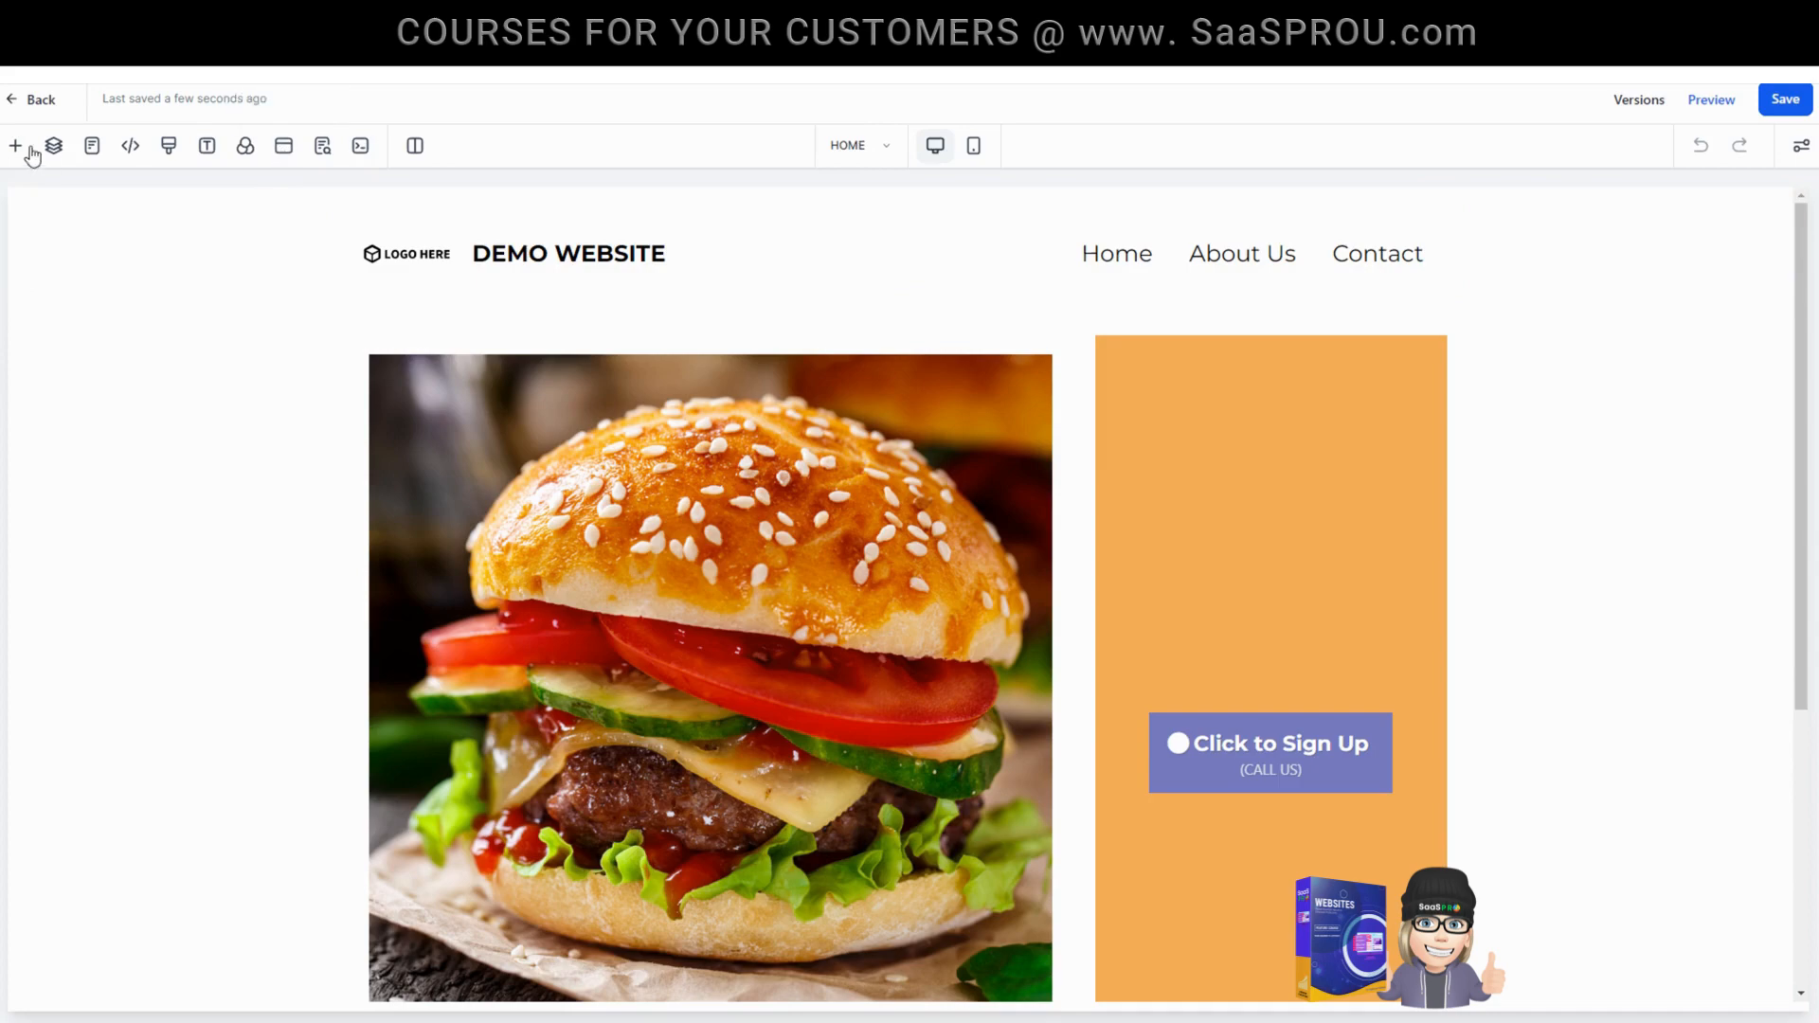
Open the page's popup for editing and add a 2-column row to it.
left_click(283, 148)
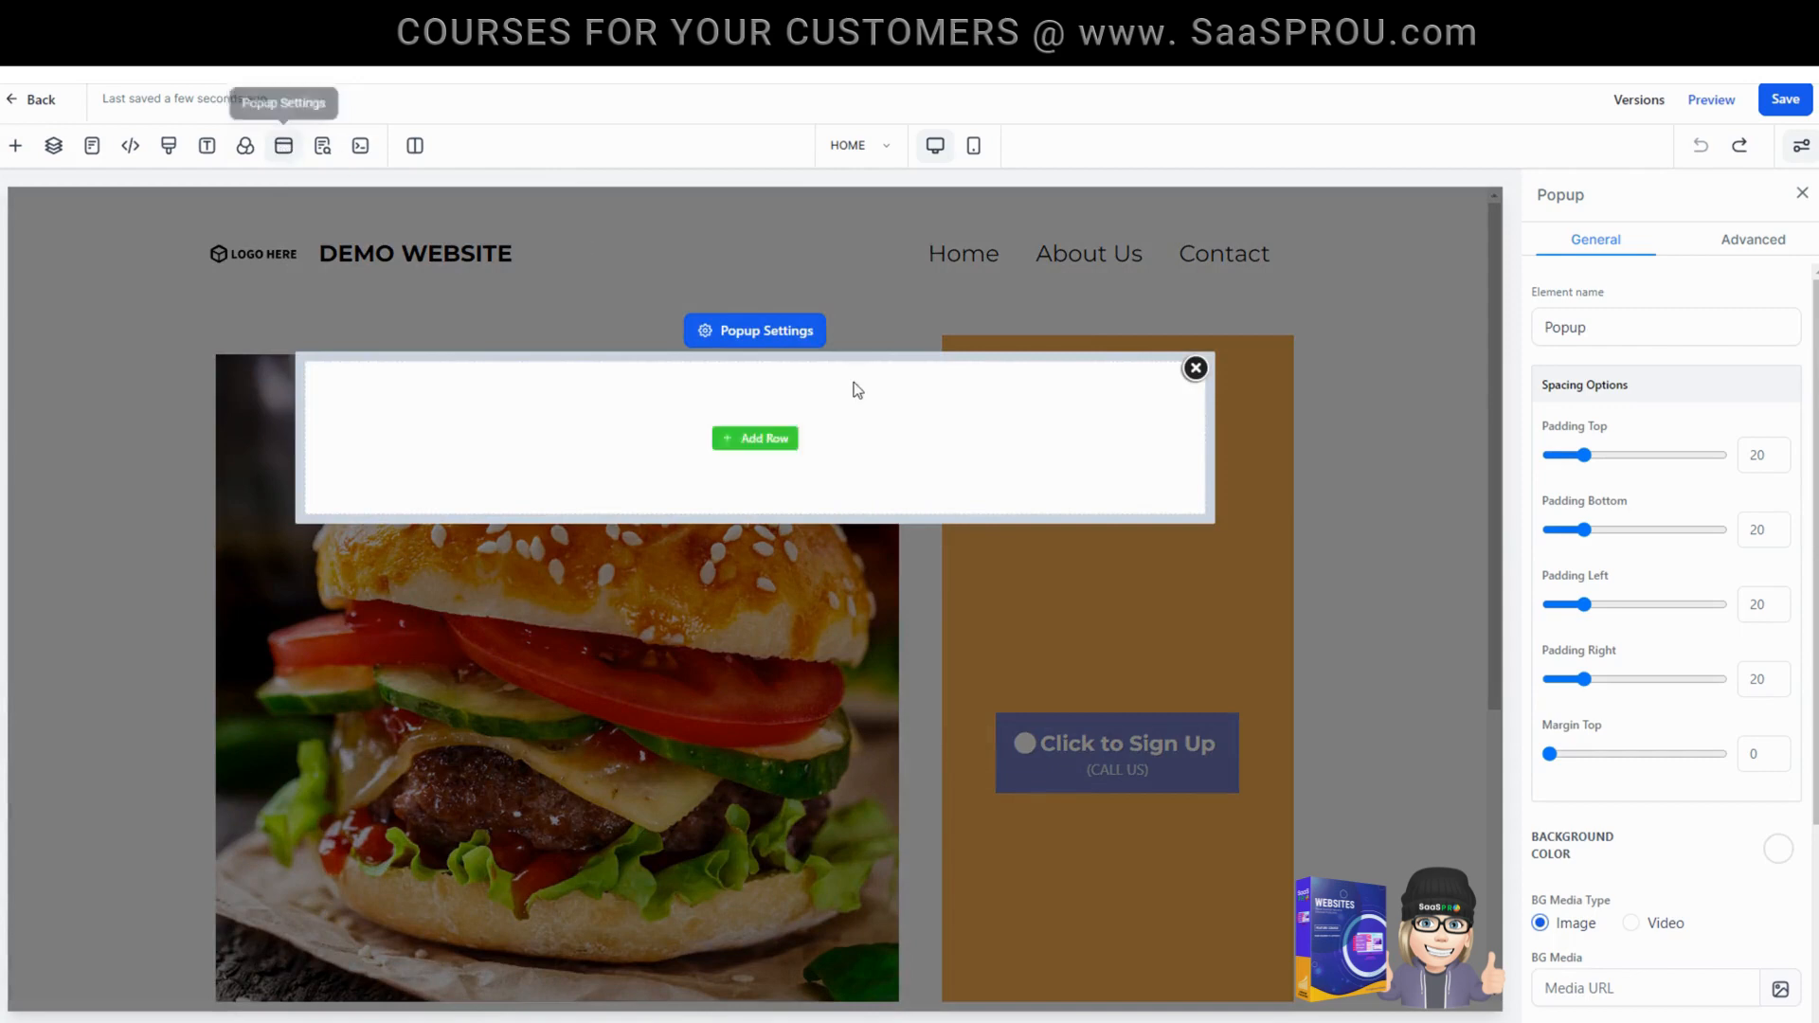
mouse_move(758, 466)
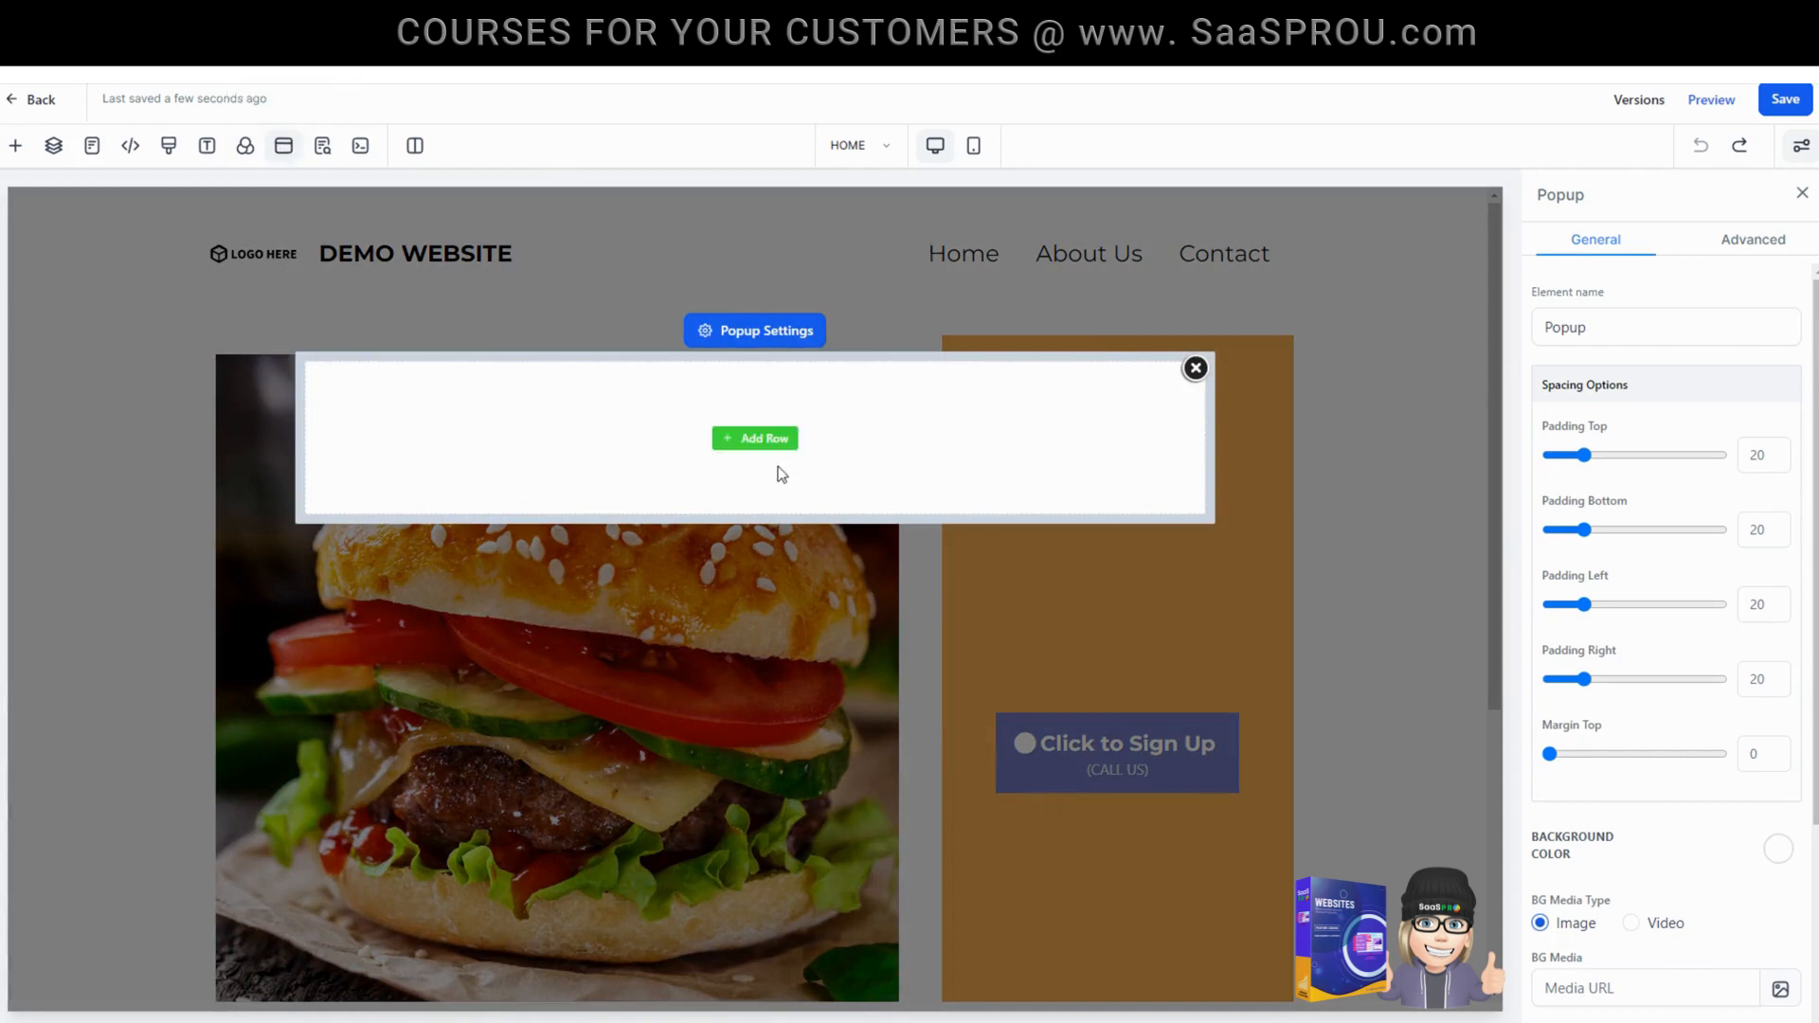
left_click(766, 449)
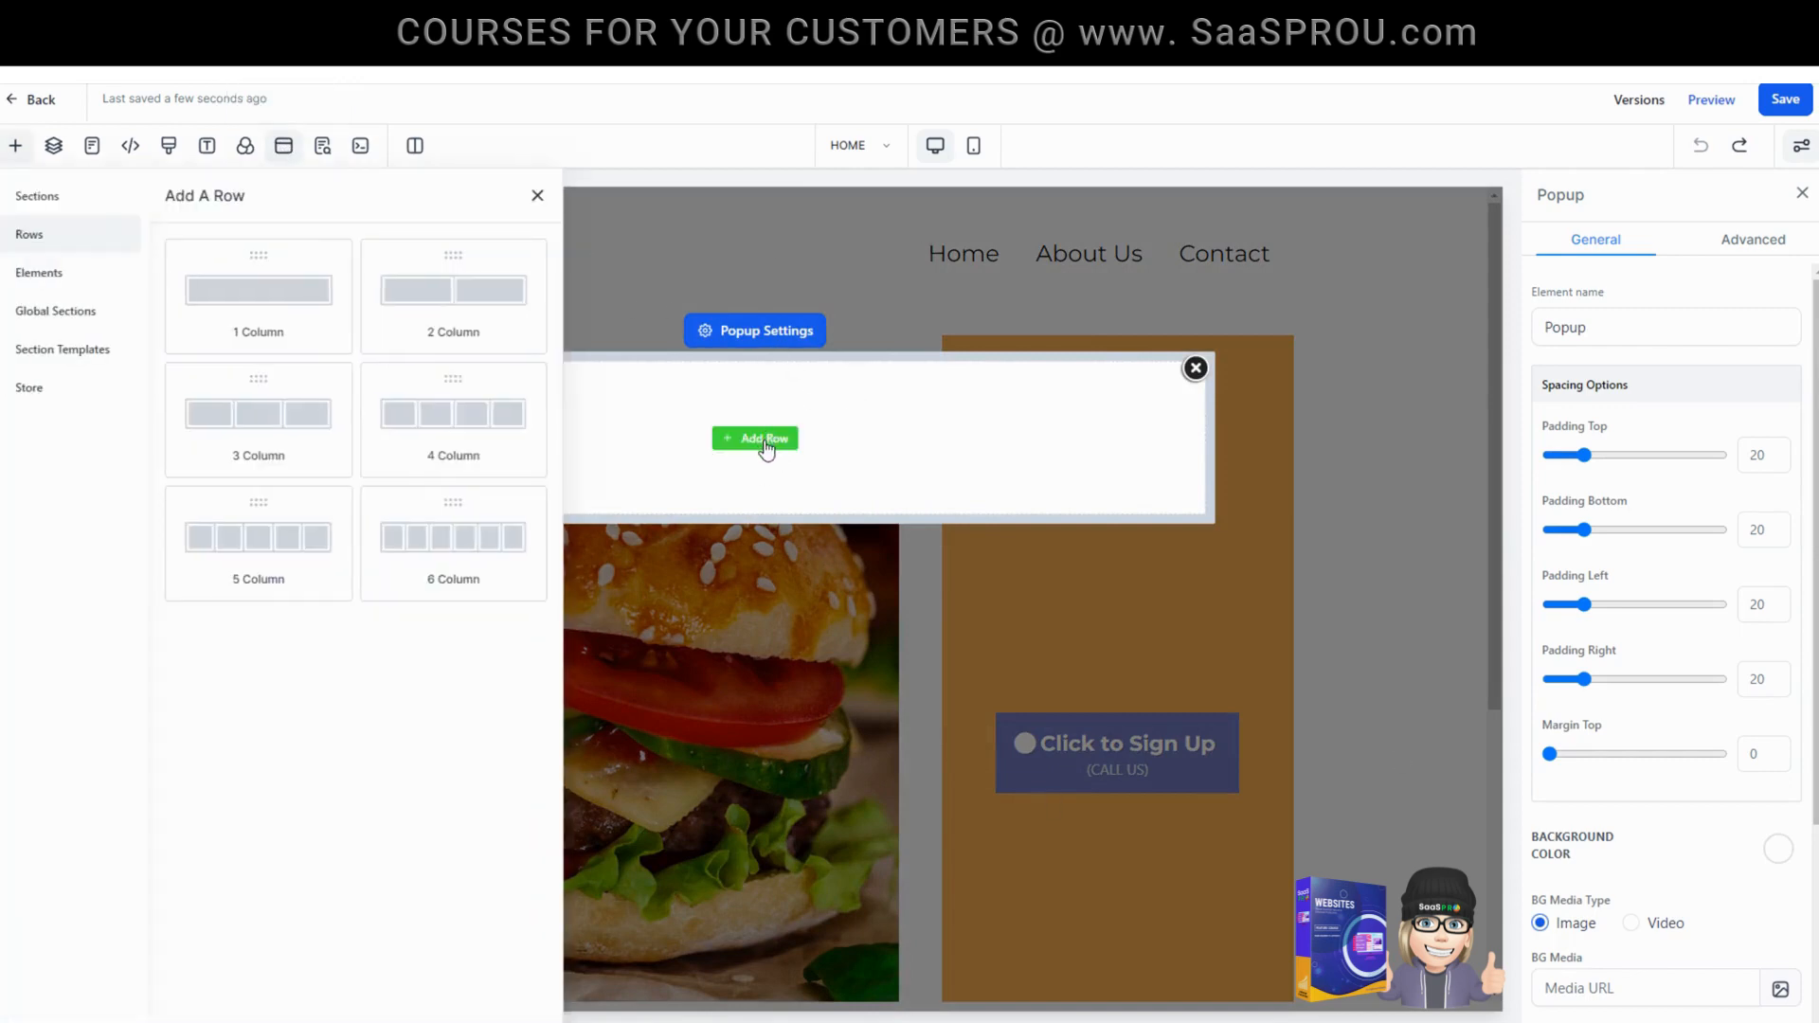
left_click_drag(398, 297, 724, 435)
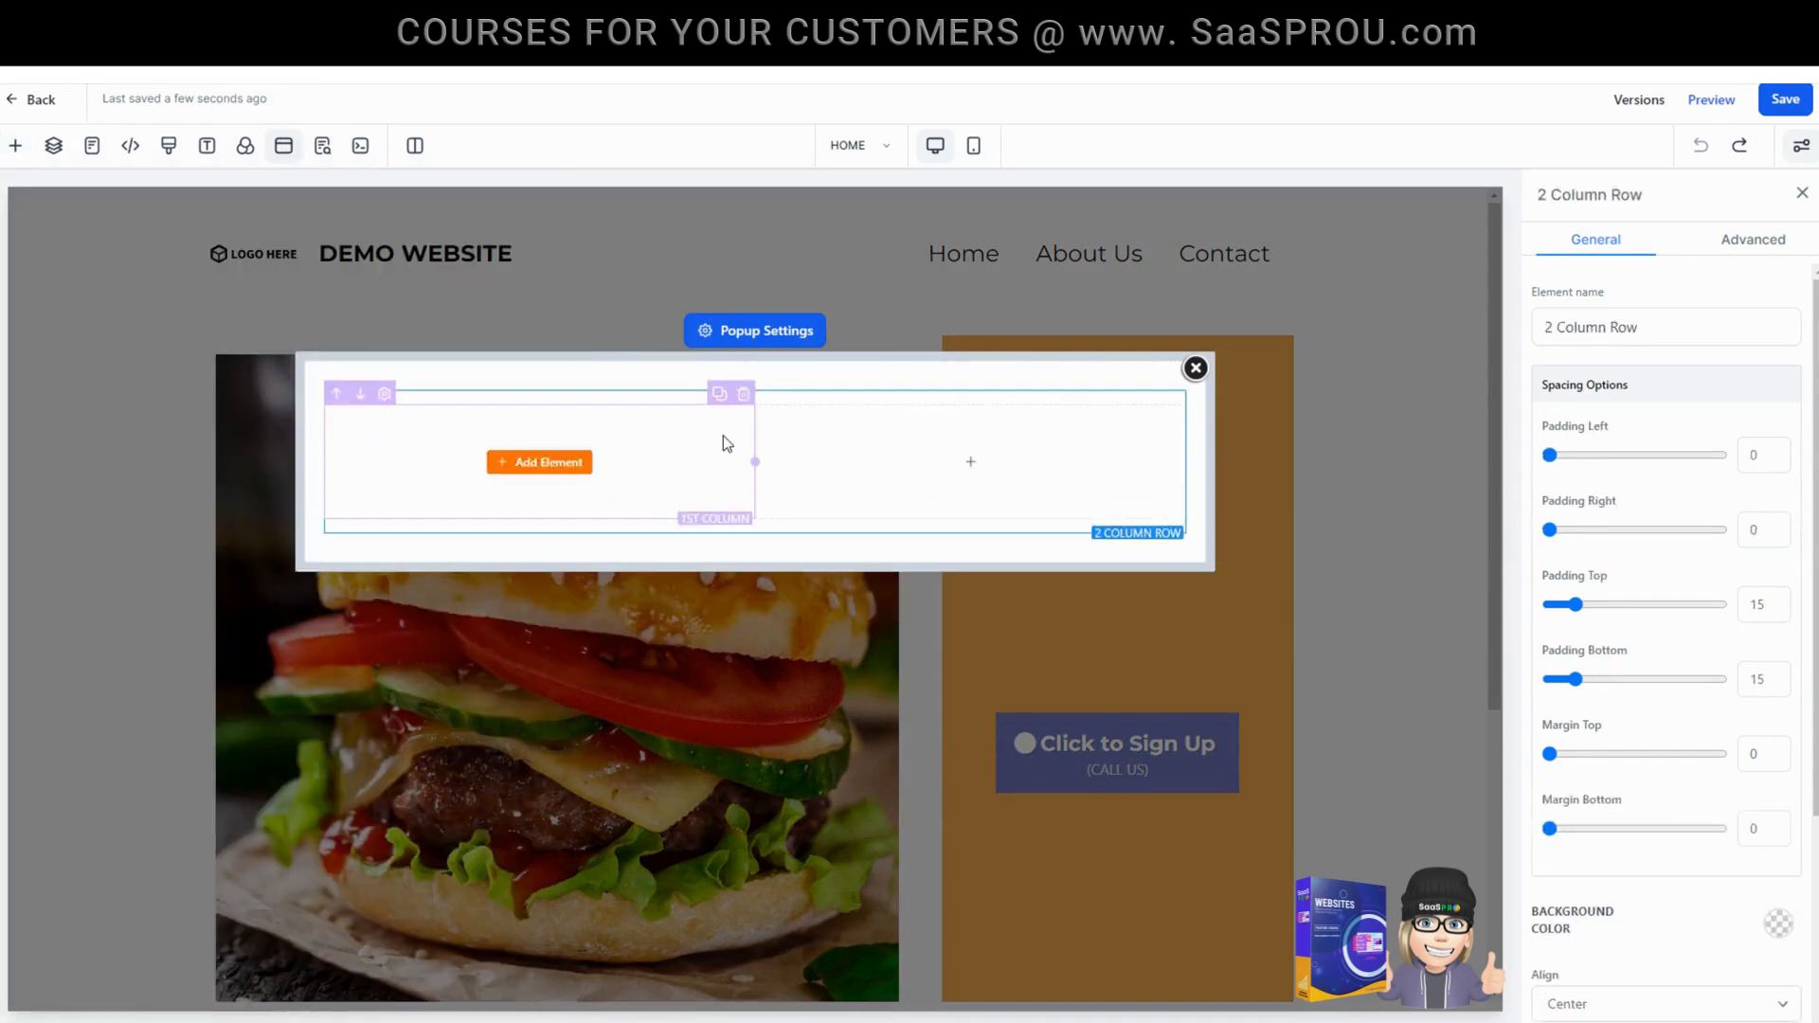
Add an Image element to the first column of the popup's row.
left_click(575, 463)
scroll(343, 728, "down", 3)
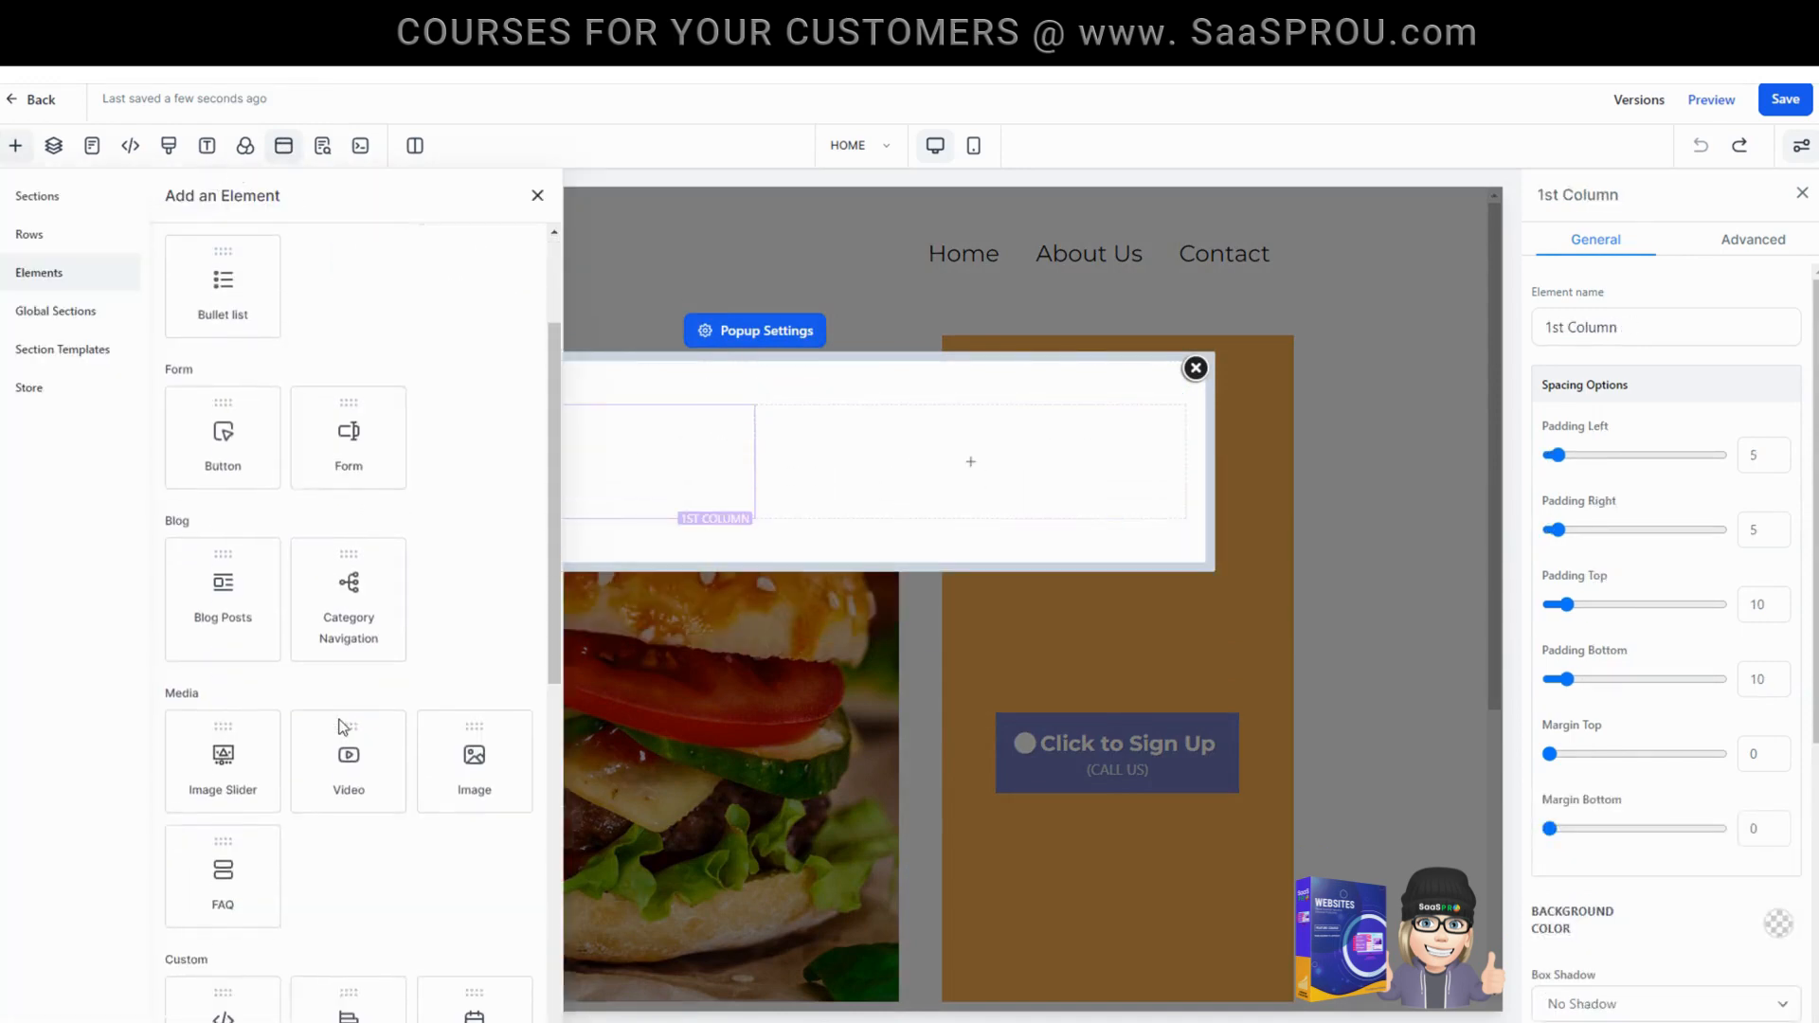
left_click_drag(471, 755, 652, 458)
Add a Sub Headline to the popup's second column and place a Button element beneath it.
left_click(970, 565)
left_click_drag(398, 313, 1128, 511)
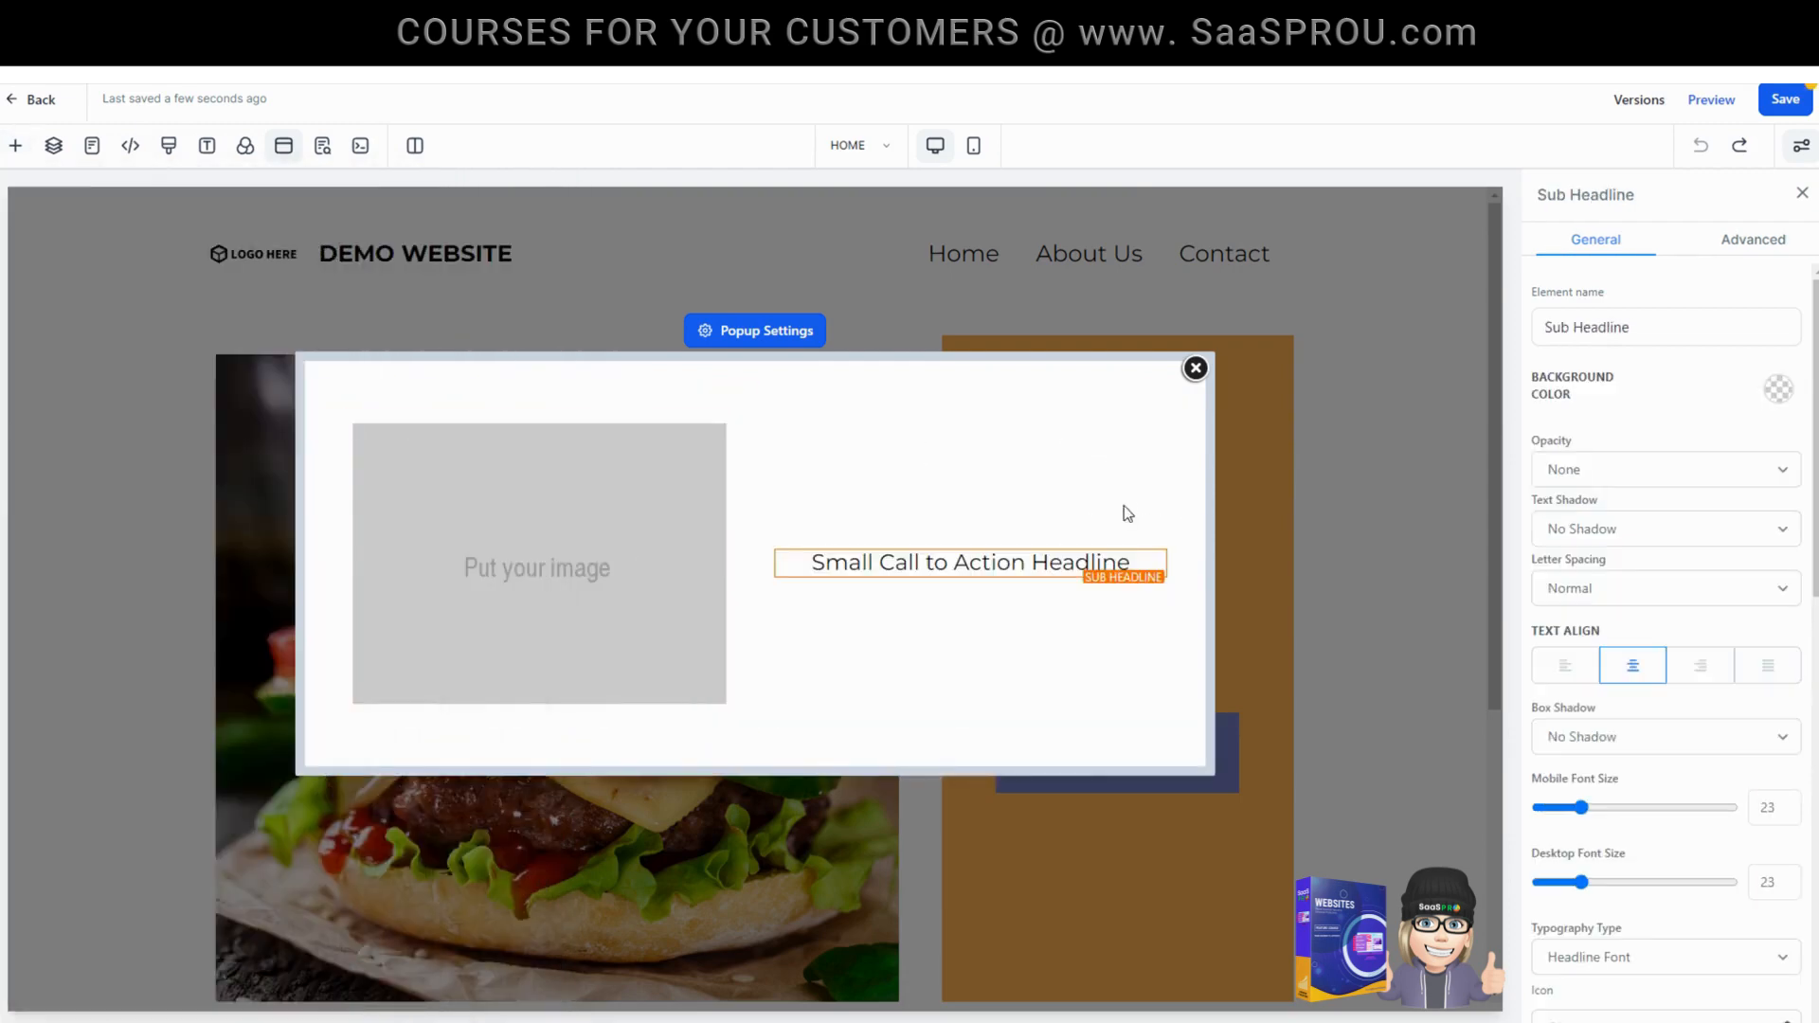
left_click(12, 147)
scroll(285, 642, "down", 2)
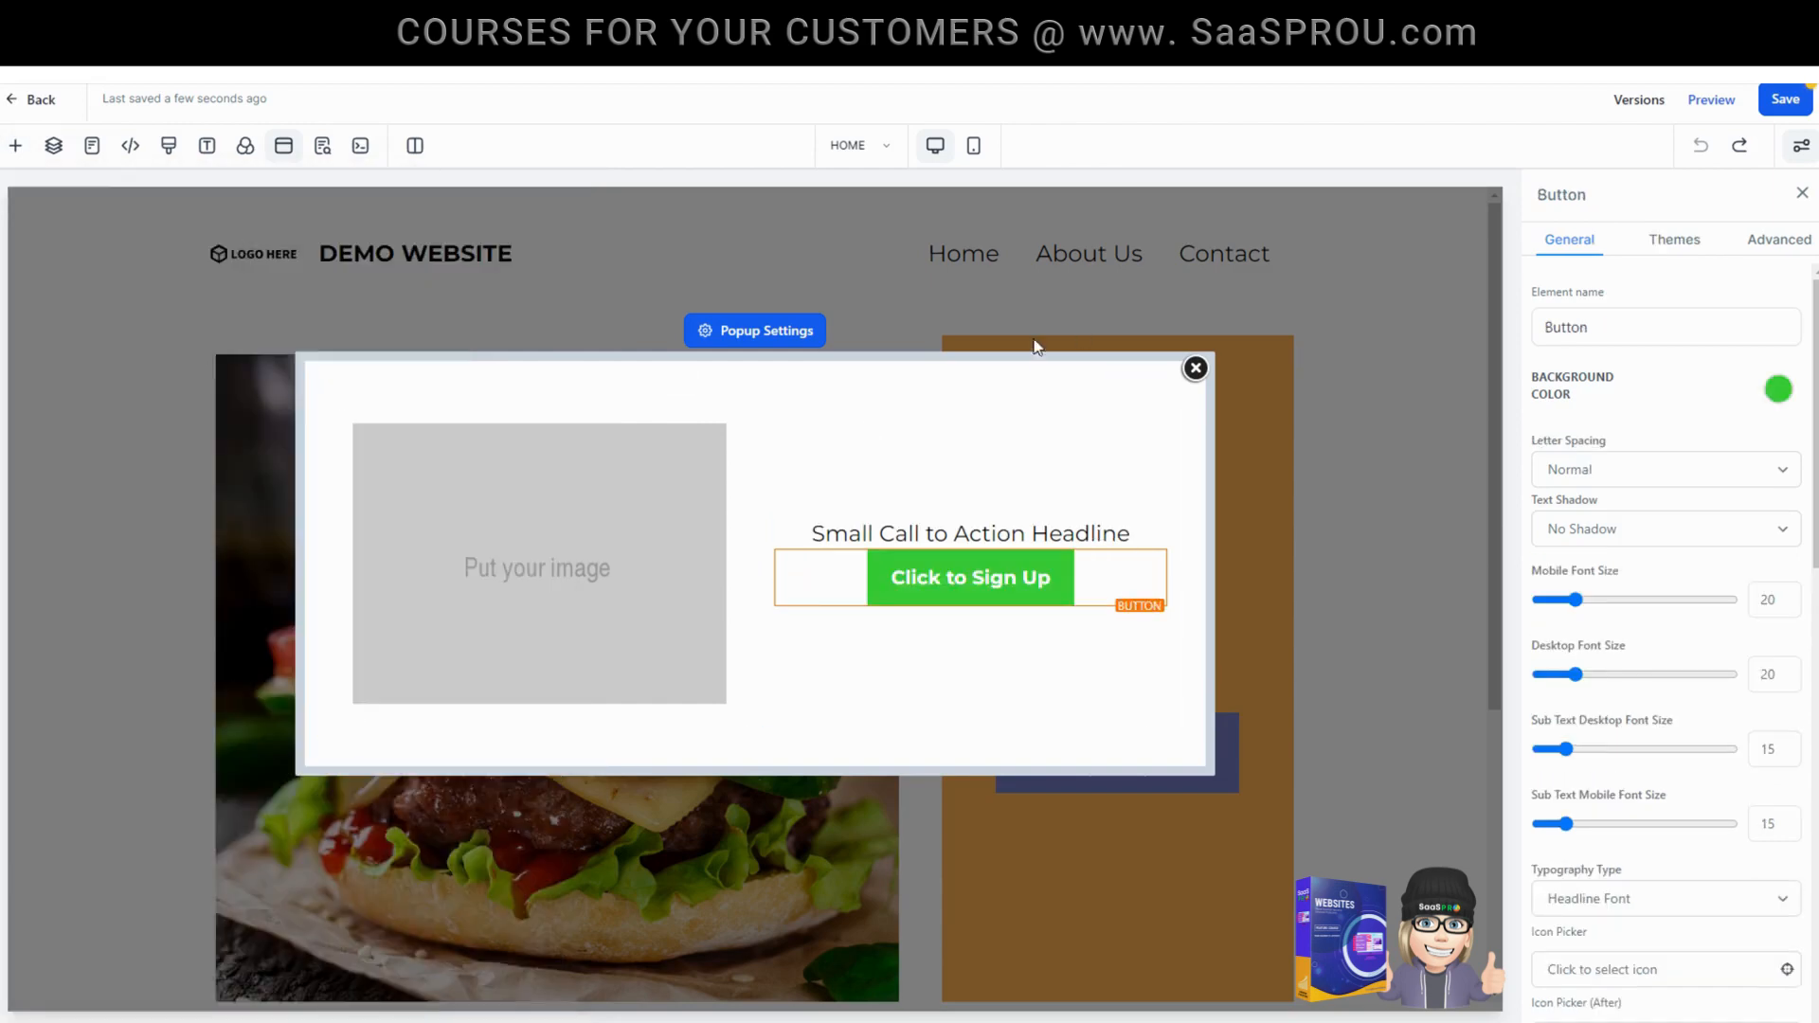
Replace the popup's placeholder image with the burger picture 64f48eeff4a33ec41ae29a39.jpeg from the media library.
left_click(561, 544)
scroll(1696, 720, "down", 5)
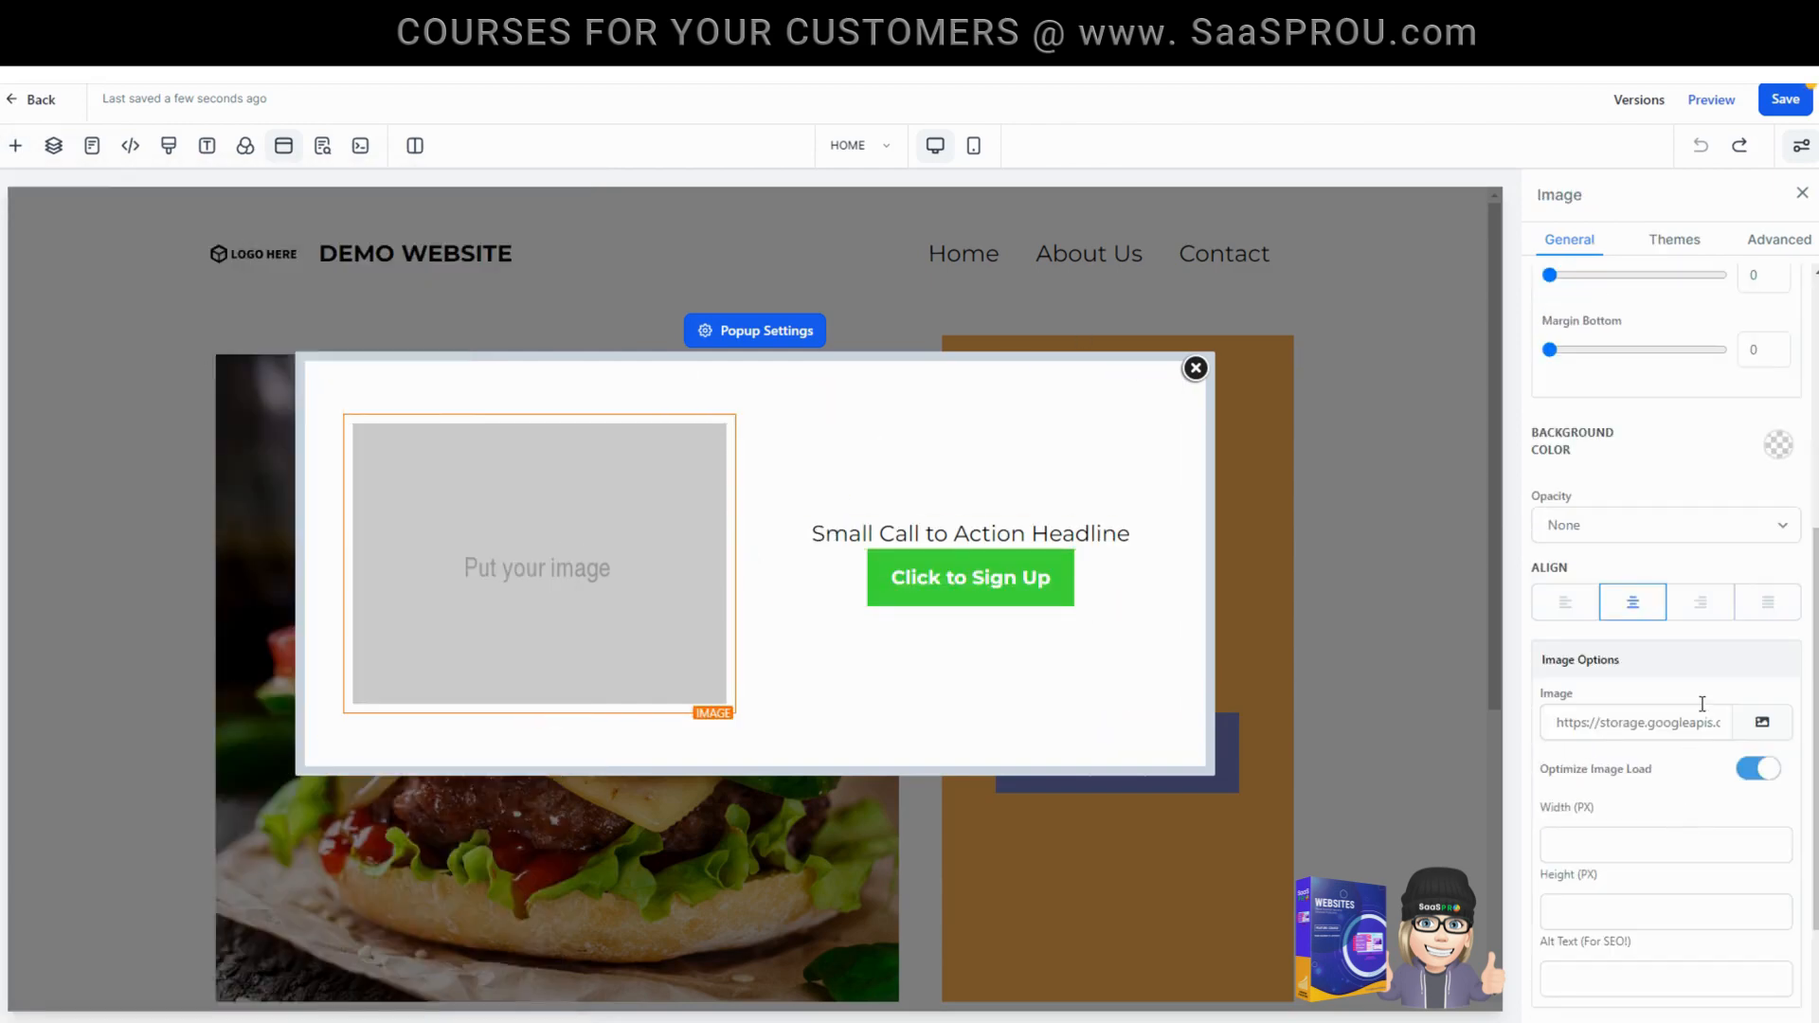
left_click(1762, 723)
left_click(1701, 644)
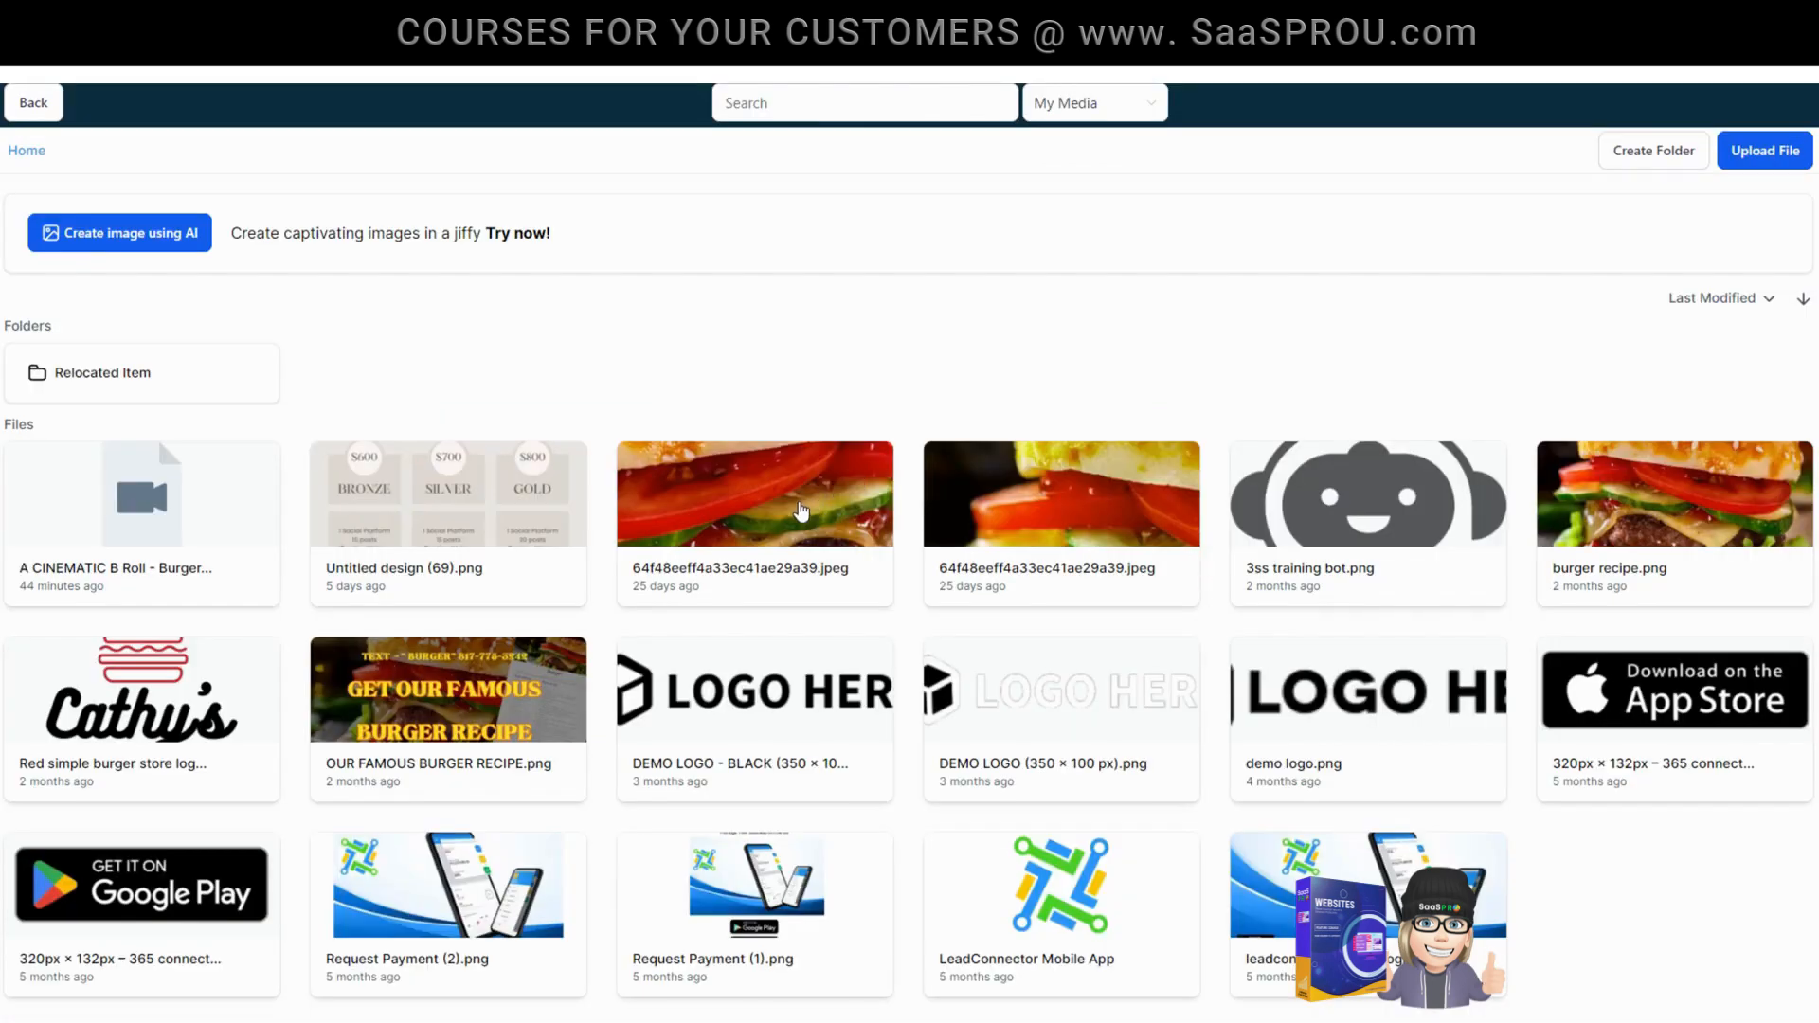
left_click(1067, 483)
scroll(828, 718, "down", 2)
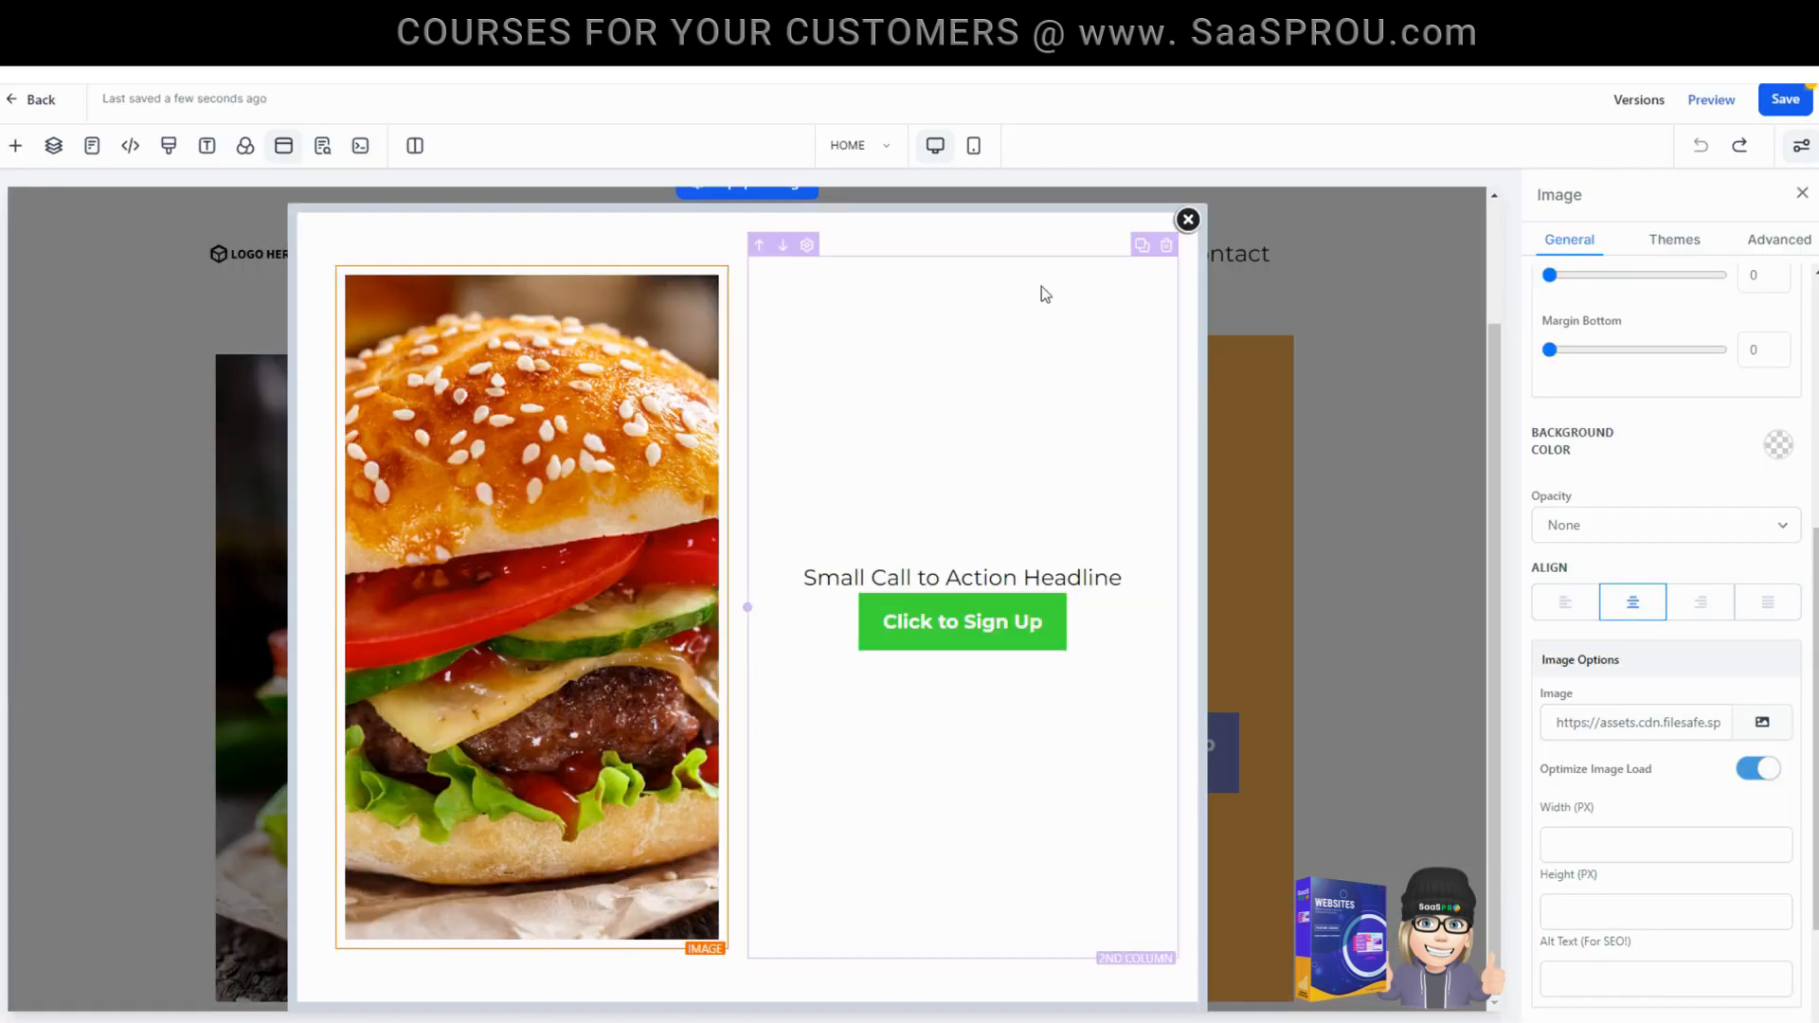
Add a Form element above the headline in the popup's second column, using the form "WEBSITE - Contact Us".
scroll(1054, 616, "up", 2)
scroll(1247, 703, "down", 2)
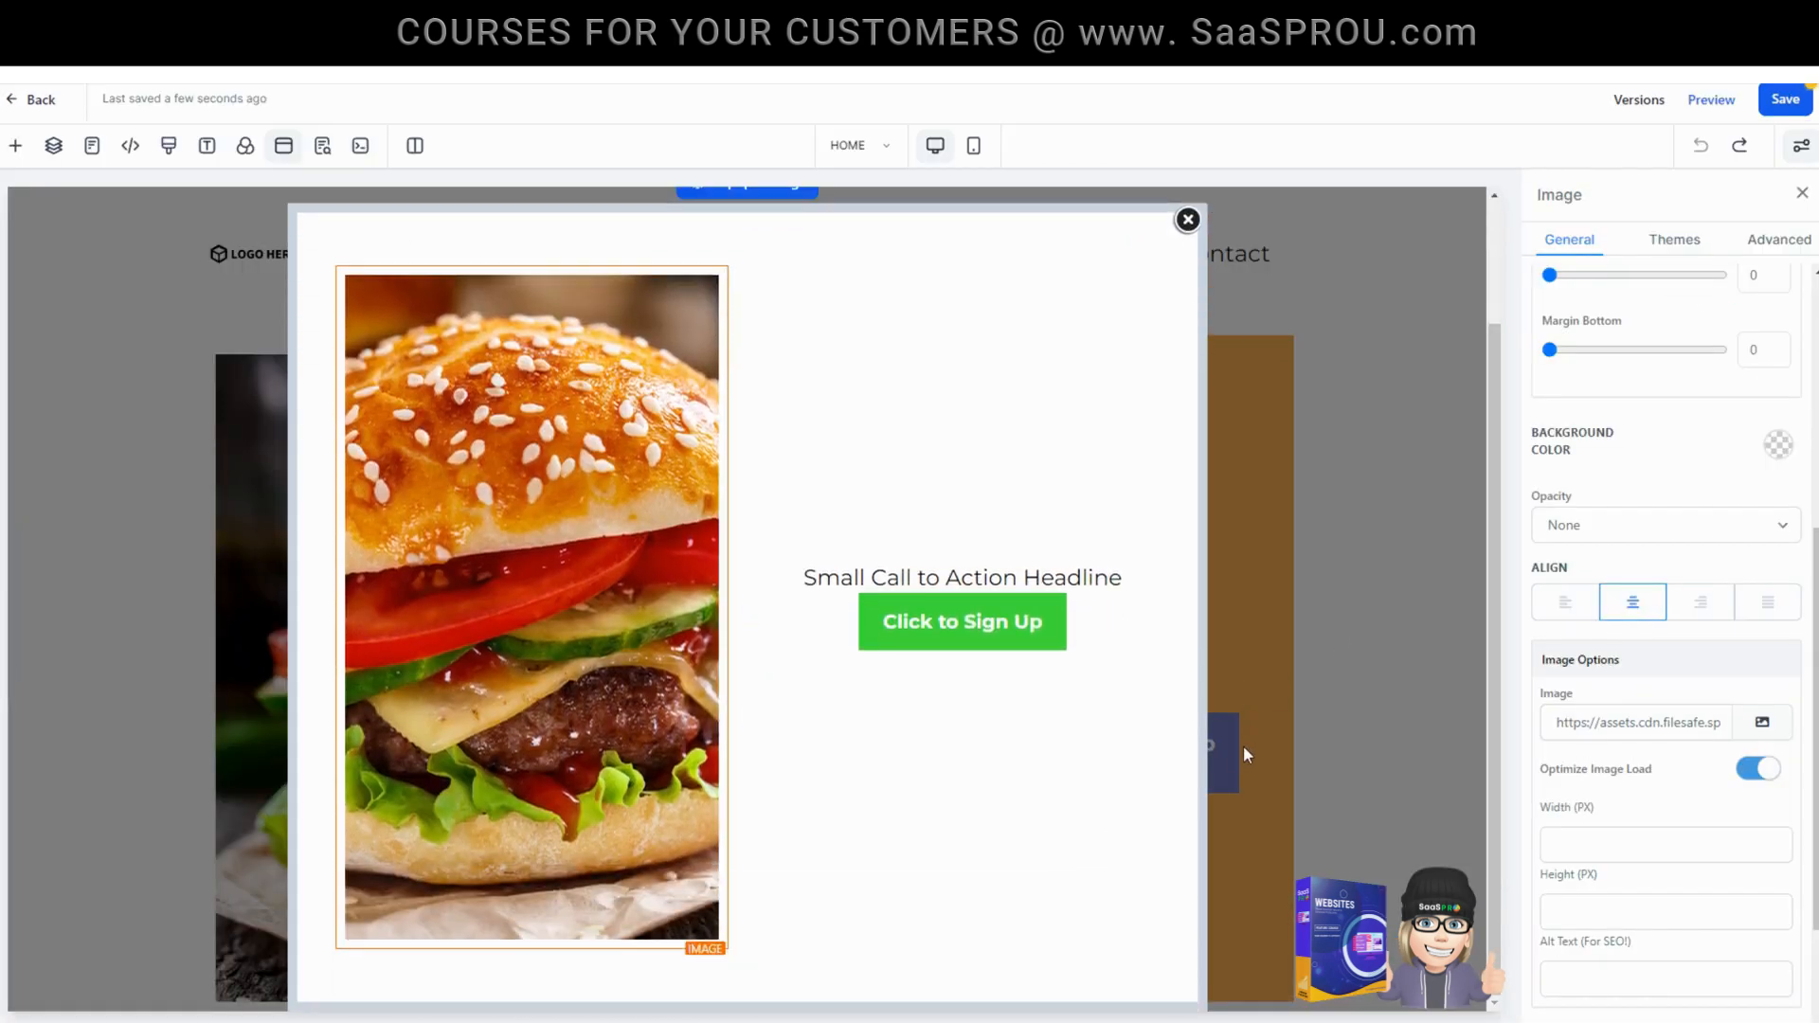
scroll(1117, 531, "up", 2)
scroll(1117, 531, "up", 1)
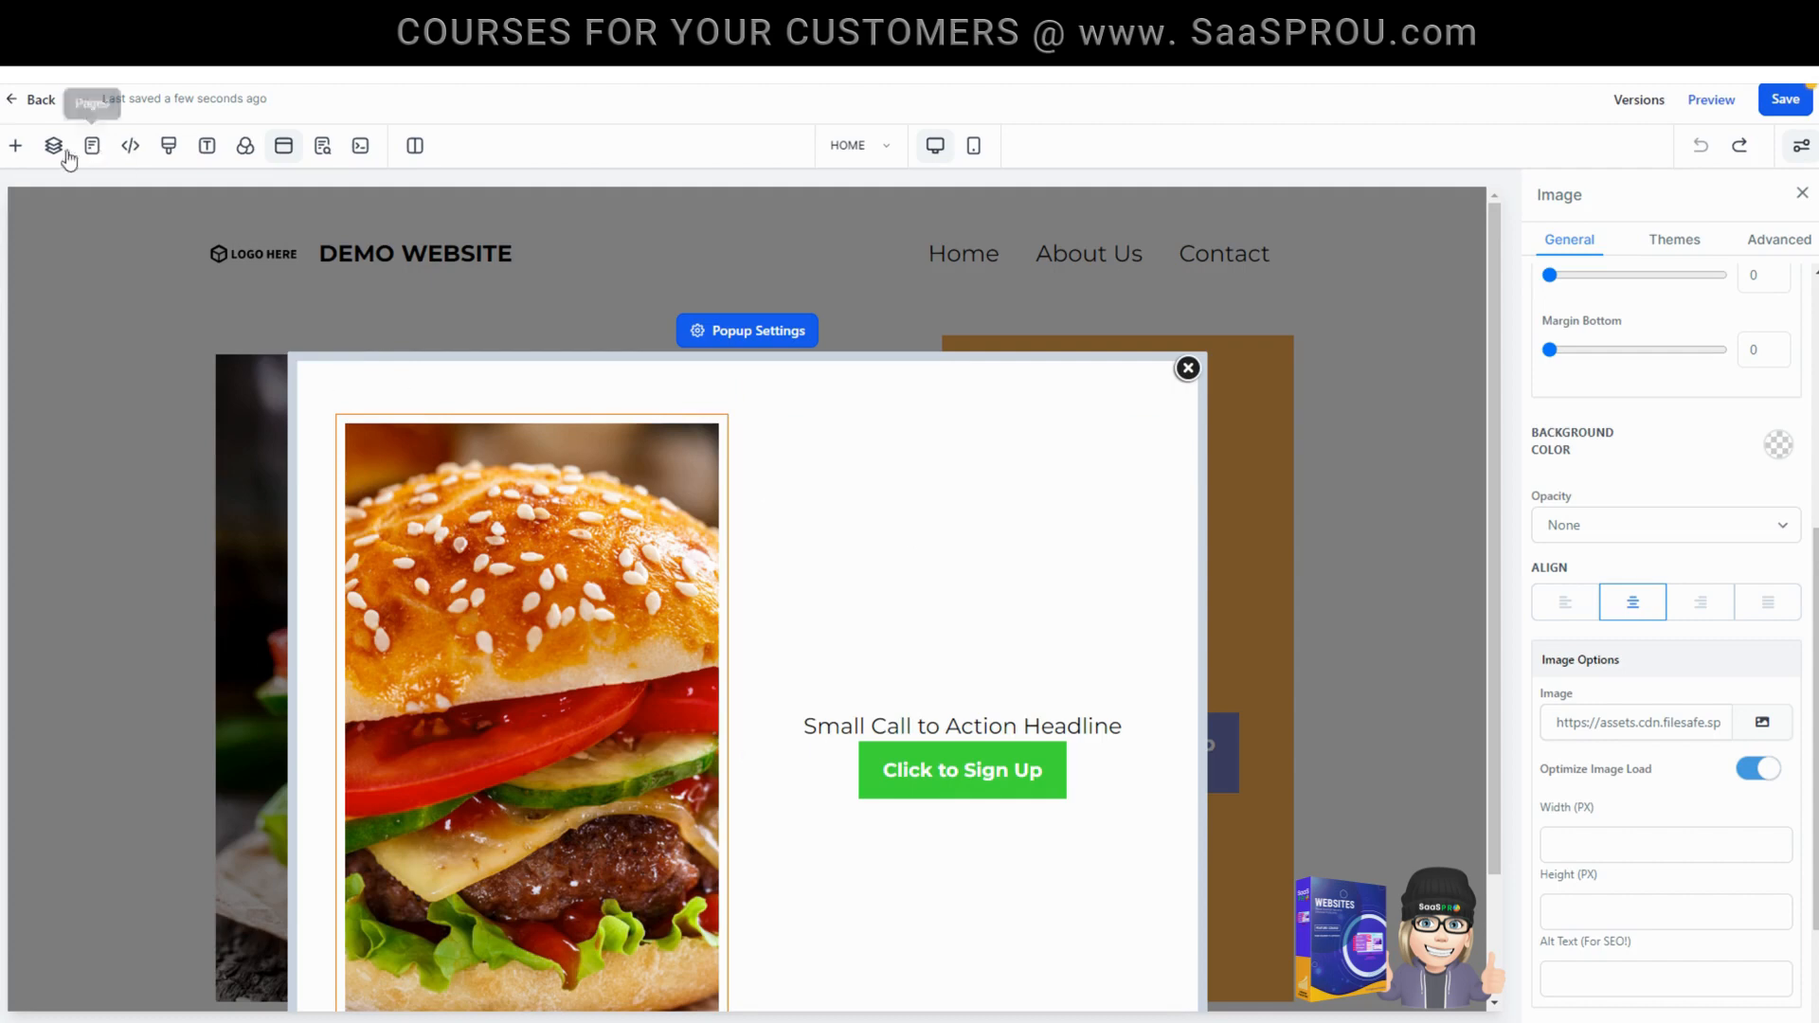
left_click(16, 147)
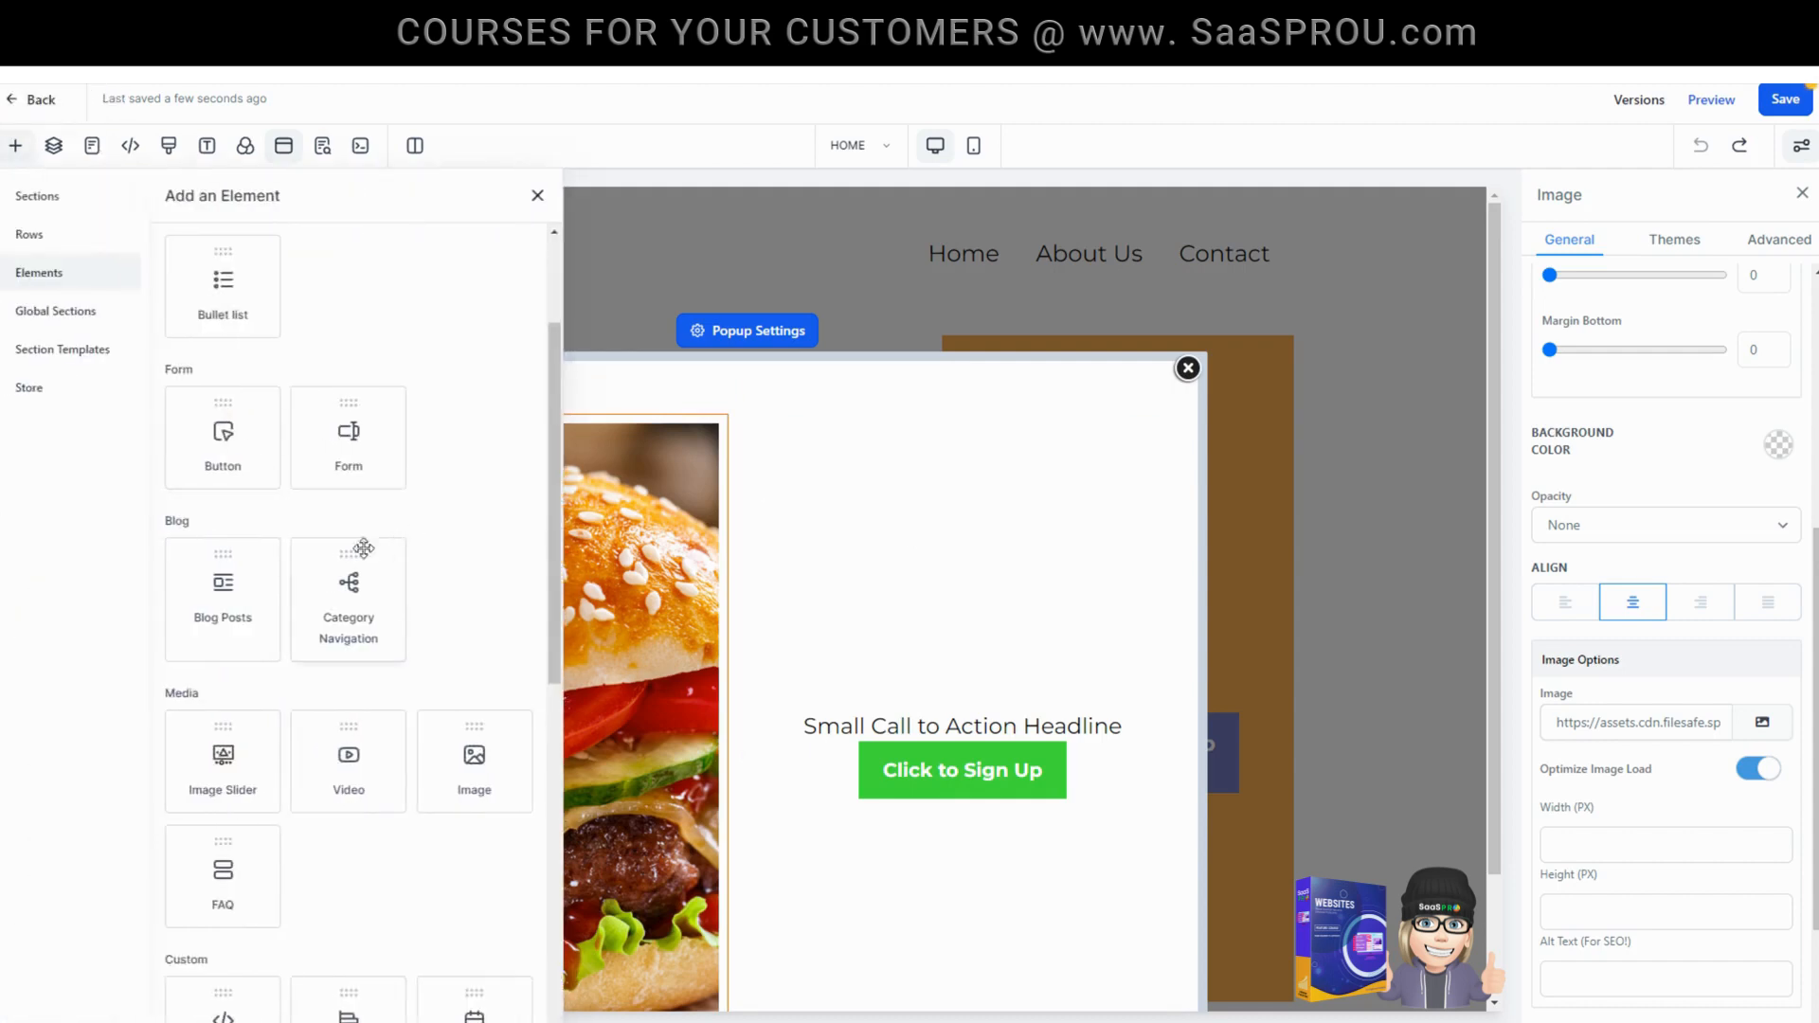
left_click_drag(345, 459, 1080, 587)
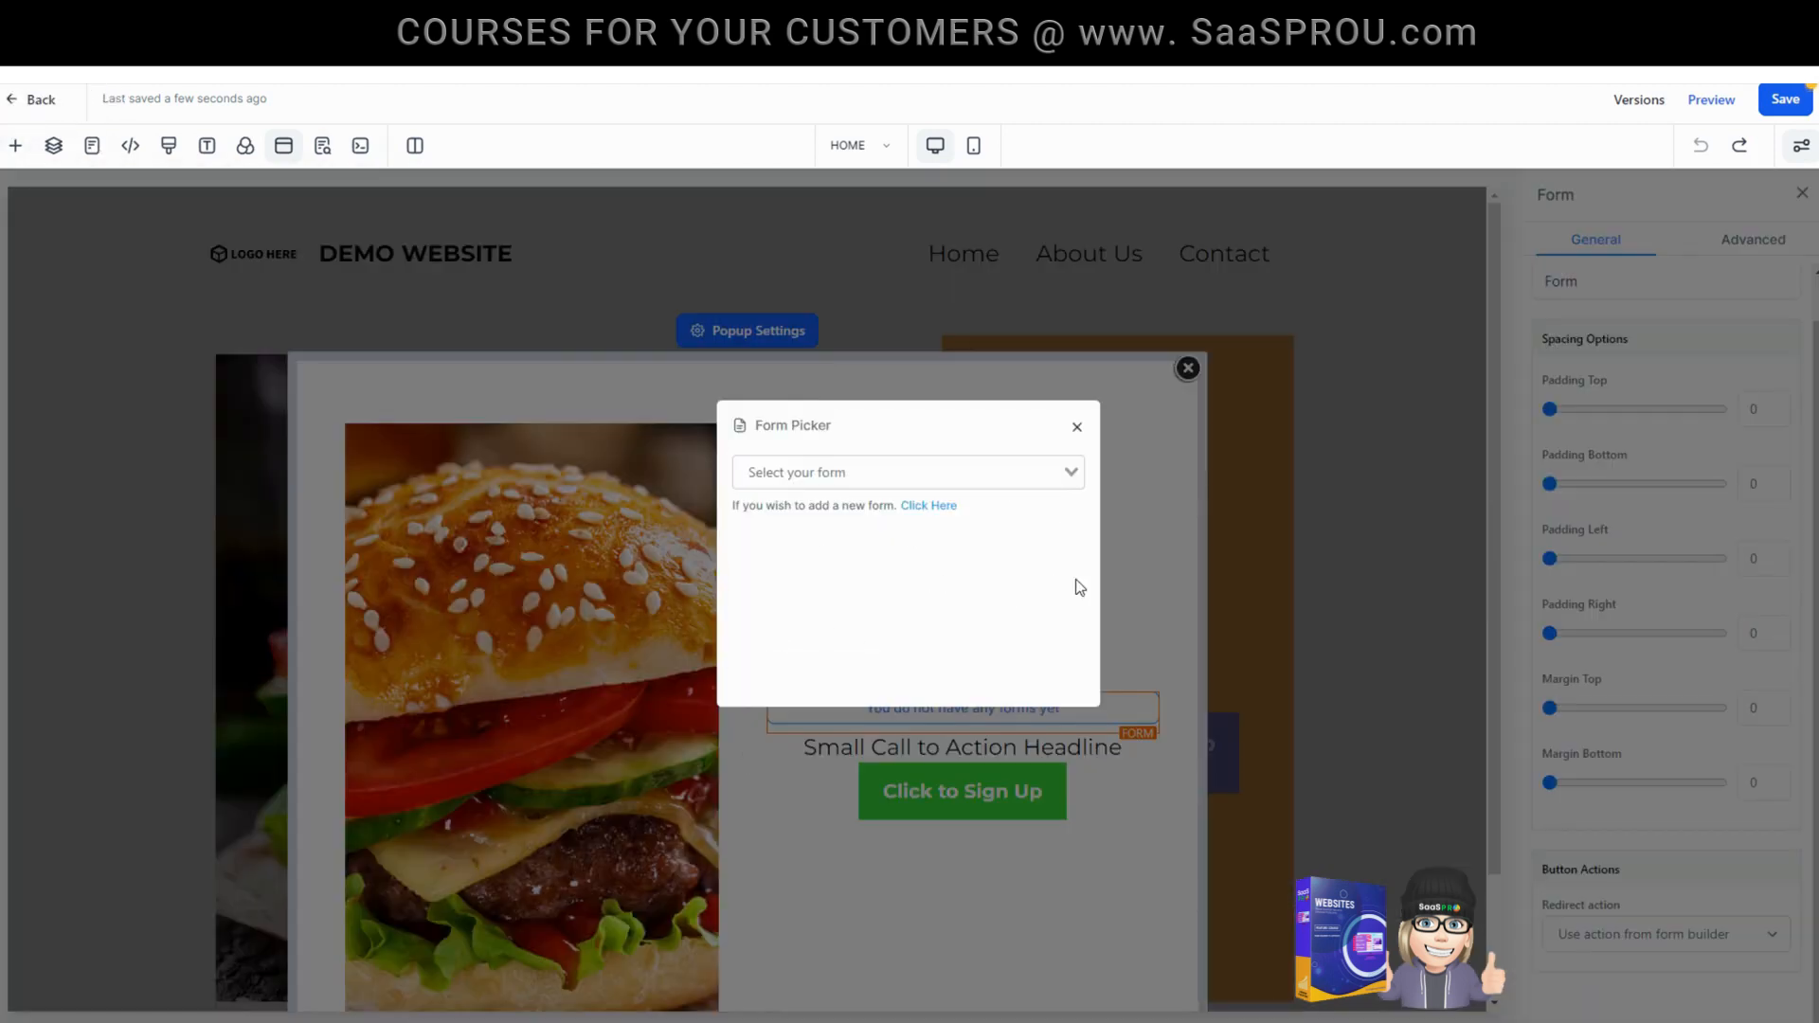
left_click(945, 473)
type("we")
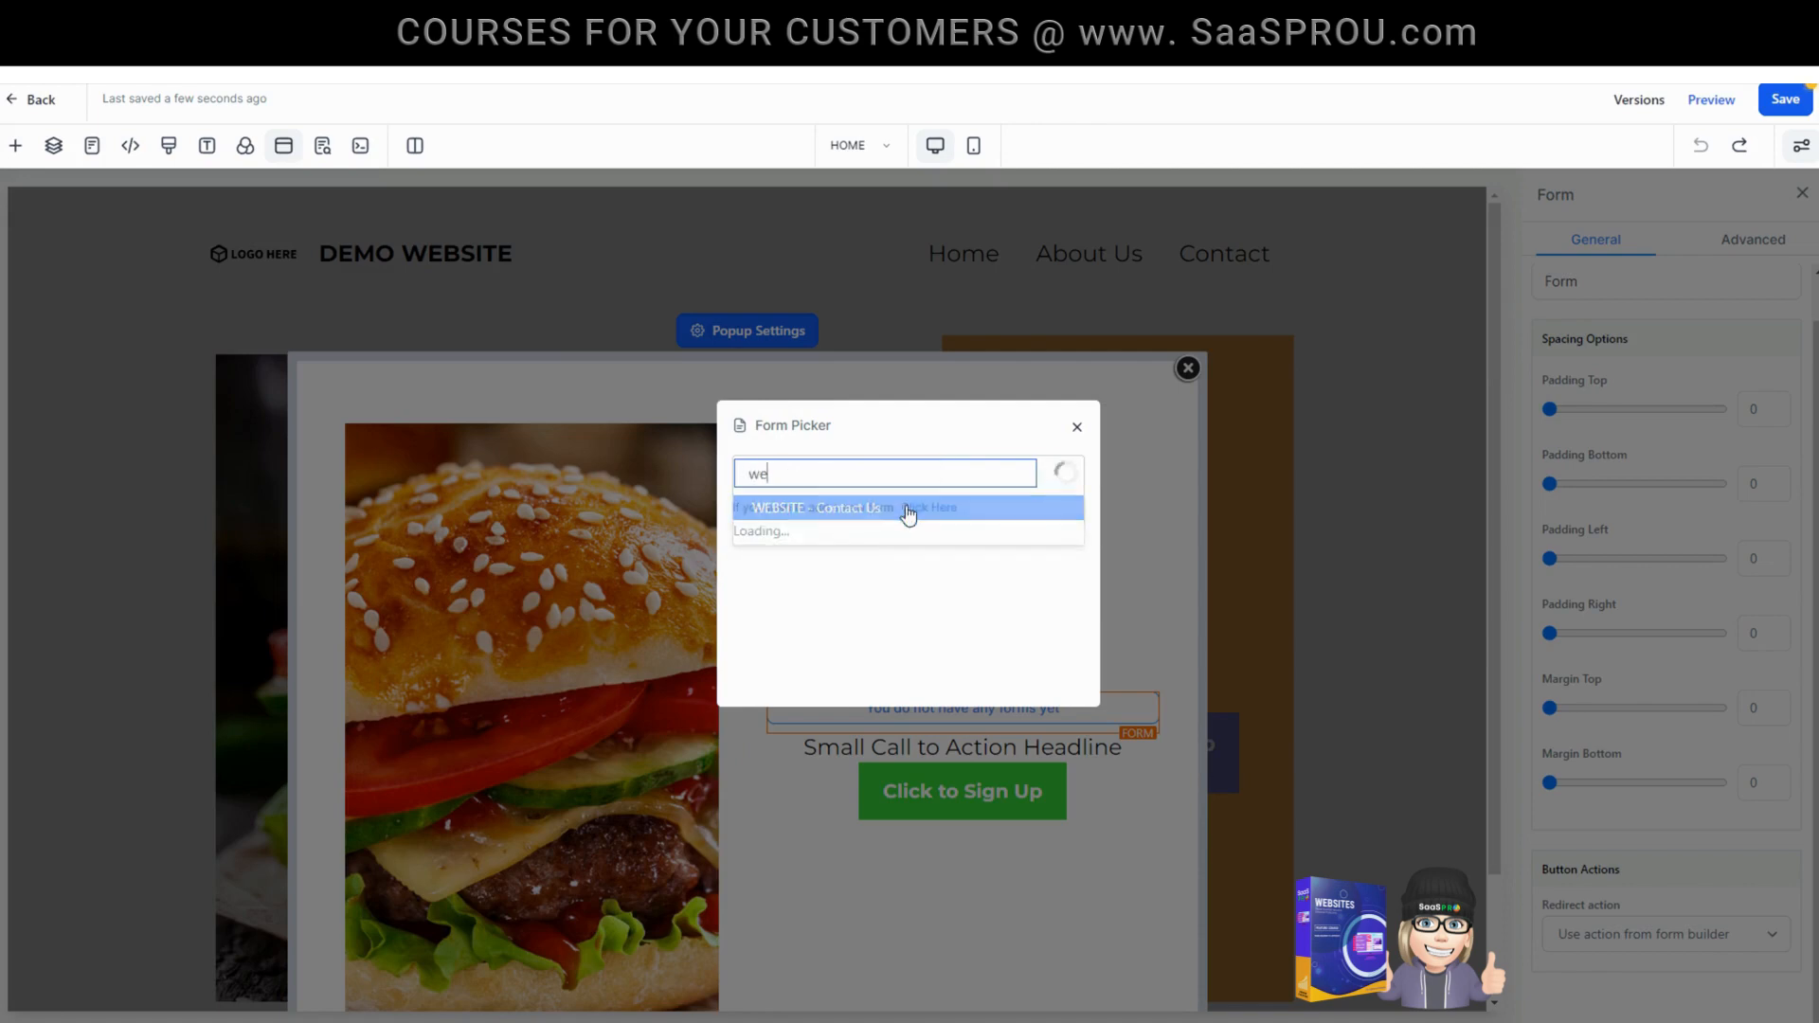
left_click(905, 504)
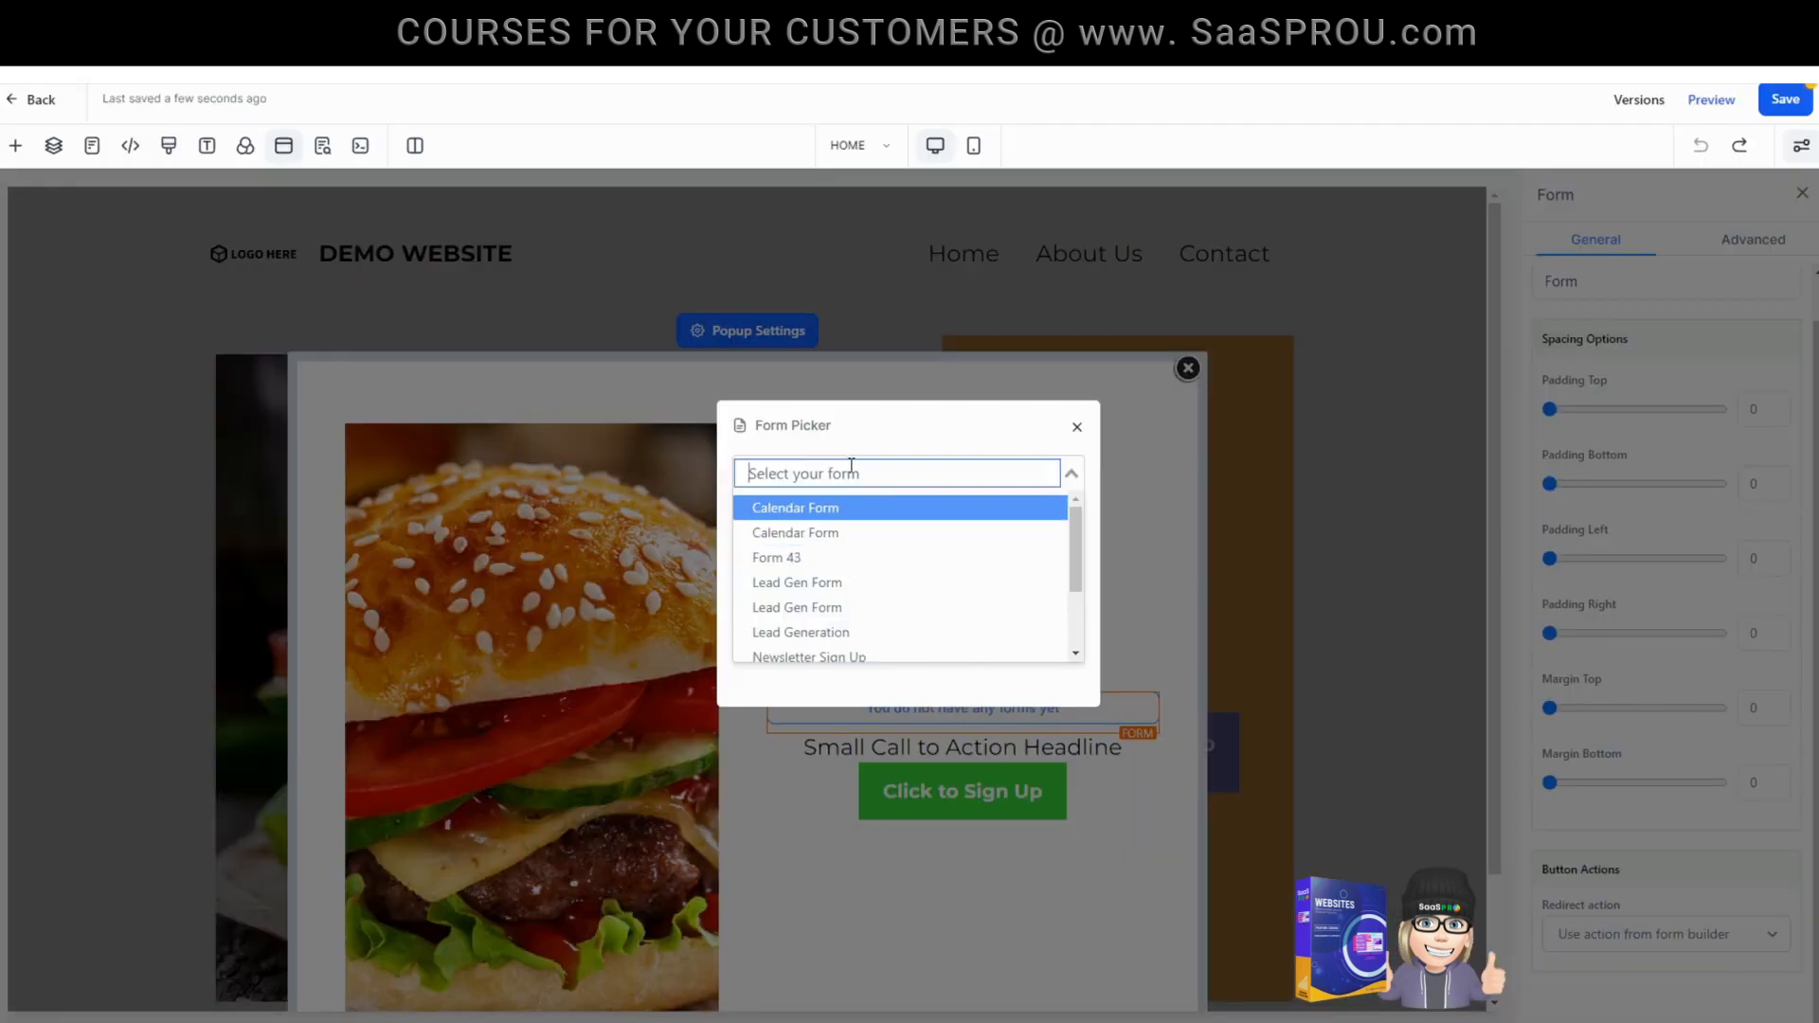
type("w")
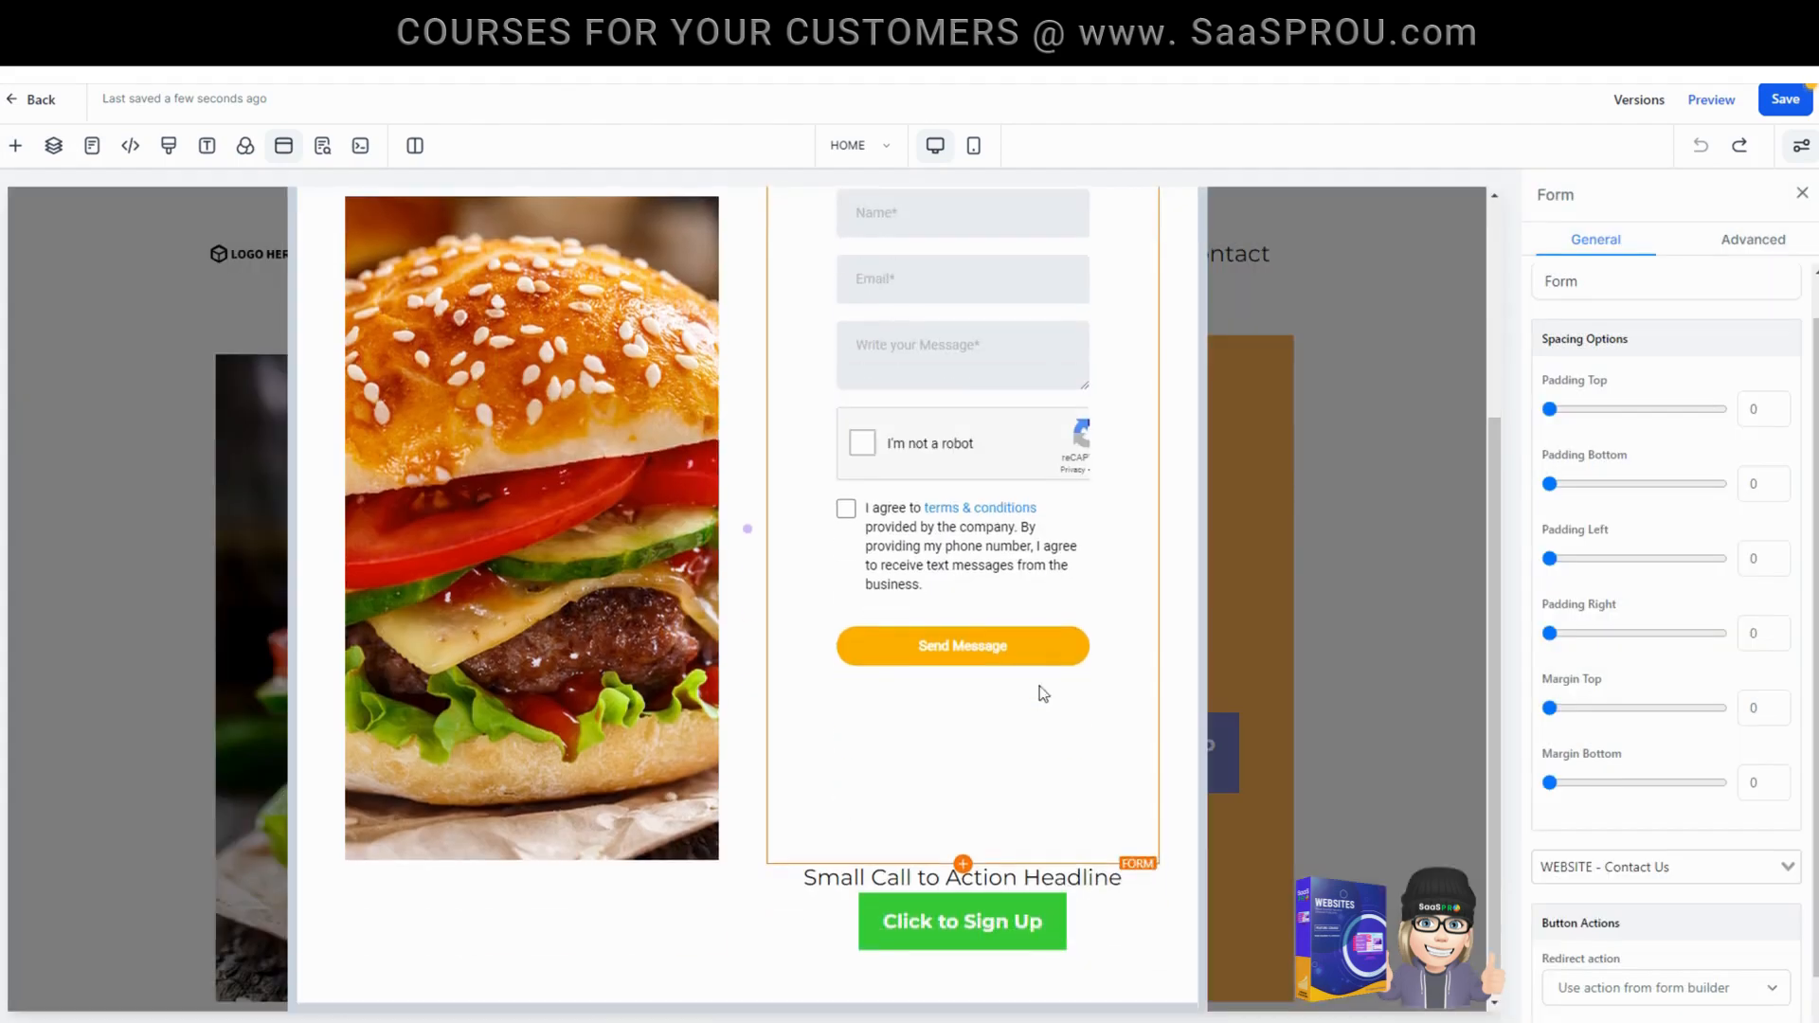
Review the popup's image and form layout and examine the popup's general settings.
scroll(982, 763, "up", 4)
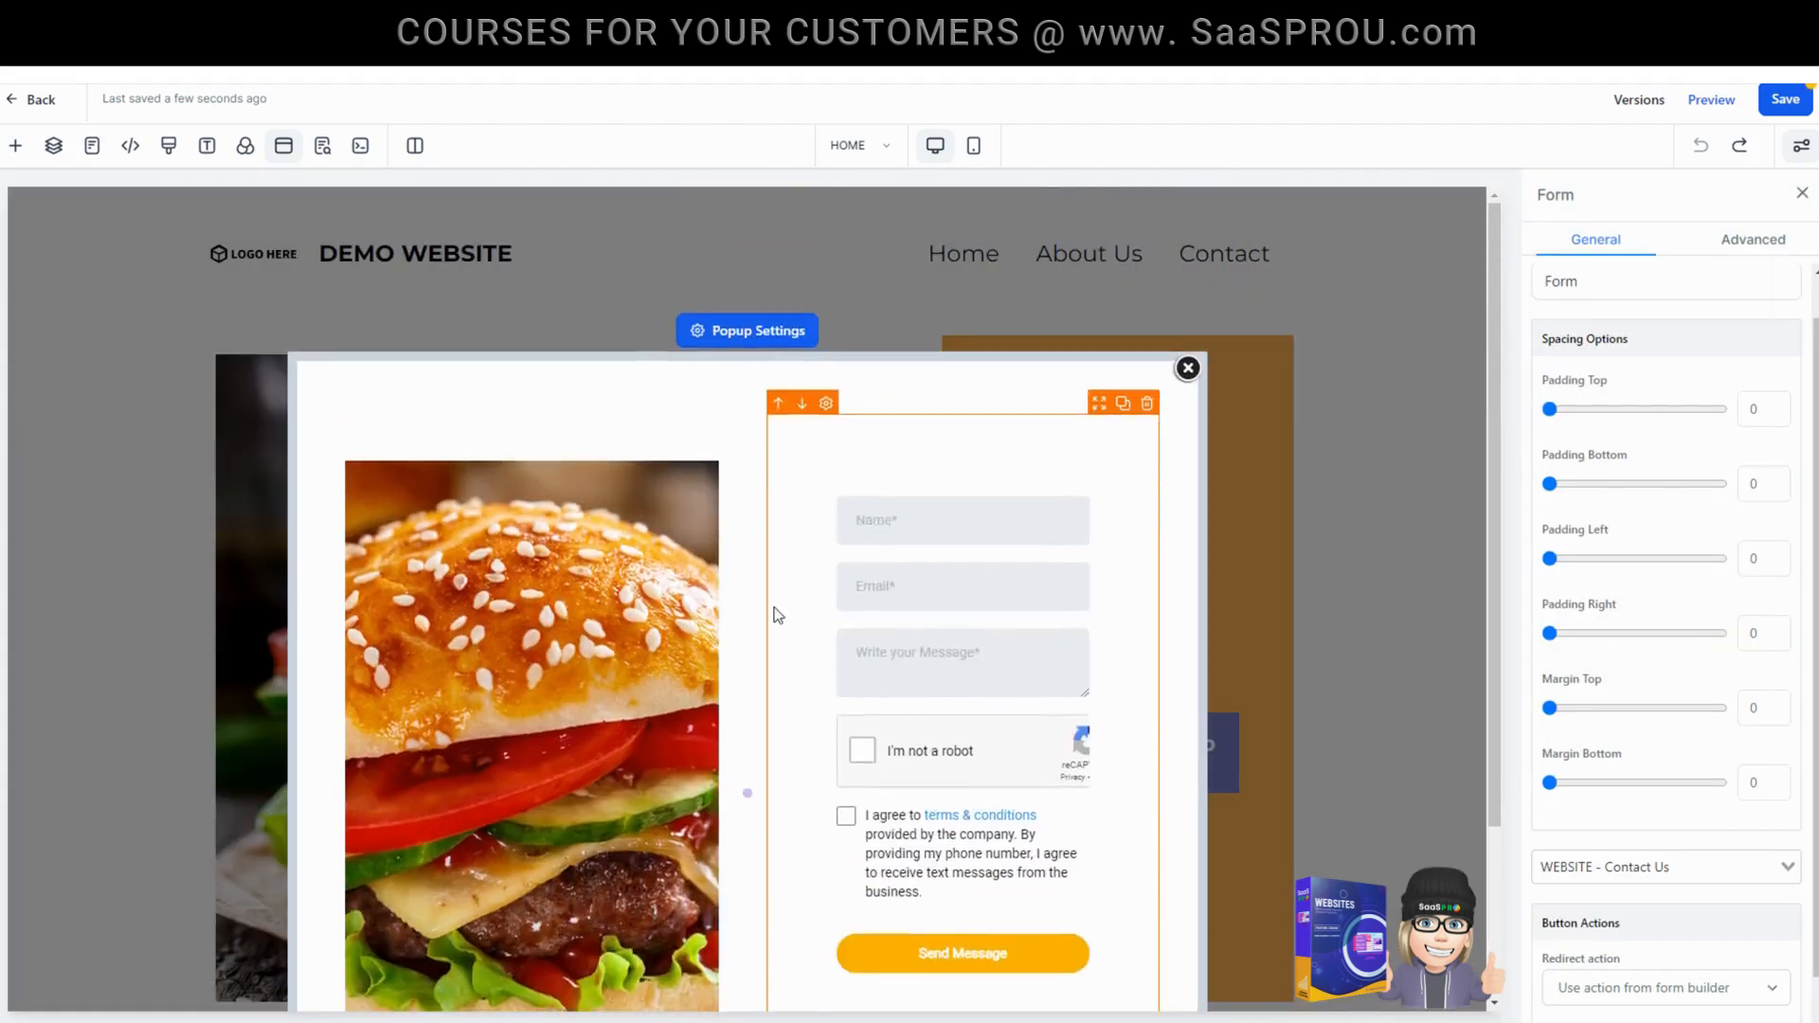
scroll(648, 710, "down", 3)
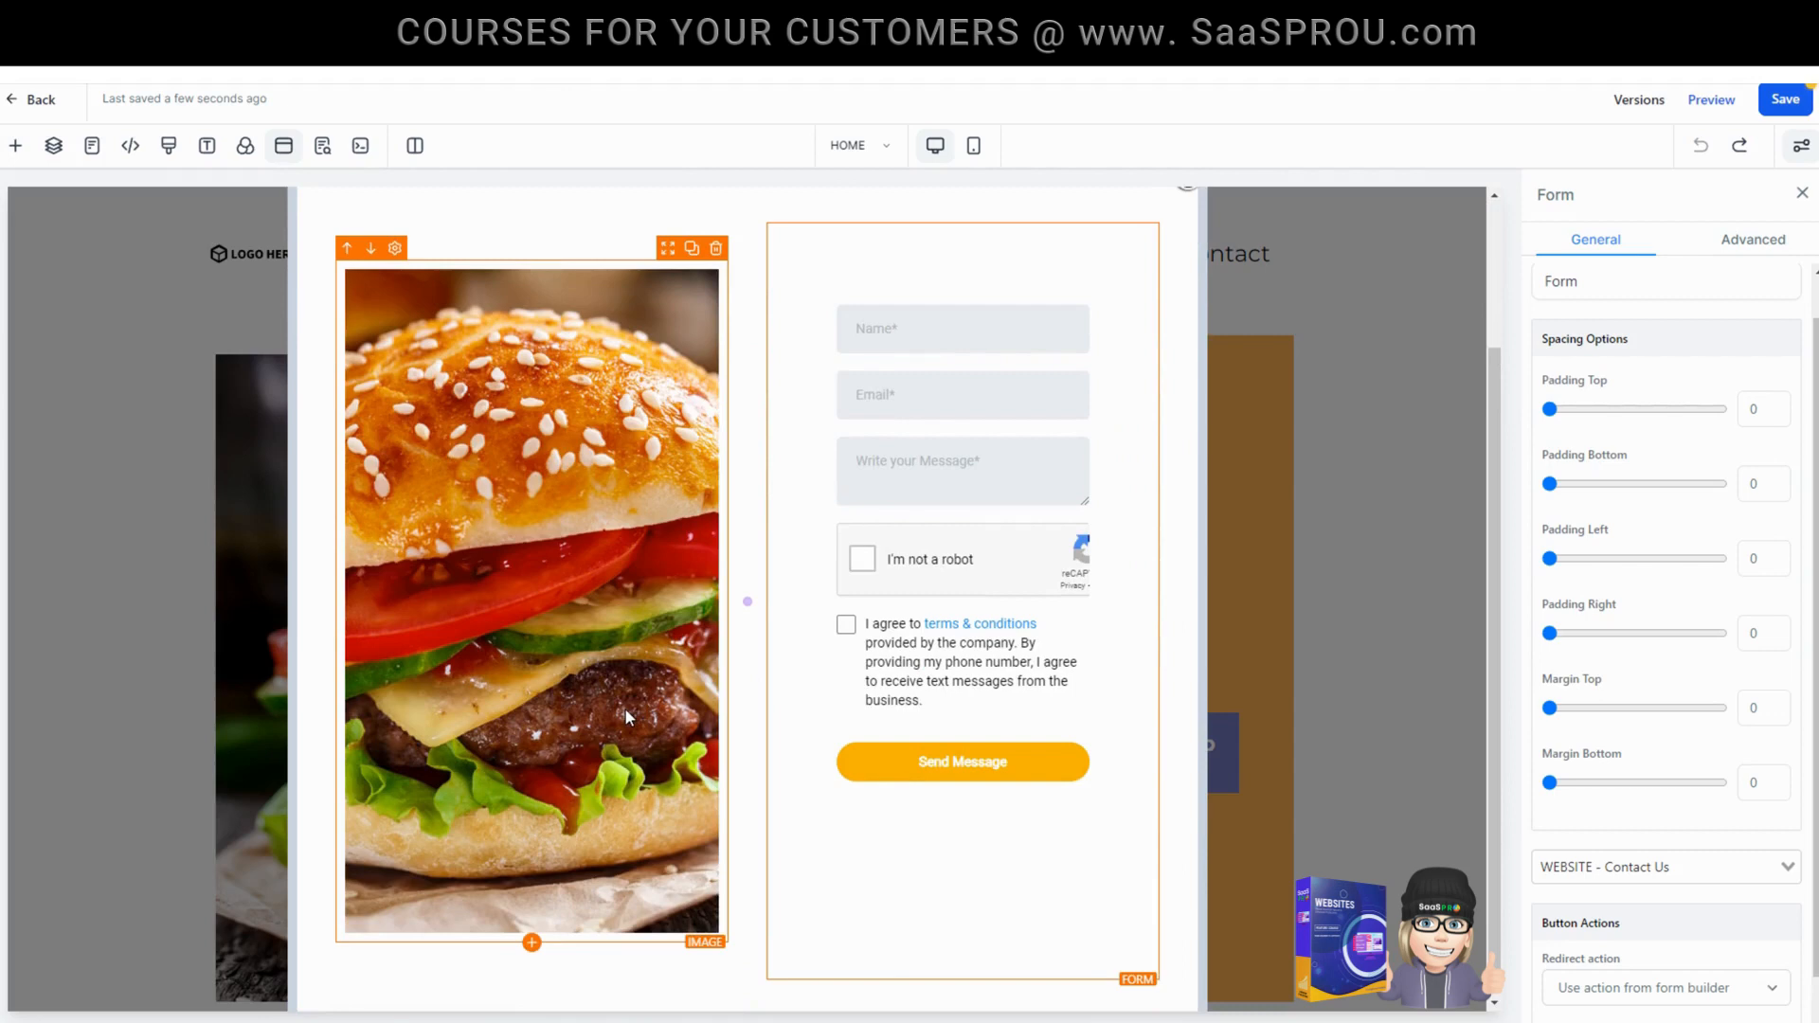
scroll(1055, 476, "up", 3)
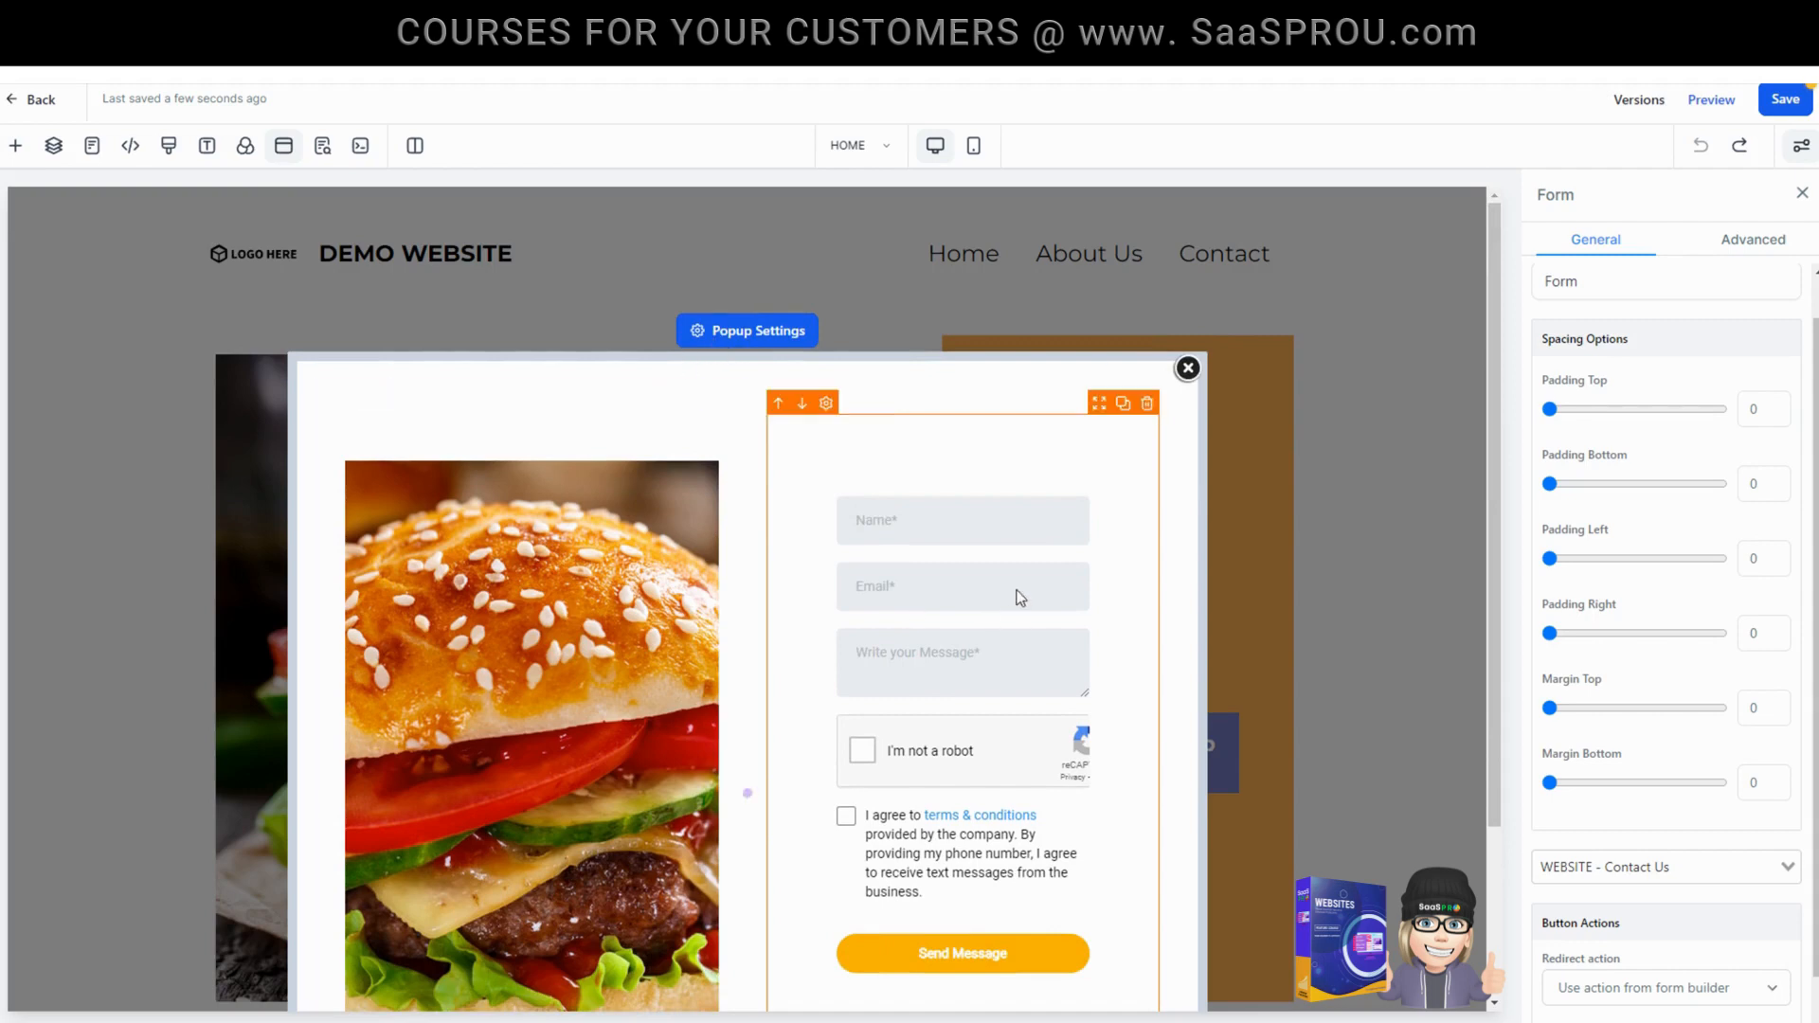
scroll(1012, 682, "down", 3)
scroll(901, 492, "up", 3)
left_click(780, 356)
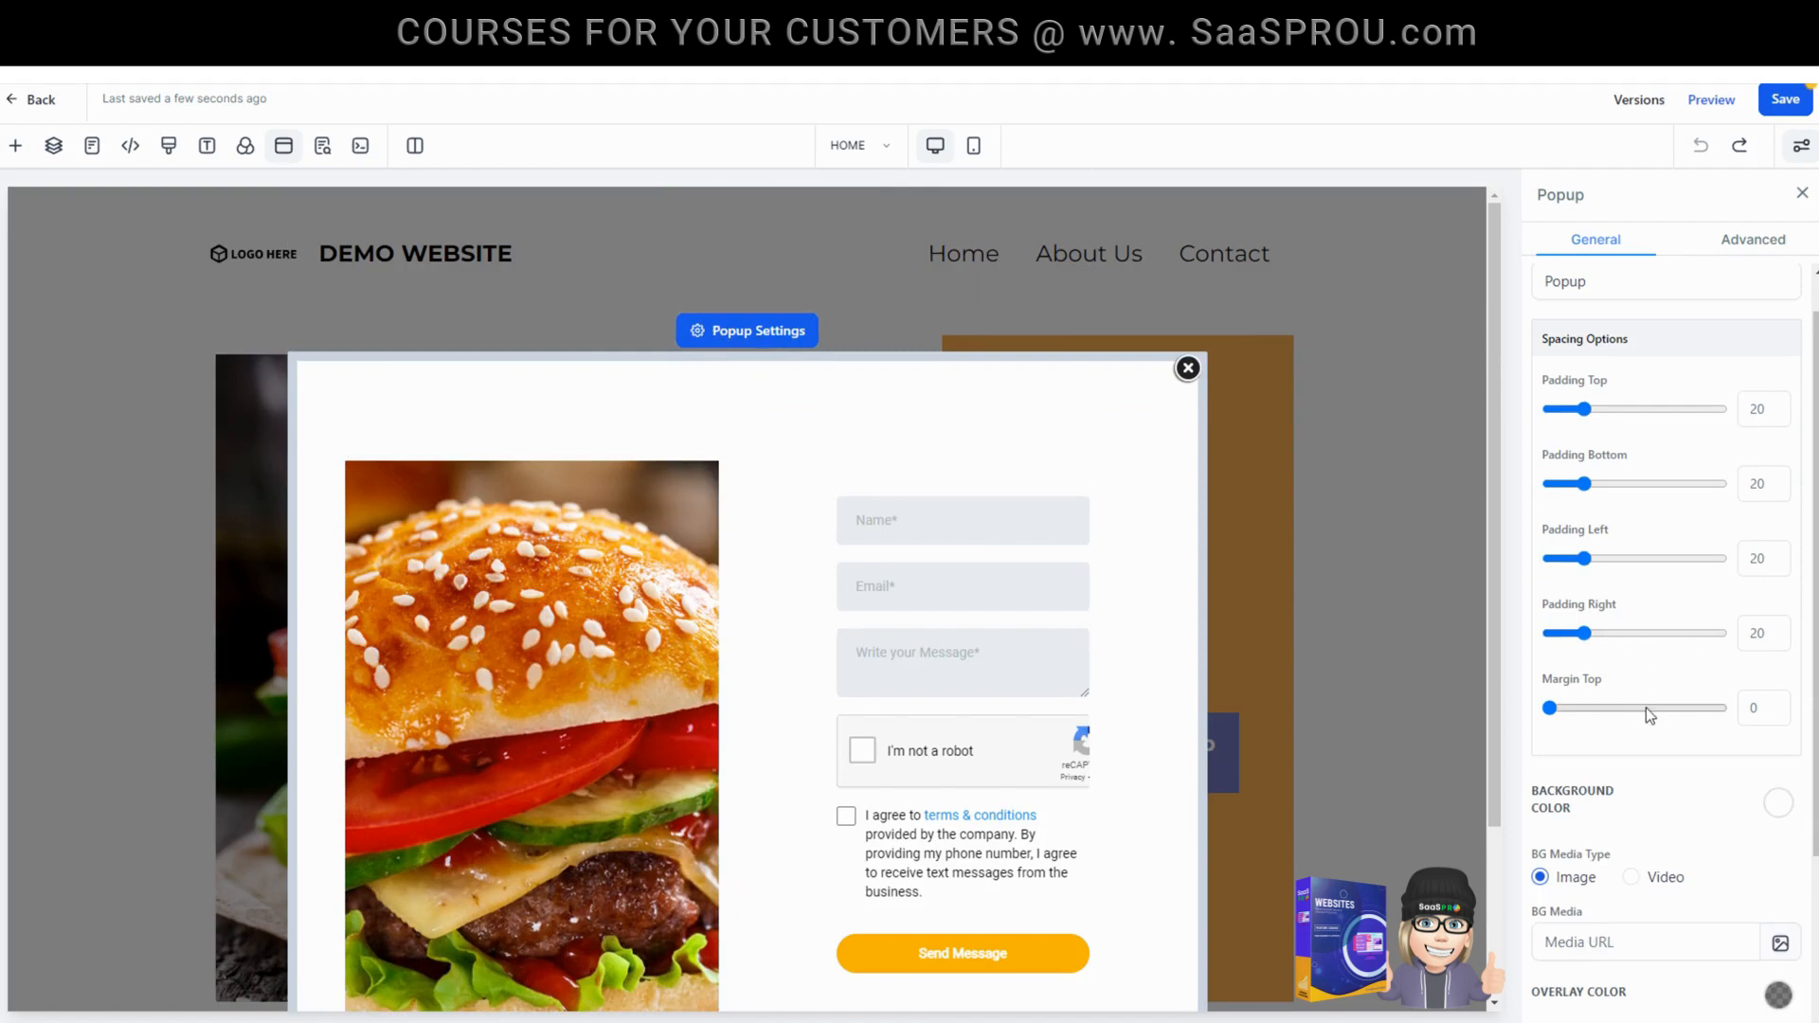
scroll(1649, 713, "down", 3)
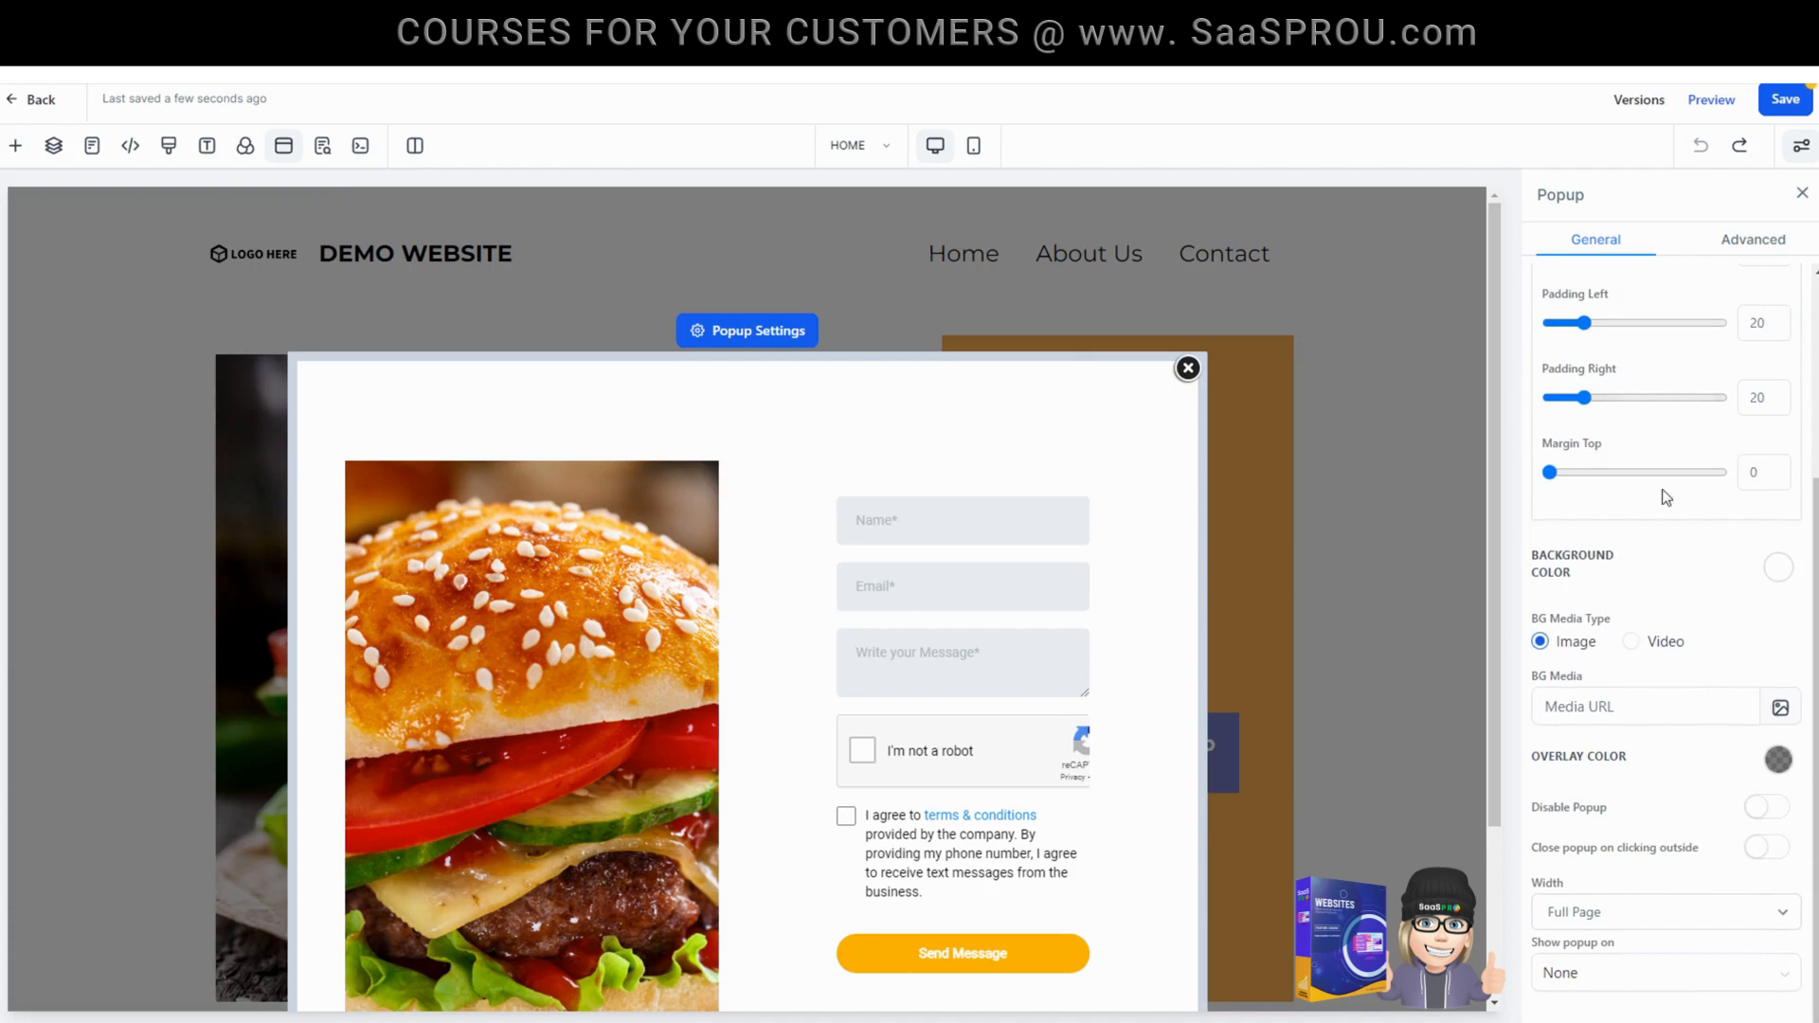
scroll(1667, 445, "up", 3)
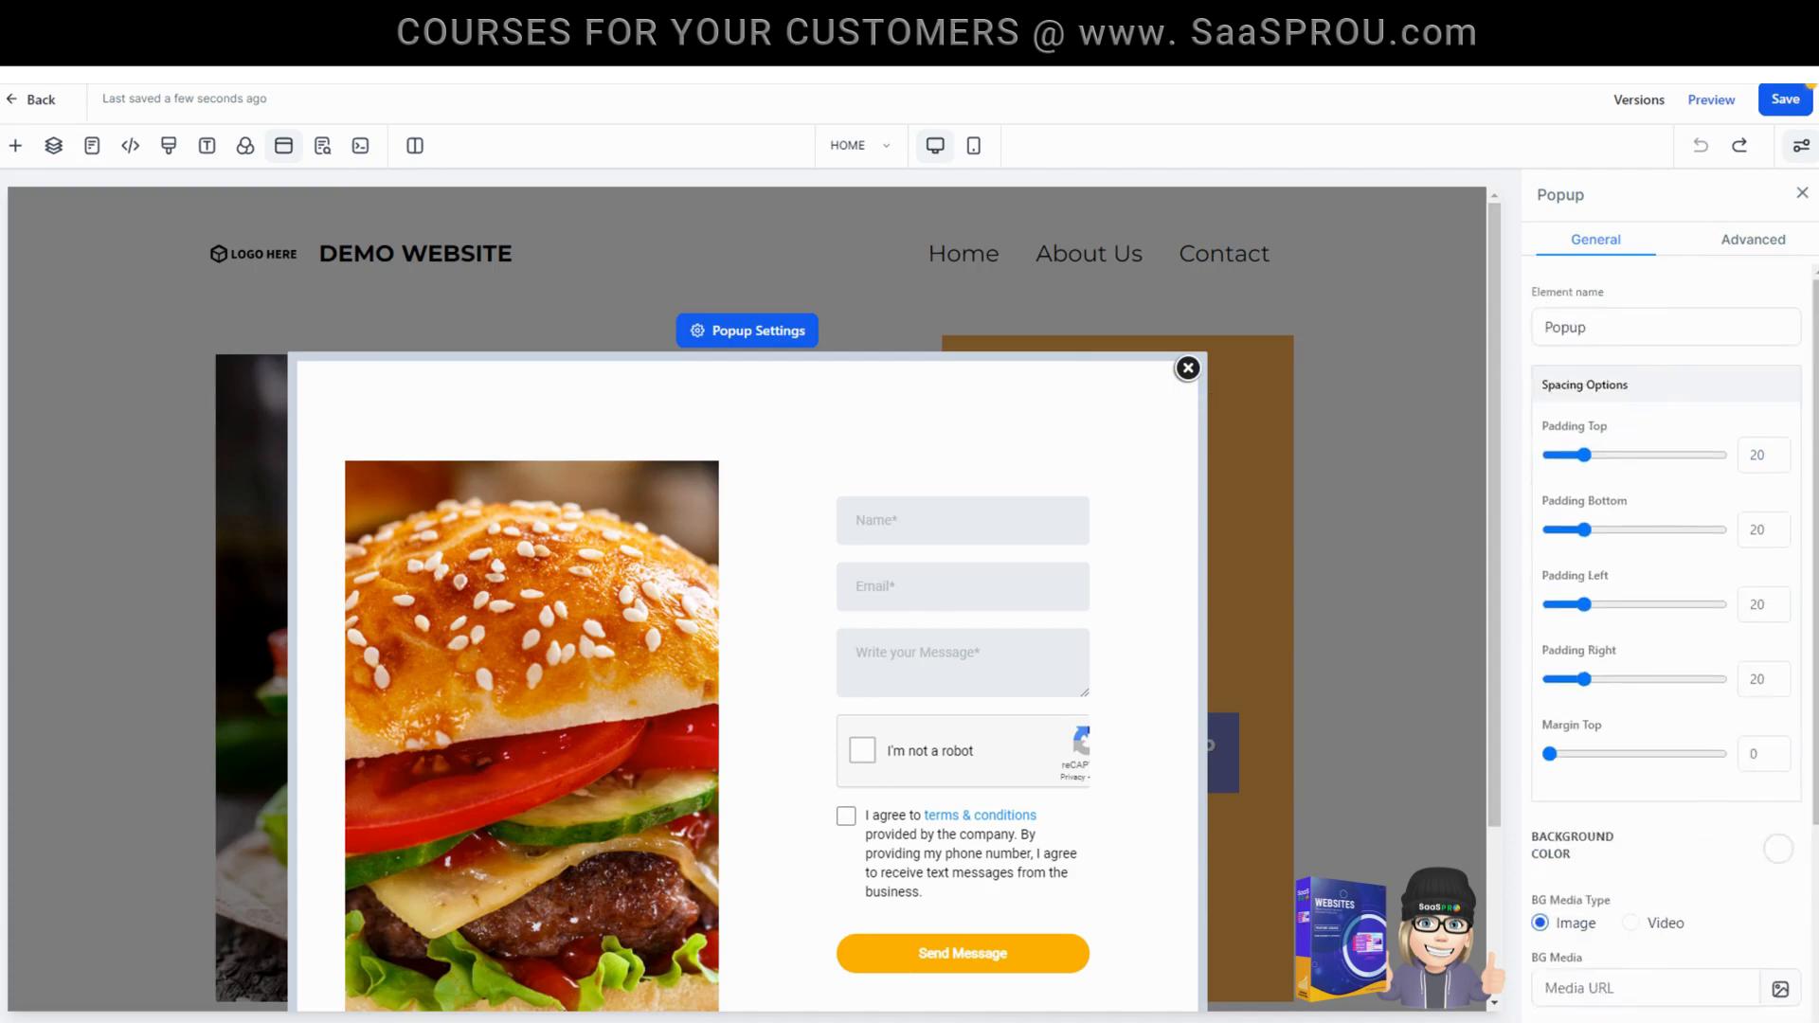
scroll(1611, 805, "down", 3)
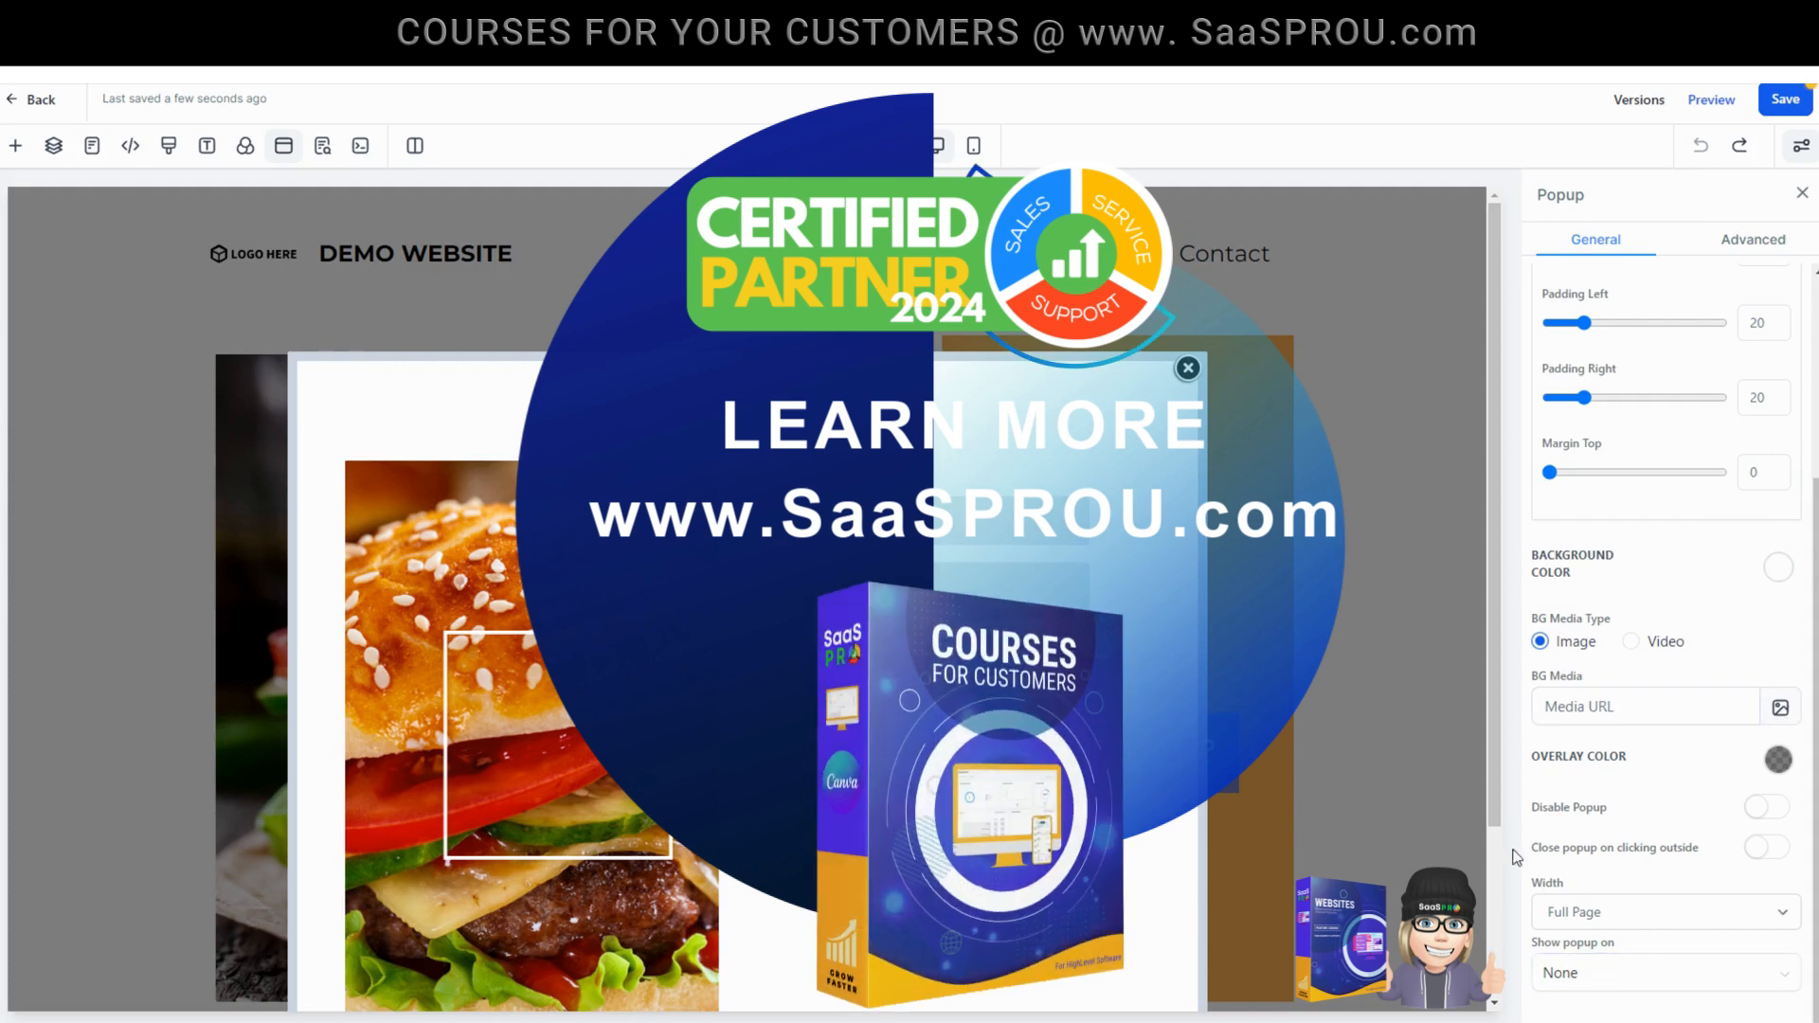
Try the Medium and Small widths for the popup and return it to Full Page.
left_click(1592, 911)
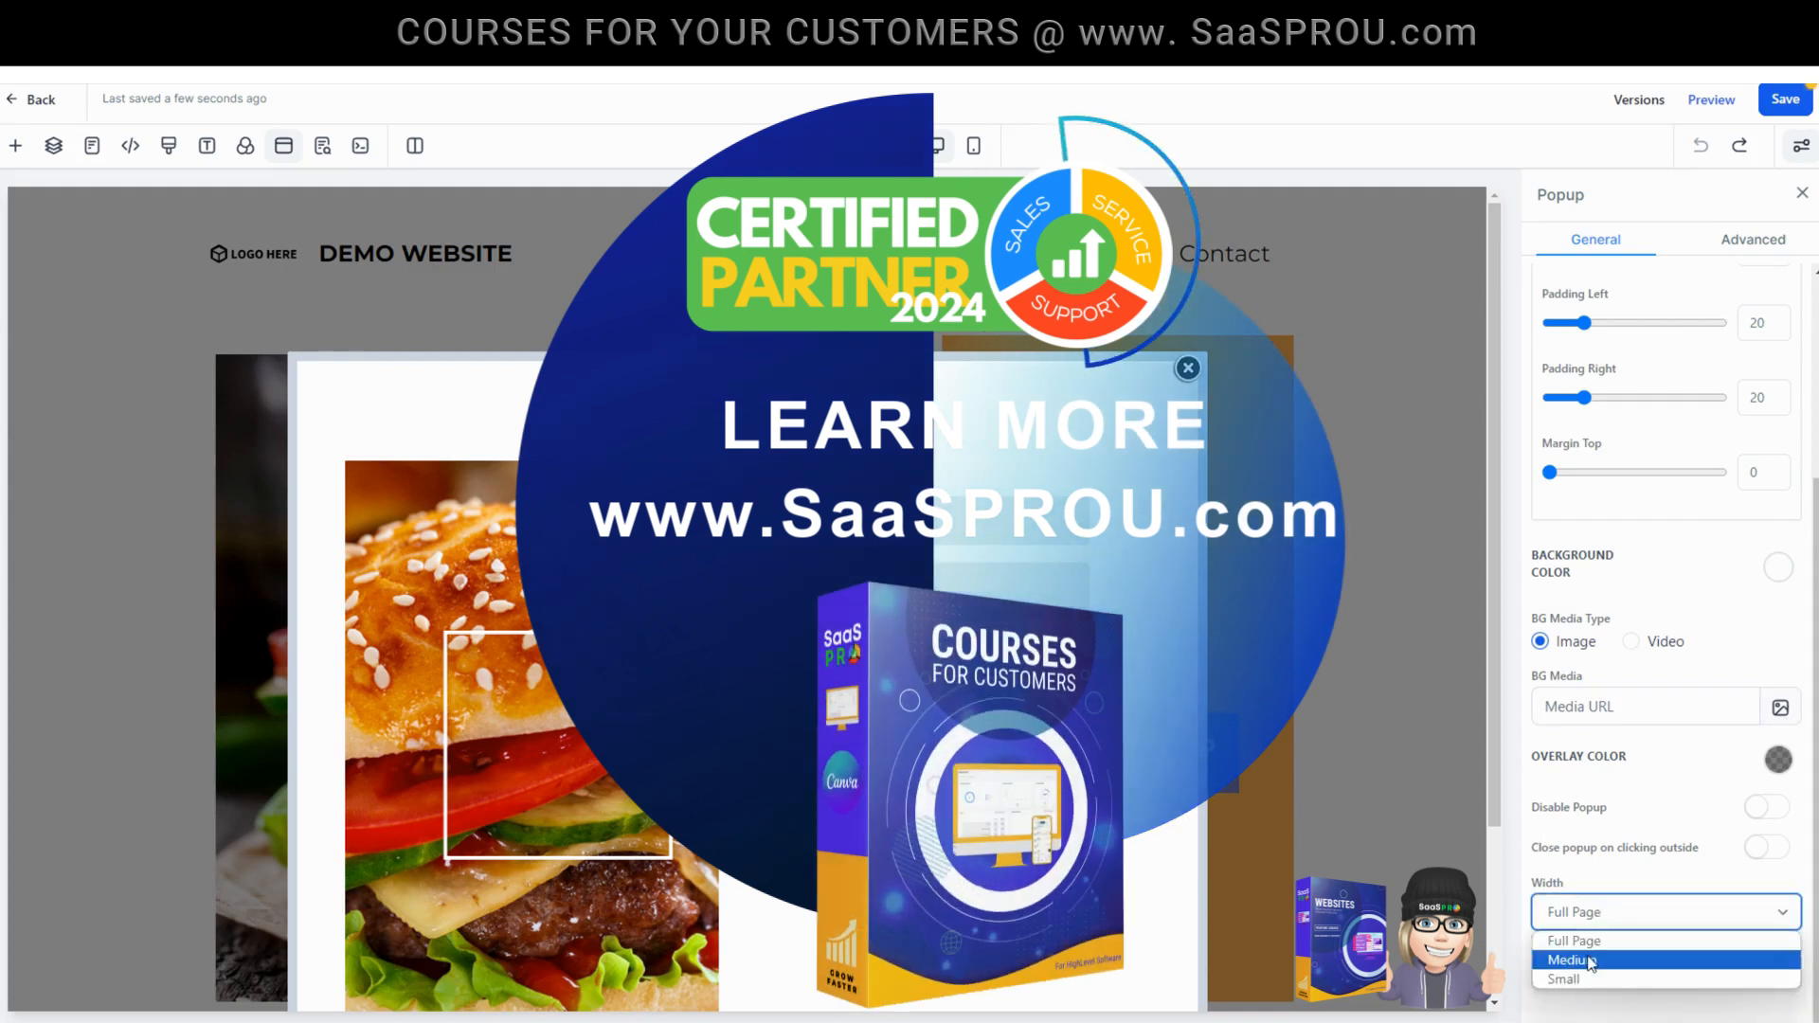
left_click(1592, 961)
left_click(1592, 911)
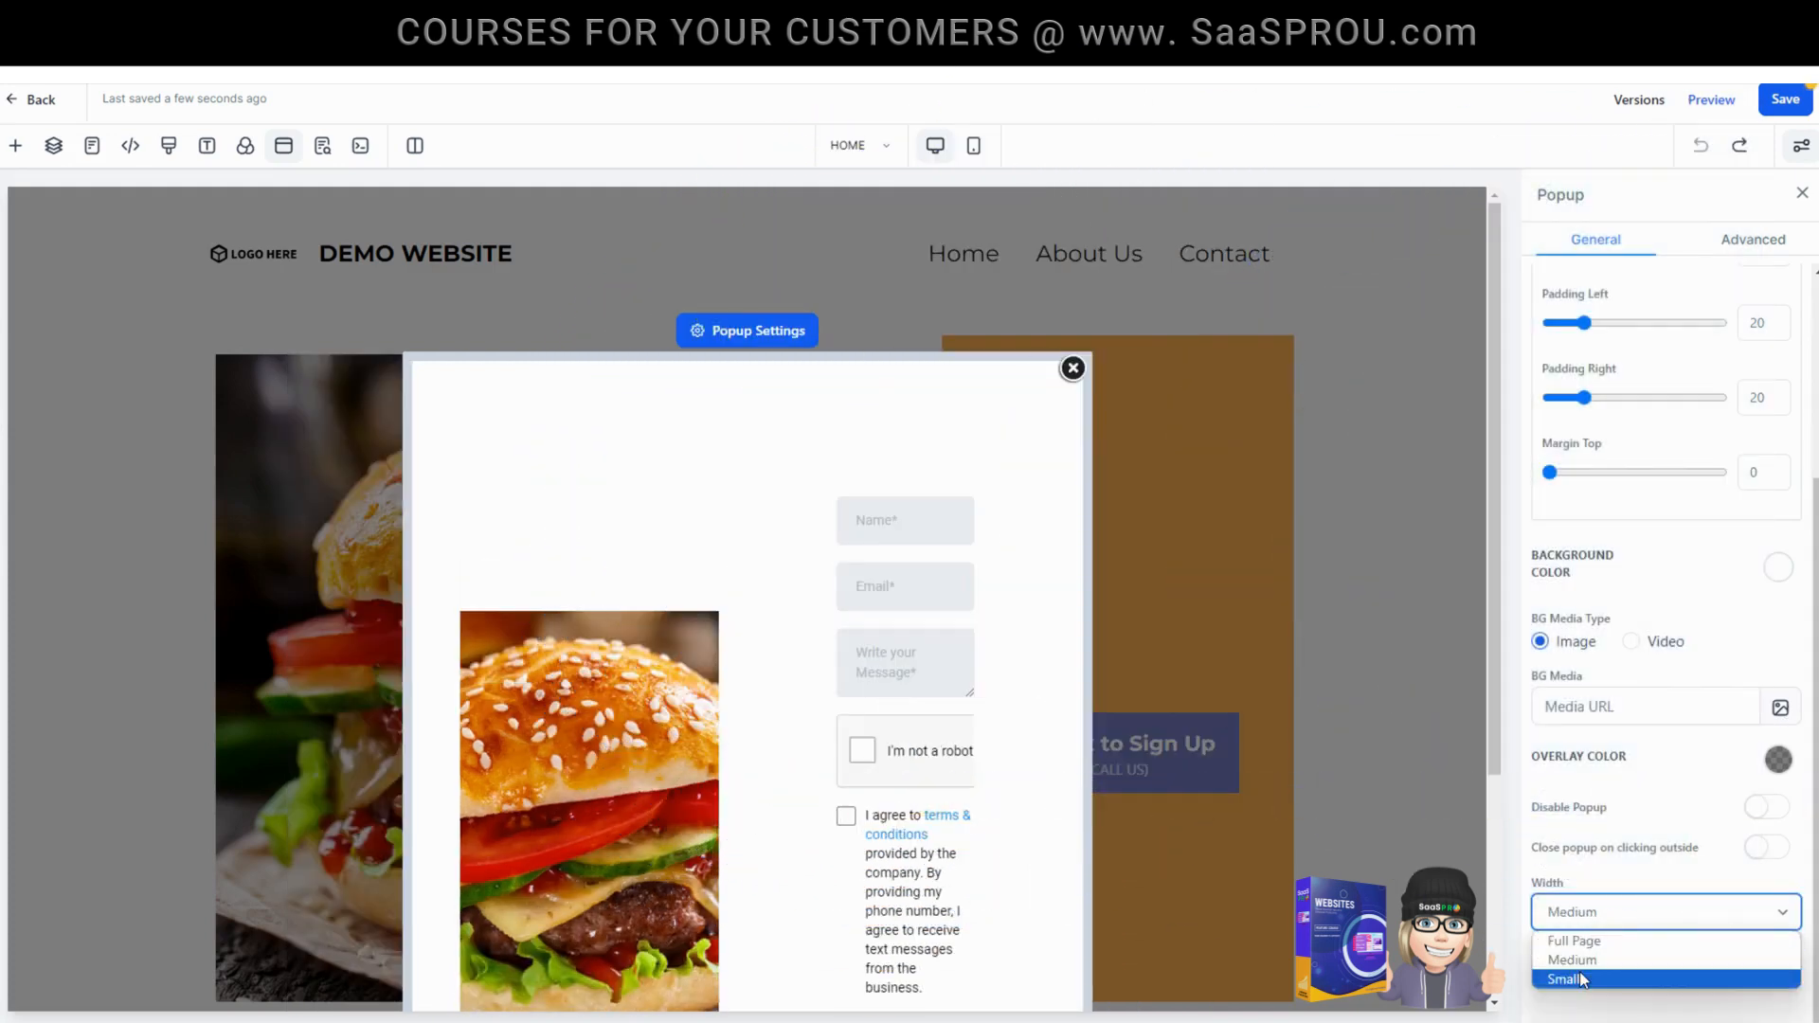
left_click(1573, 978)
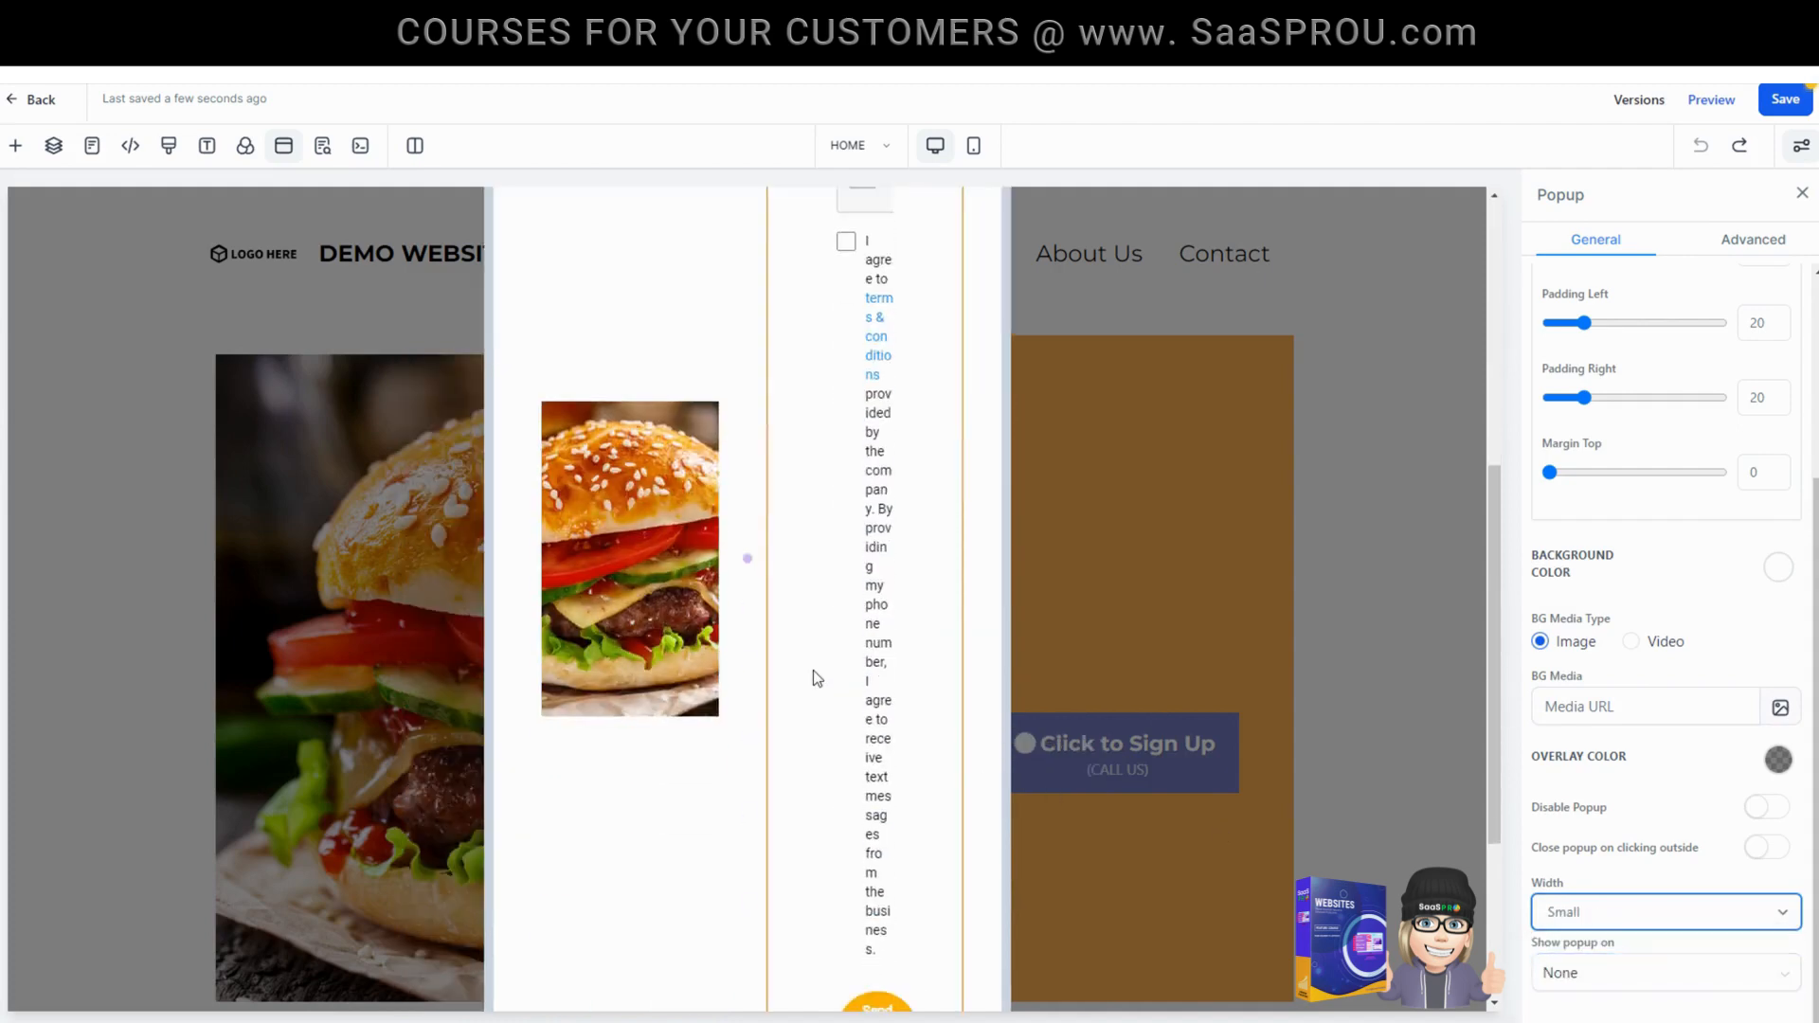
scroll(748, 653, "down", 3)
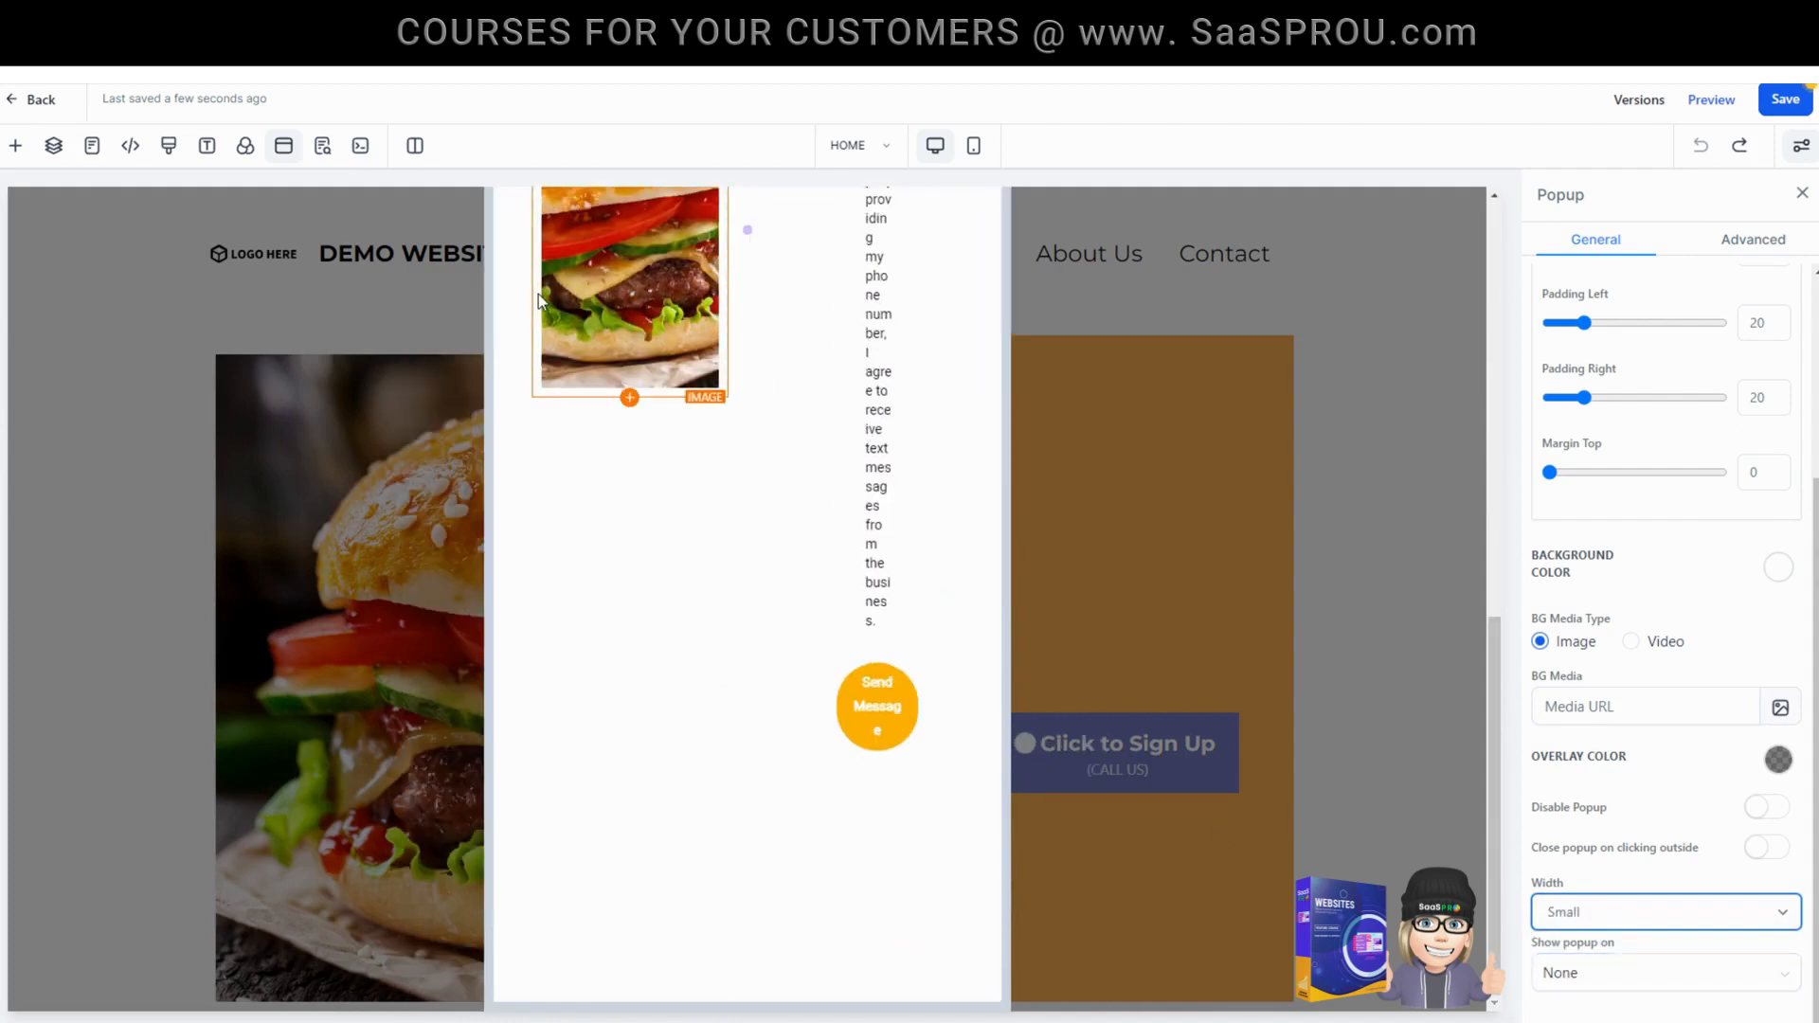
left_click(1624, 924)
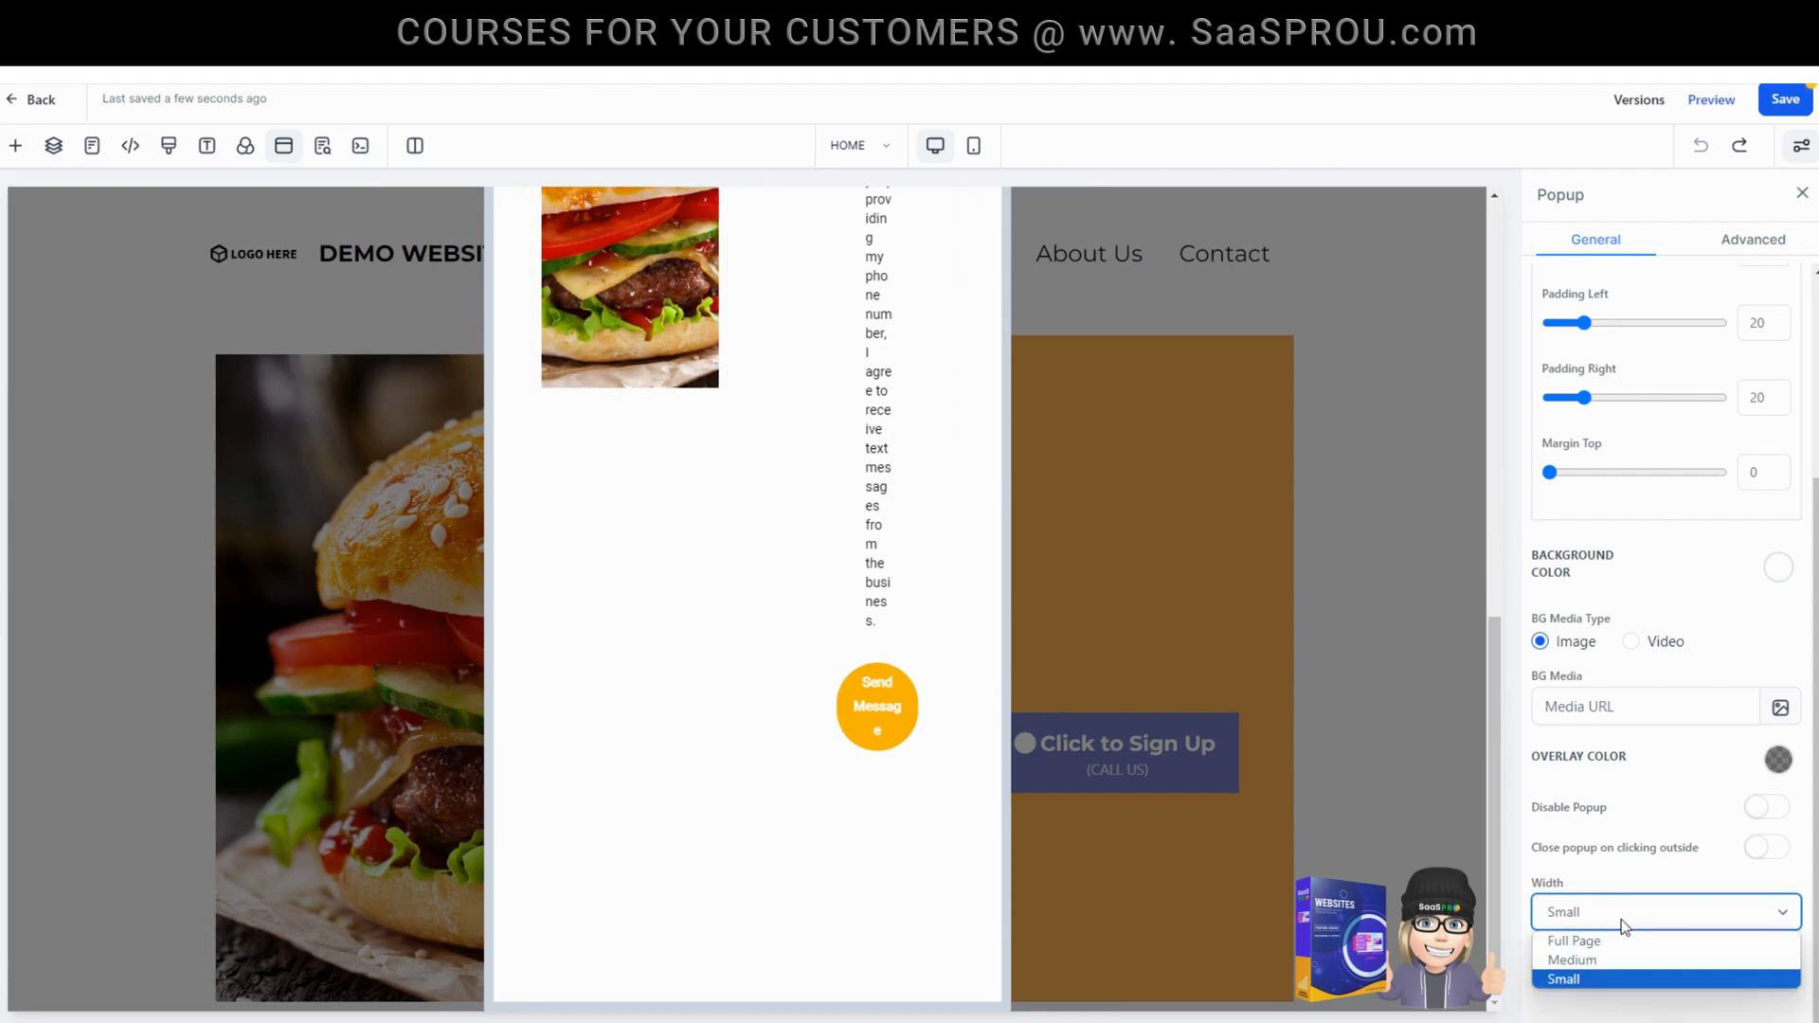
left_click(1577, 941)
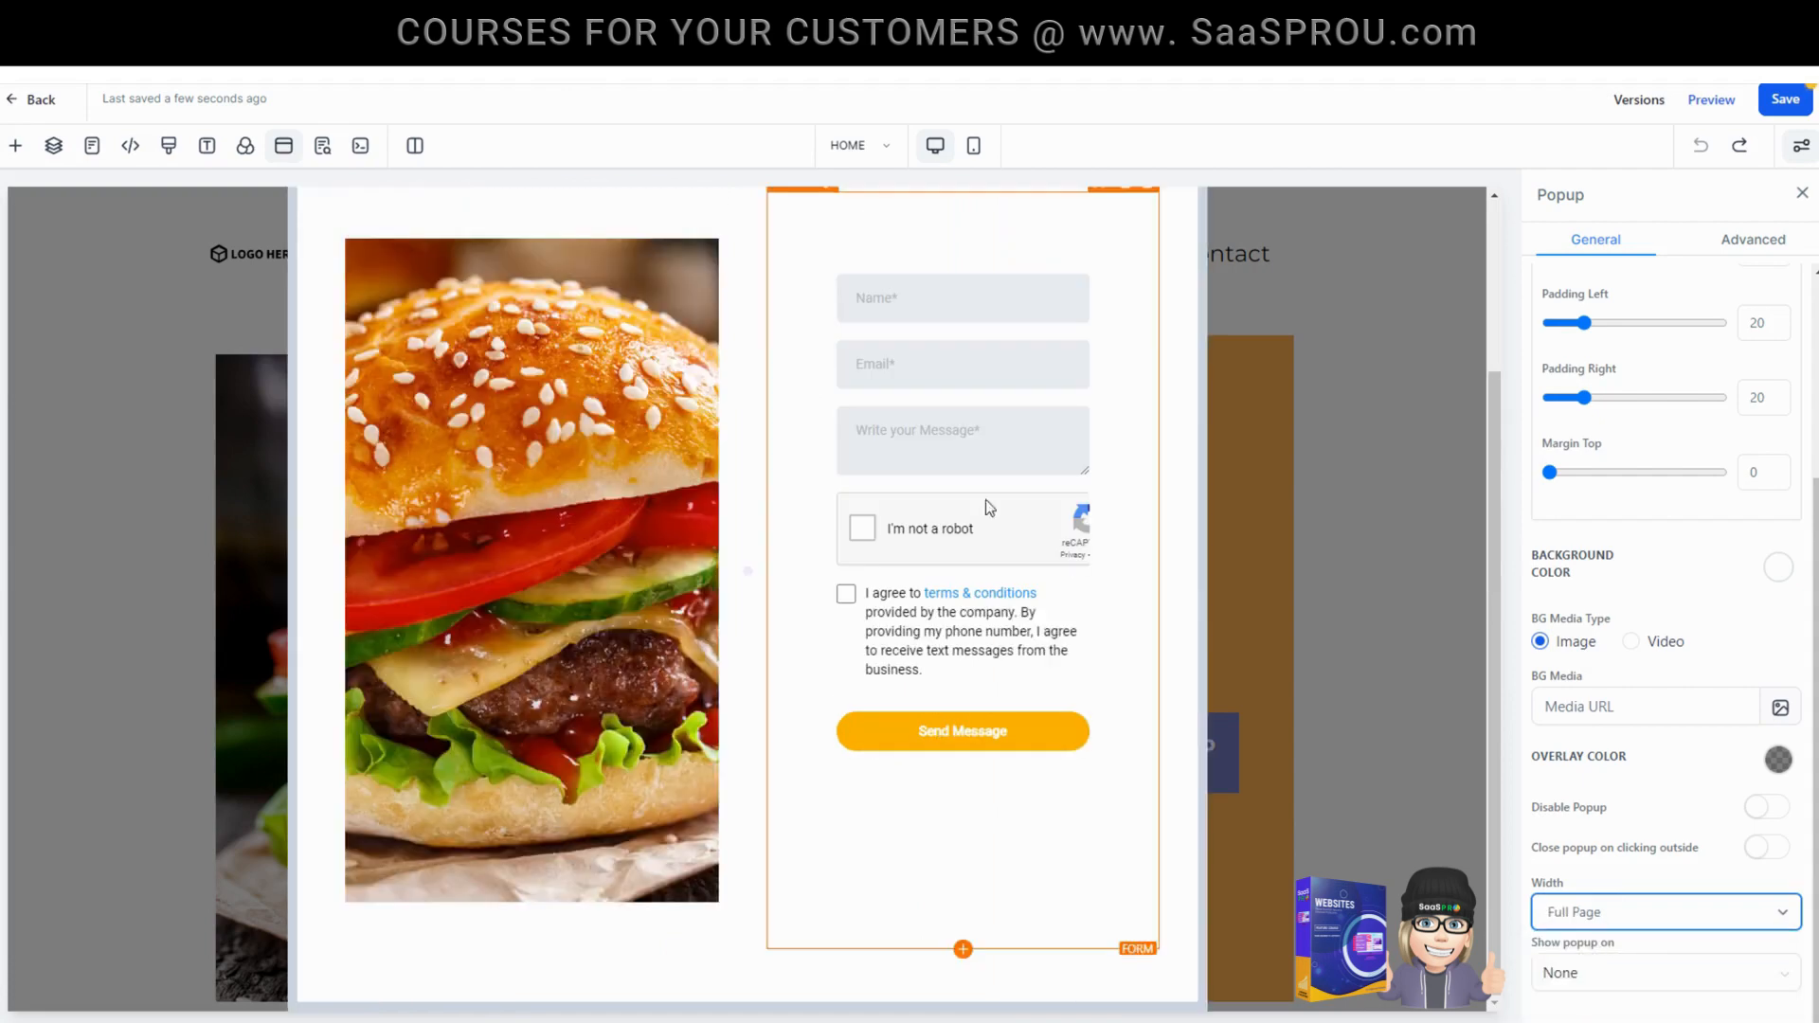
Try the Exit trigger for showing the popup, and set it to Delay instead.
scroll(465, 519, "down", 3)
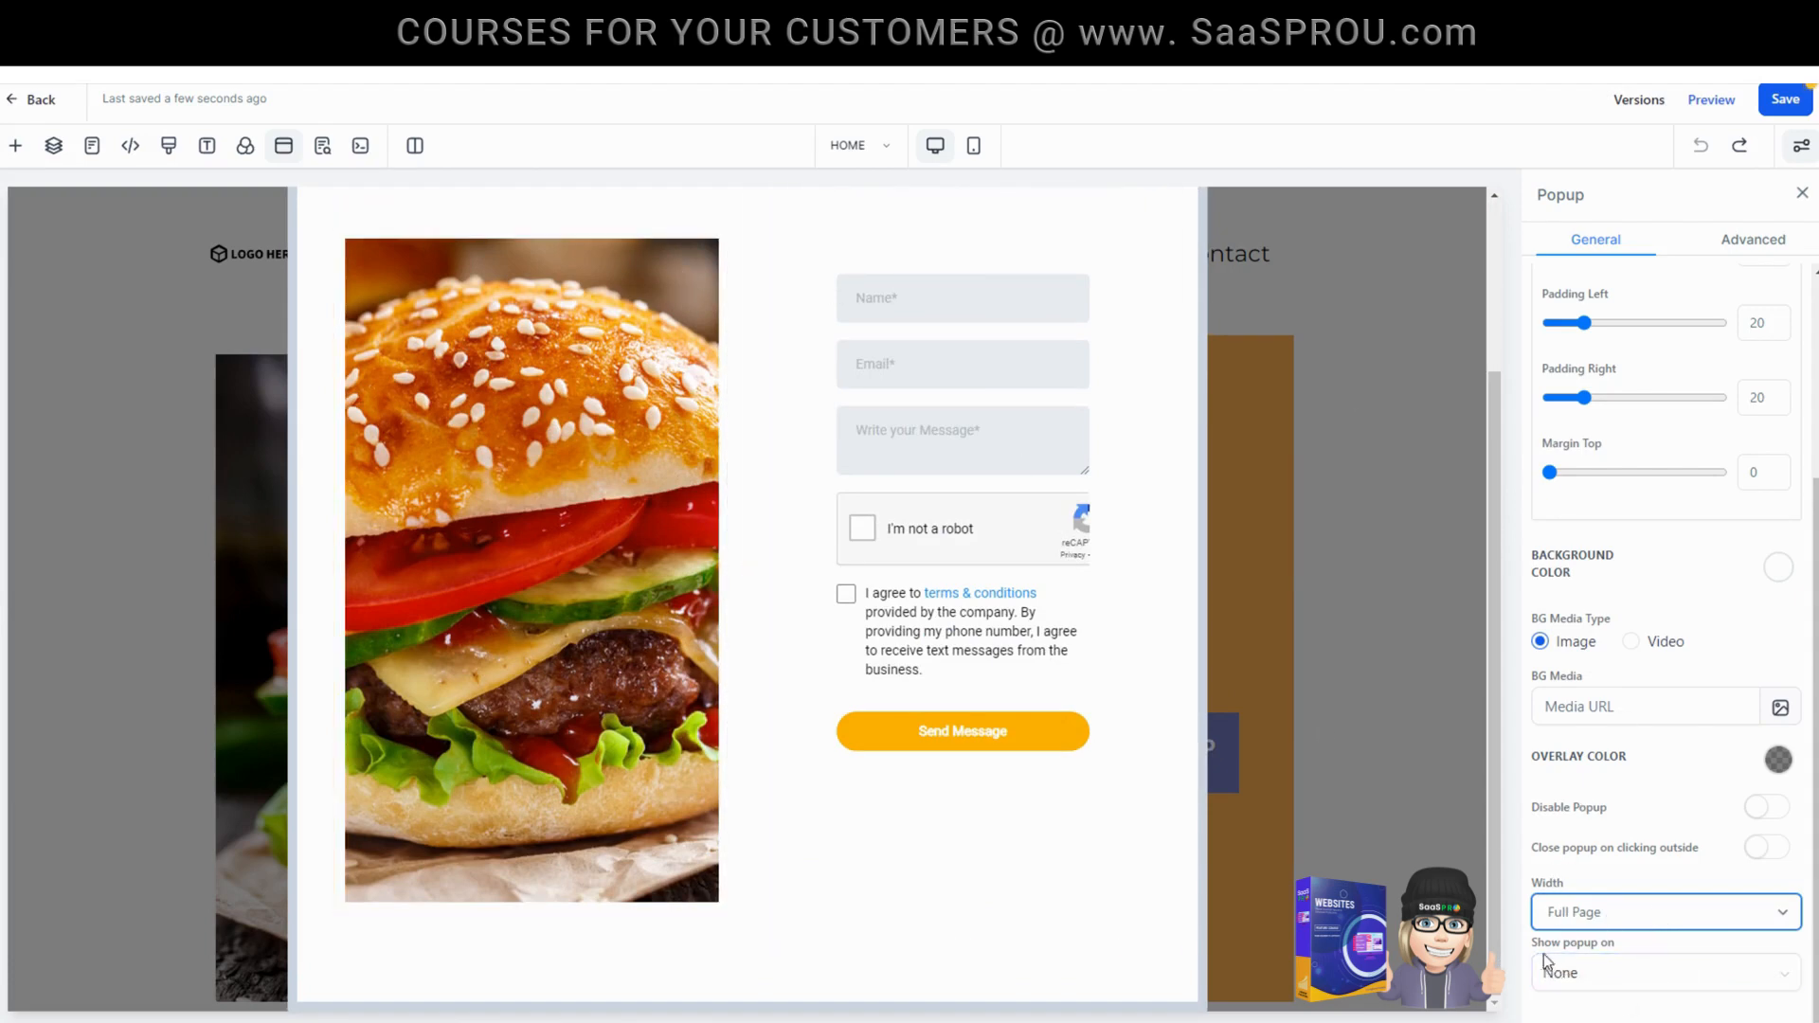
left_click(1618, 976)
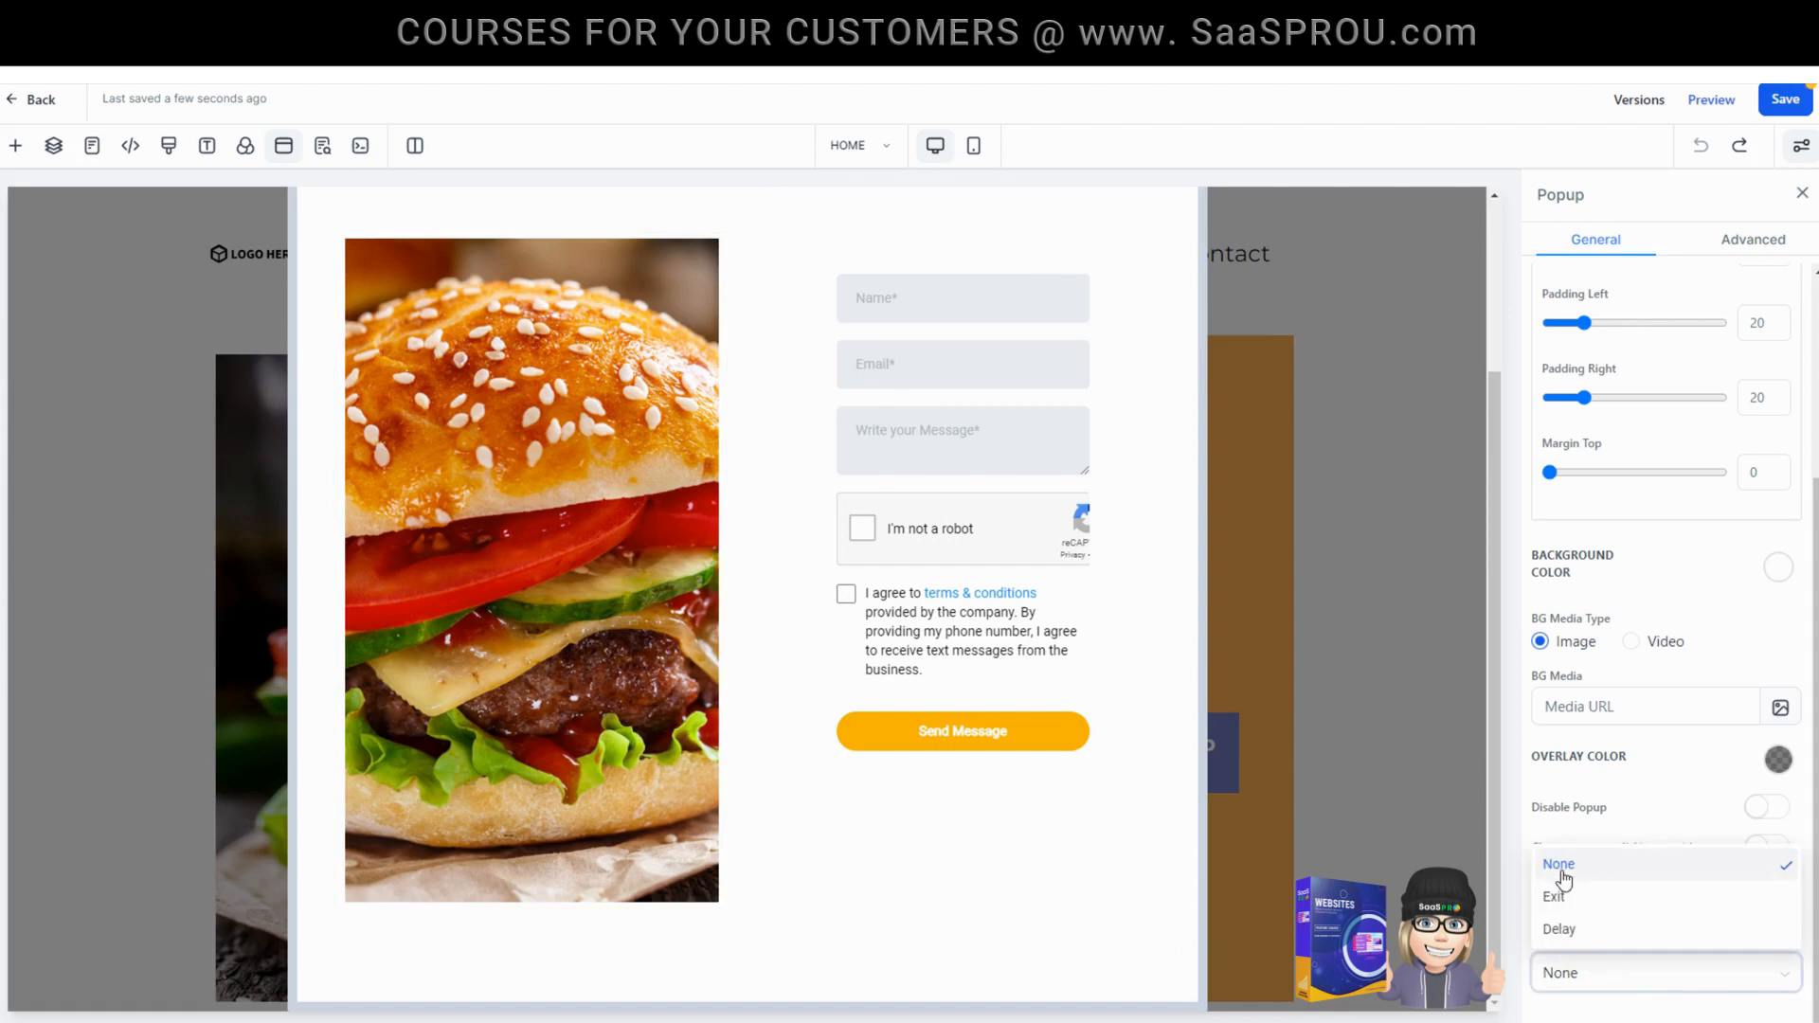
left_click(1587, 907)
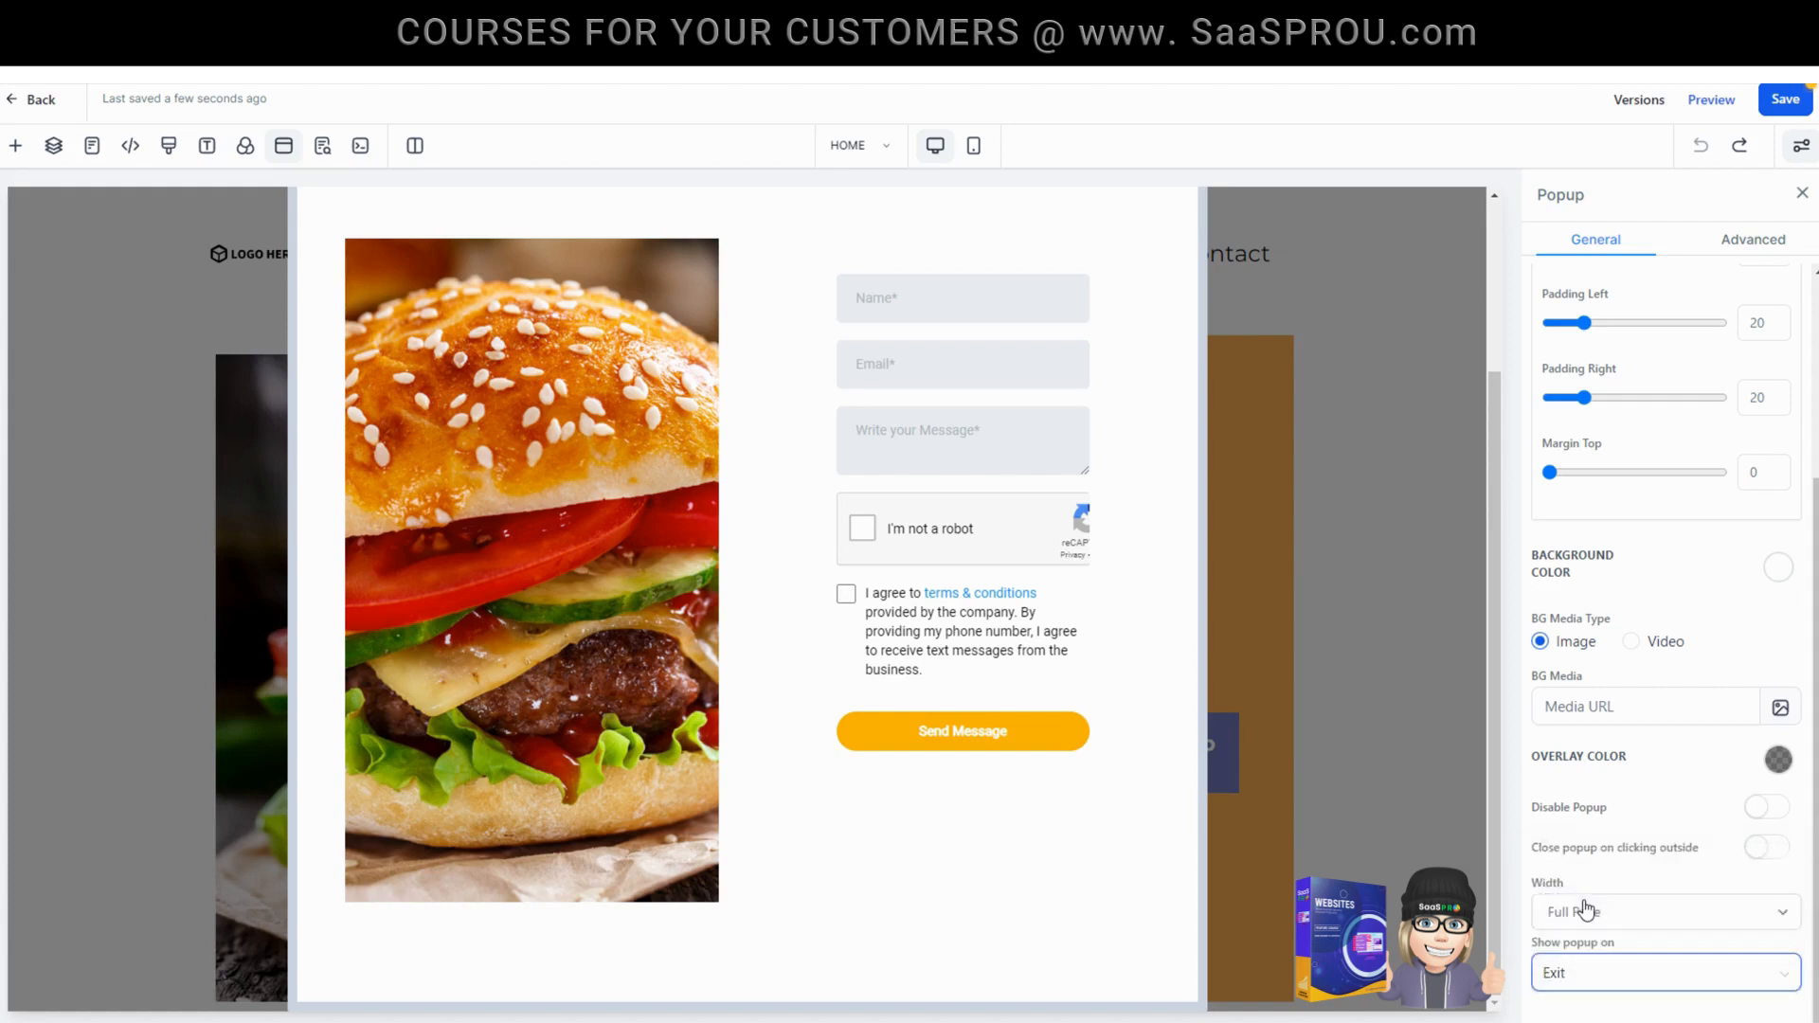
left_click(1570, 988)
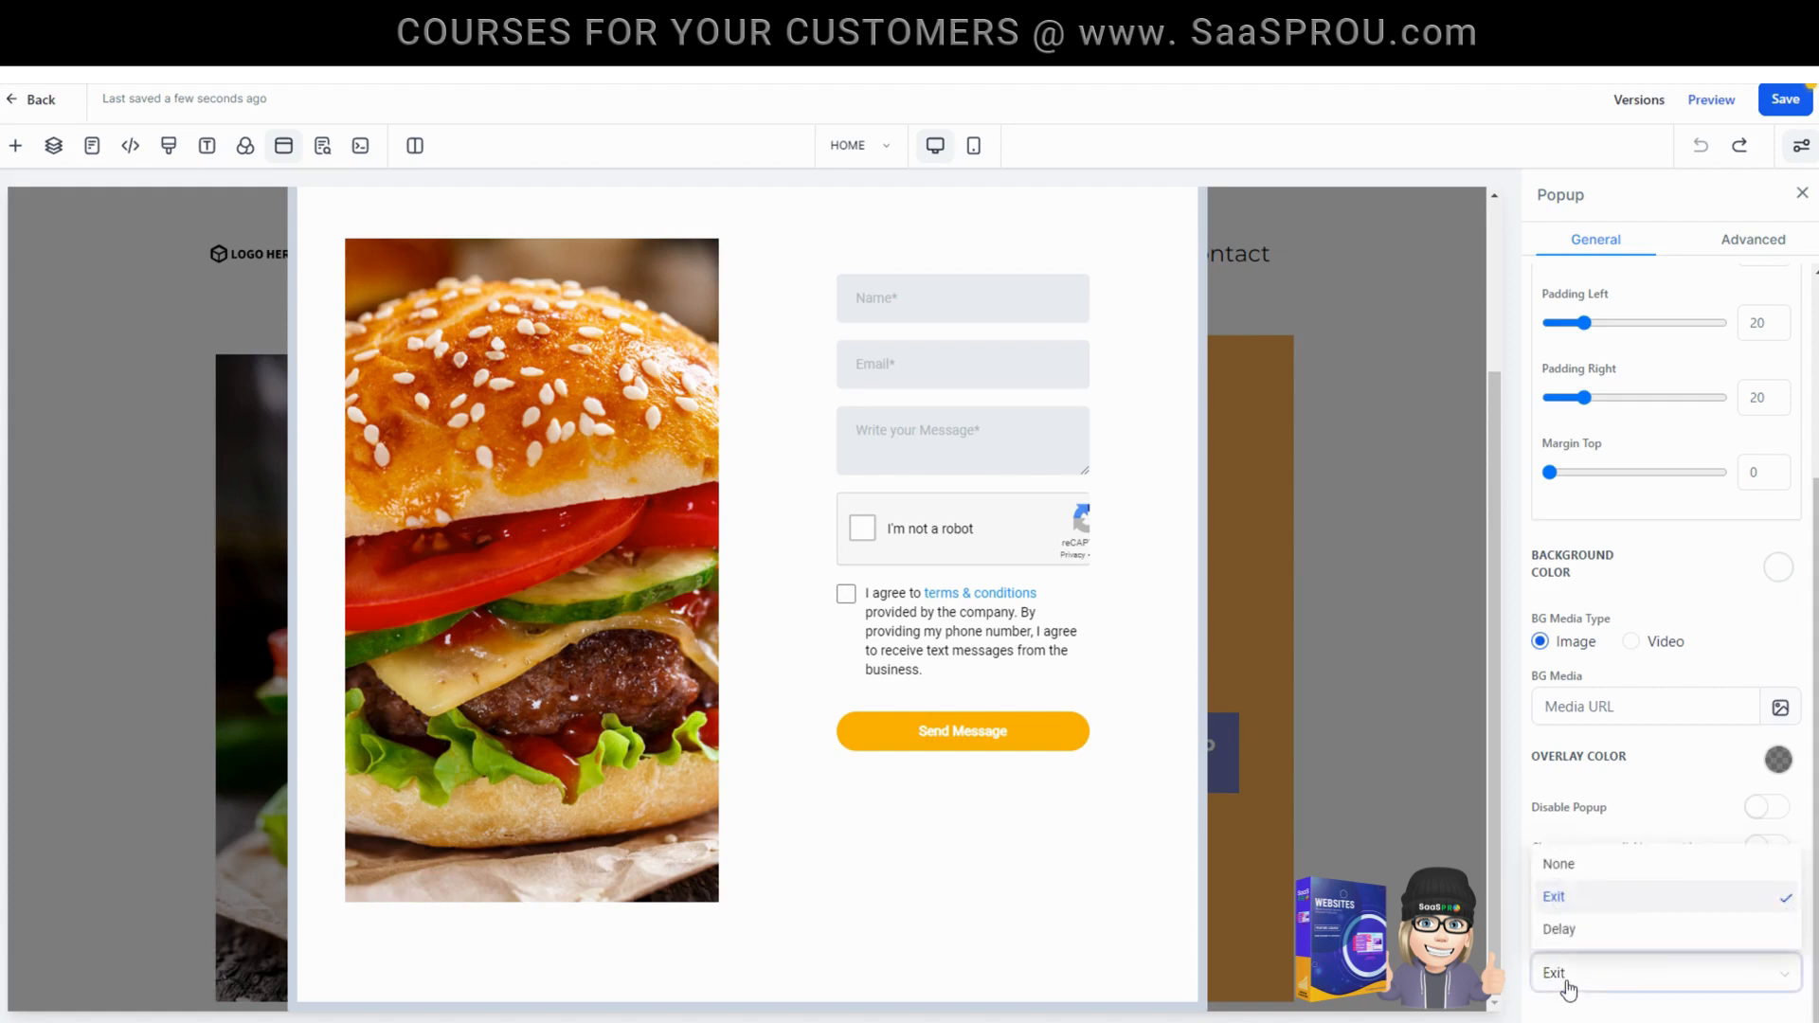
left_click(1558, 931)
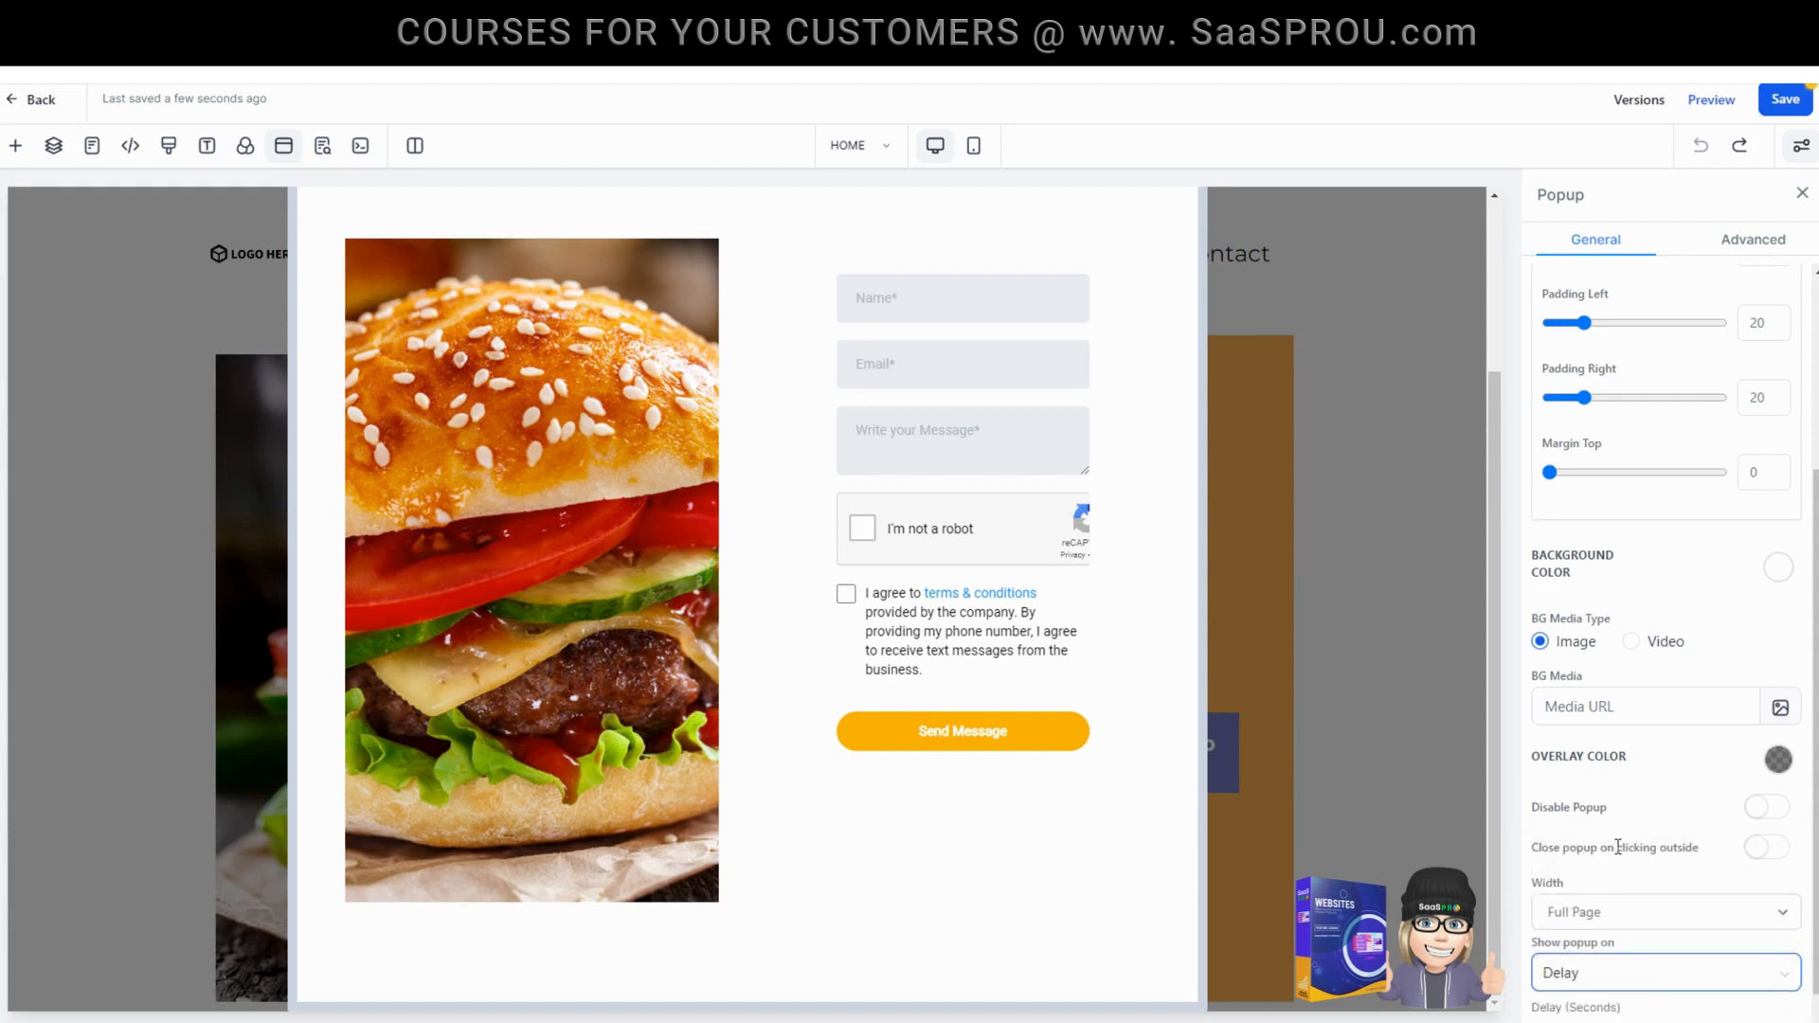
Increase the popup's display delay slightly above its minimum and save the Home page.
scroll(1618, 867, "down", 1)
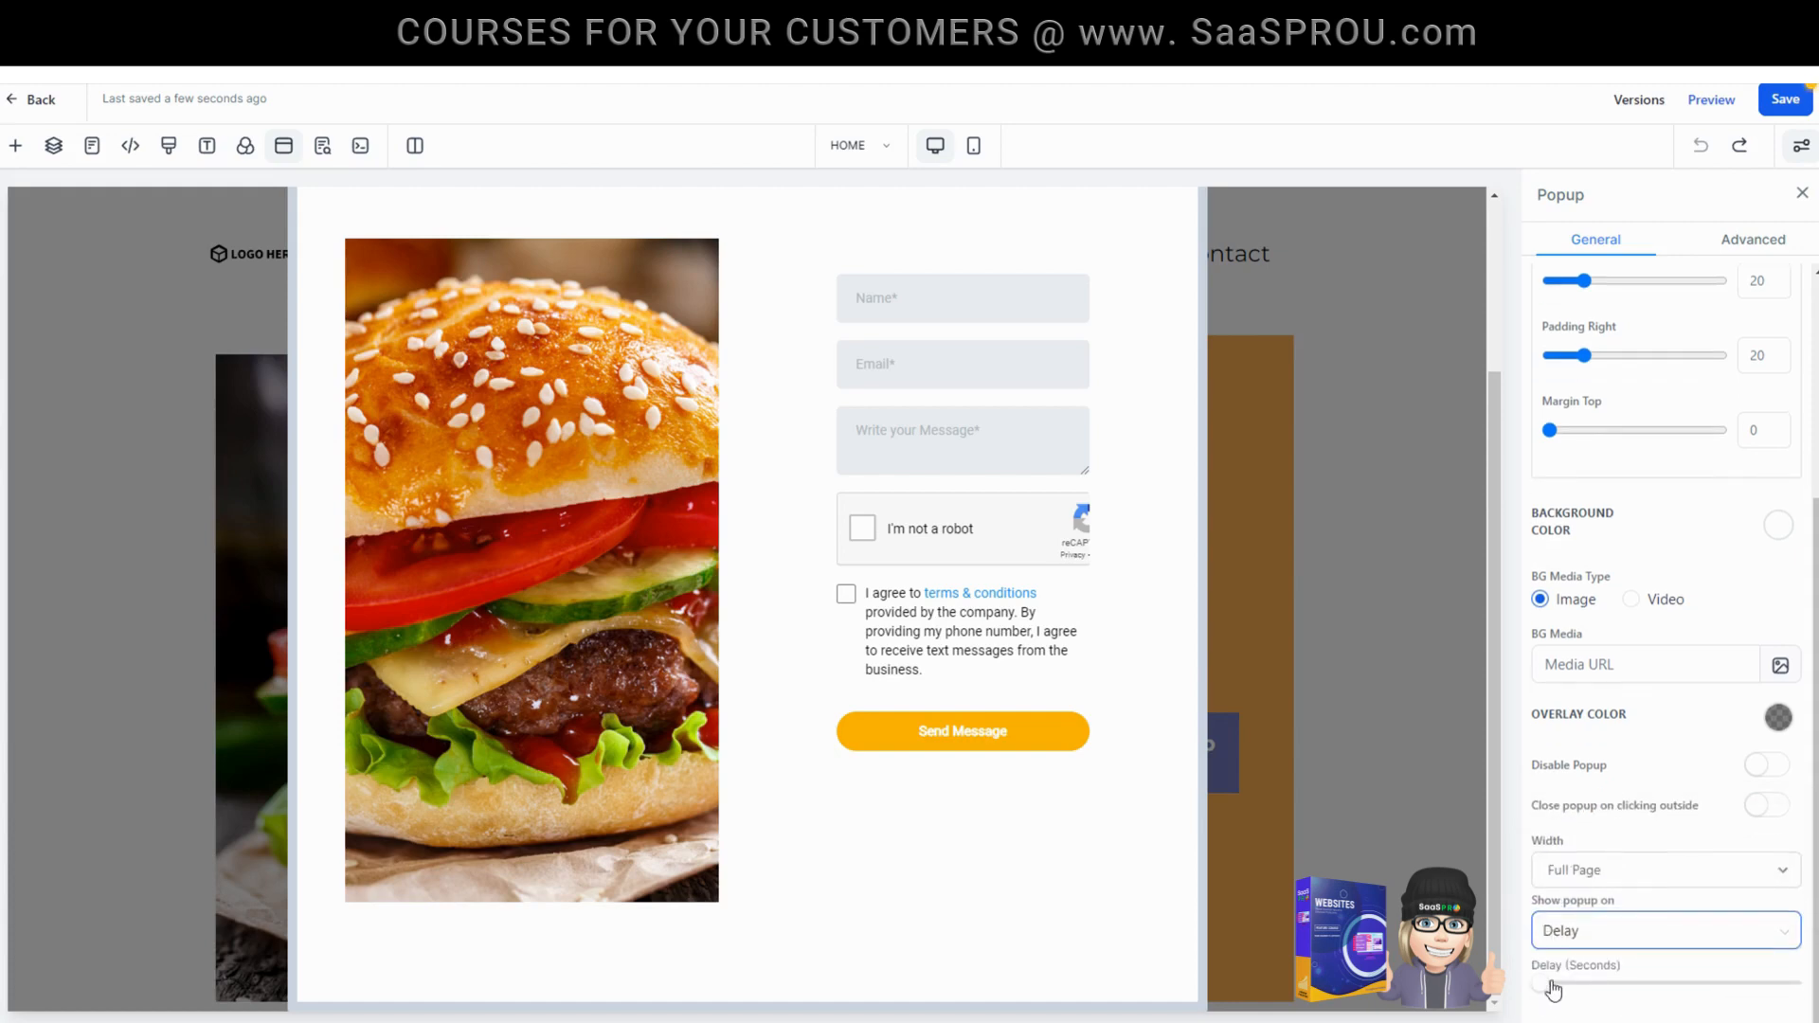
left_click_drag(1535, 983, 1572, 986)
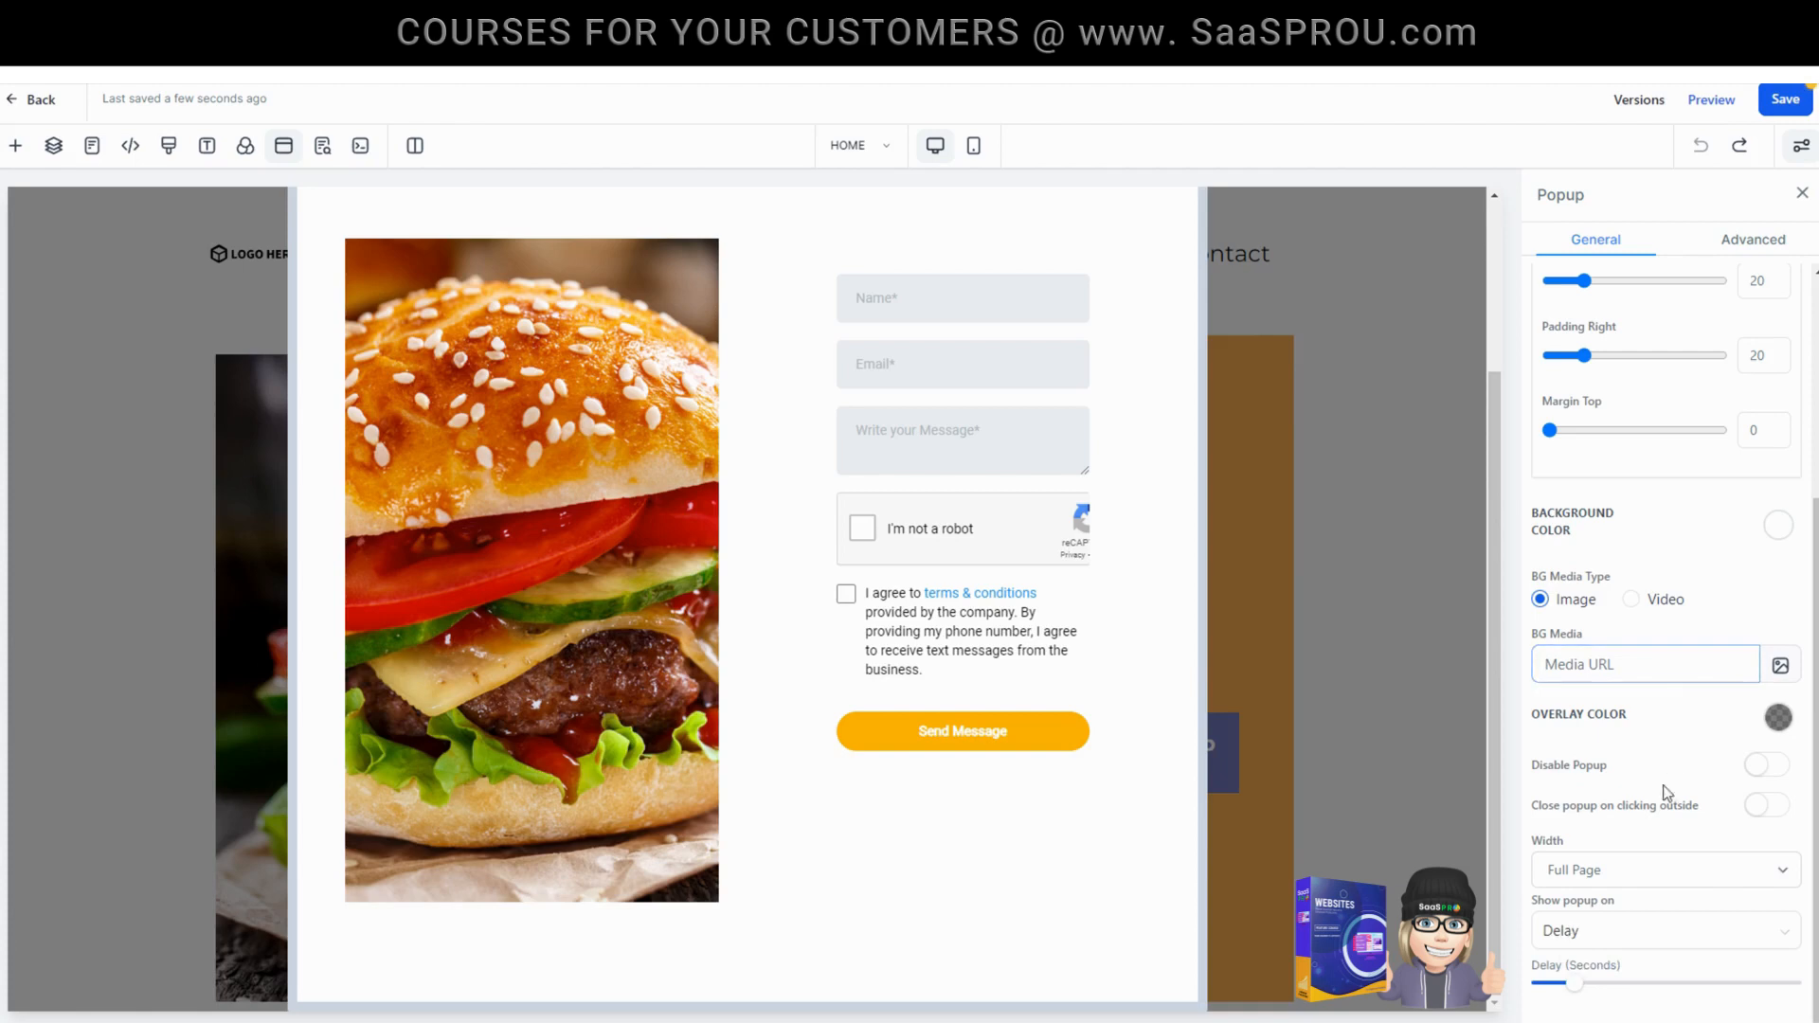
left_click(1783, 101)
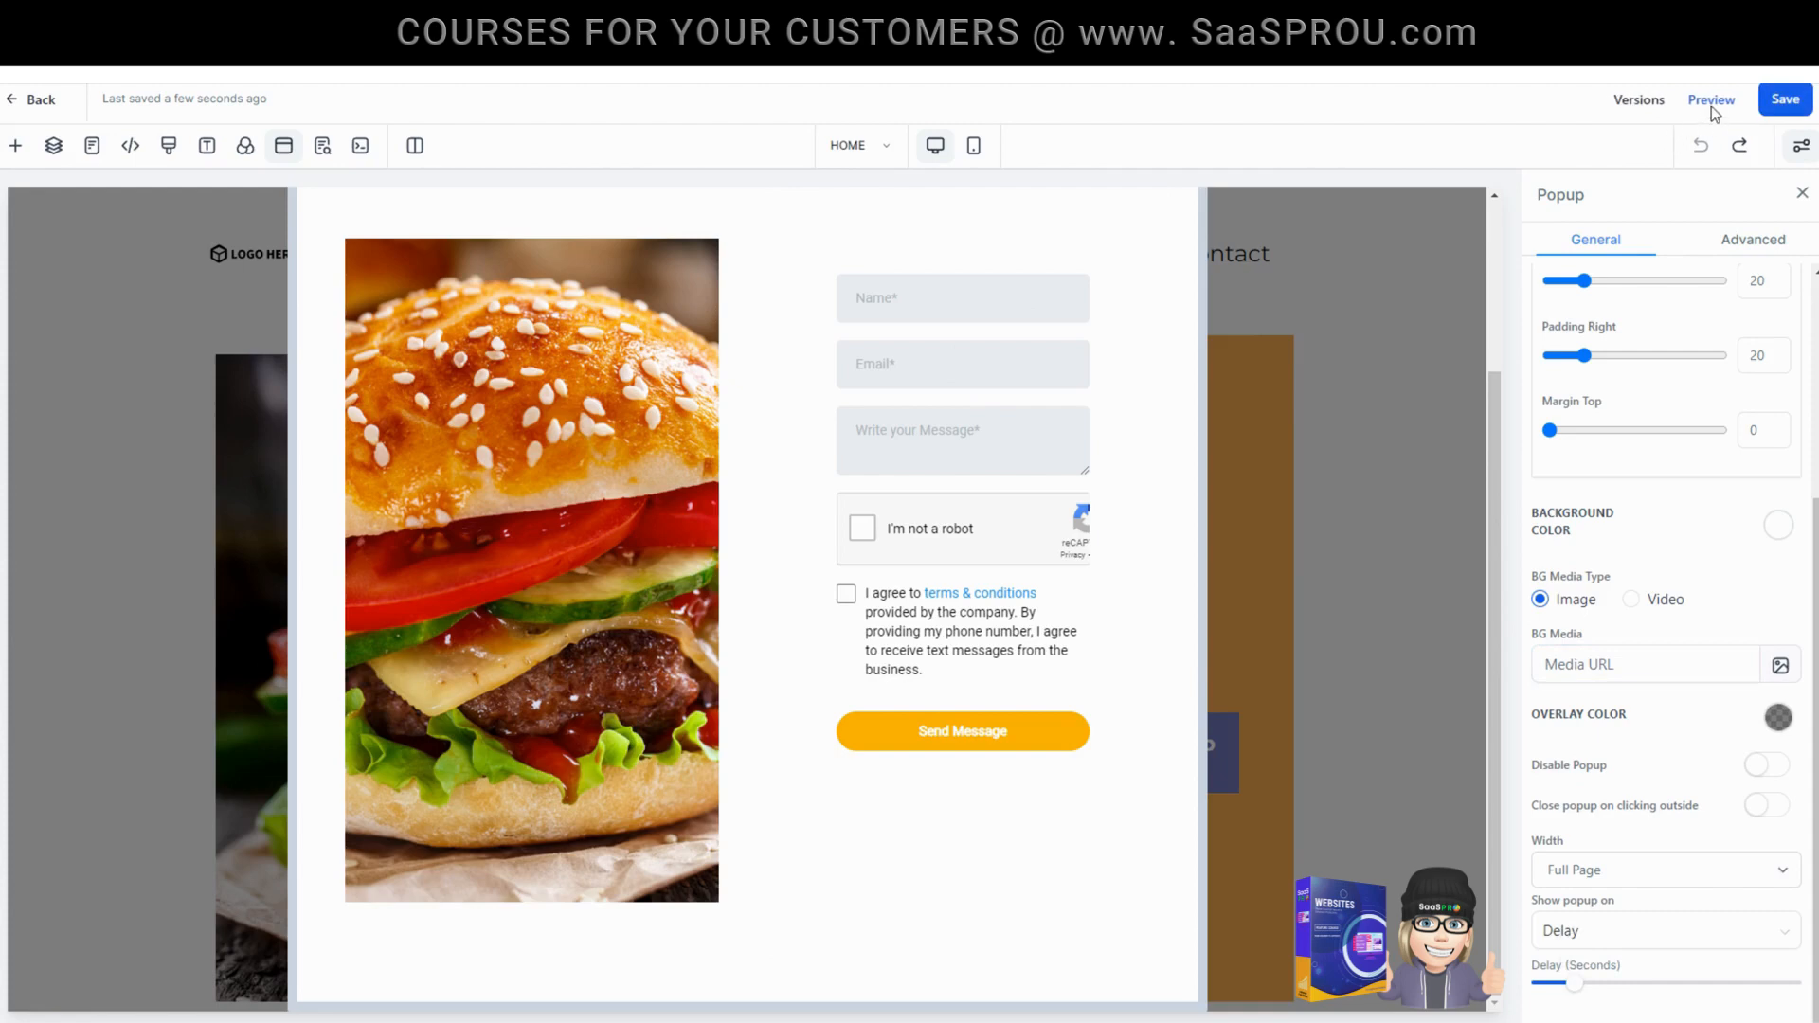
Preview the Home page to check the delayed popup, close the popup, and return to the page editor.
left_click(1709, 104)
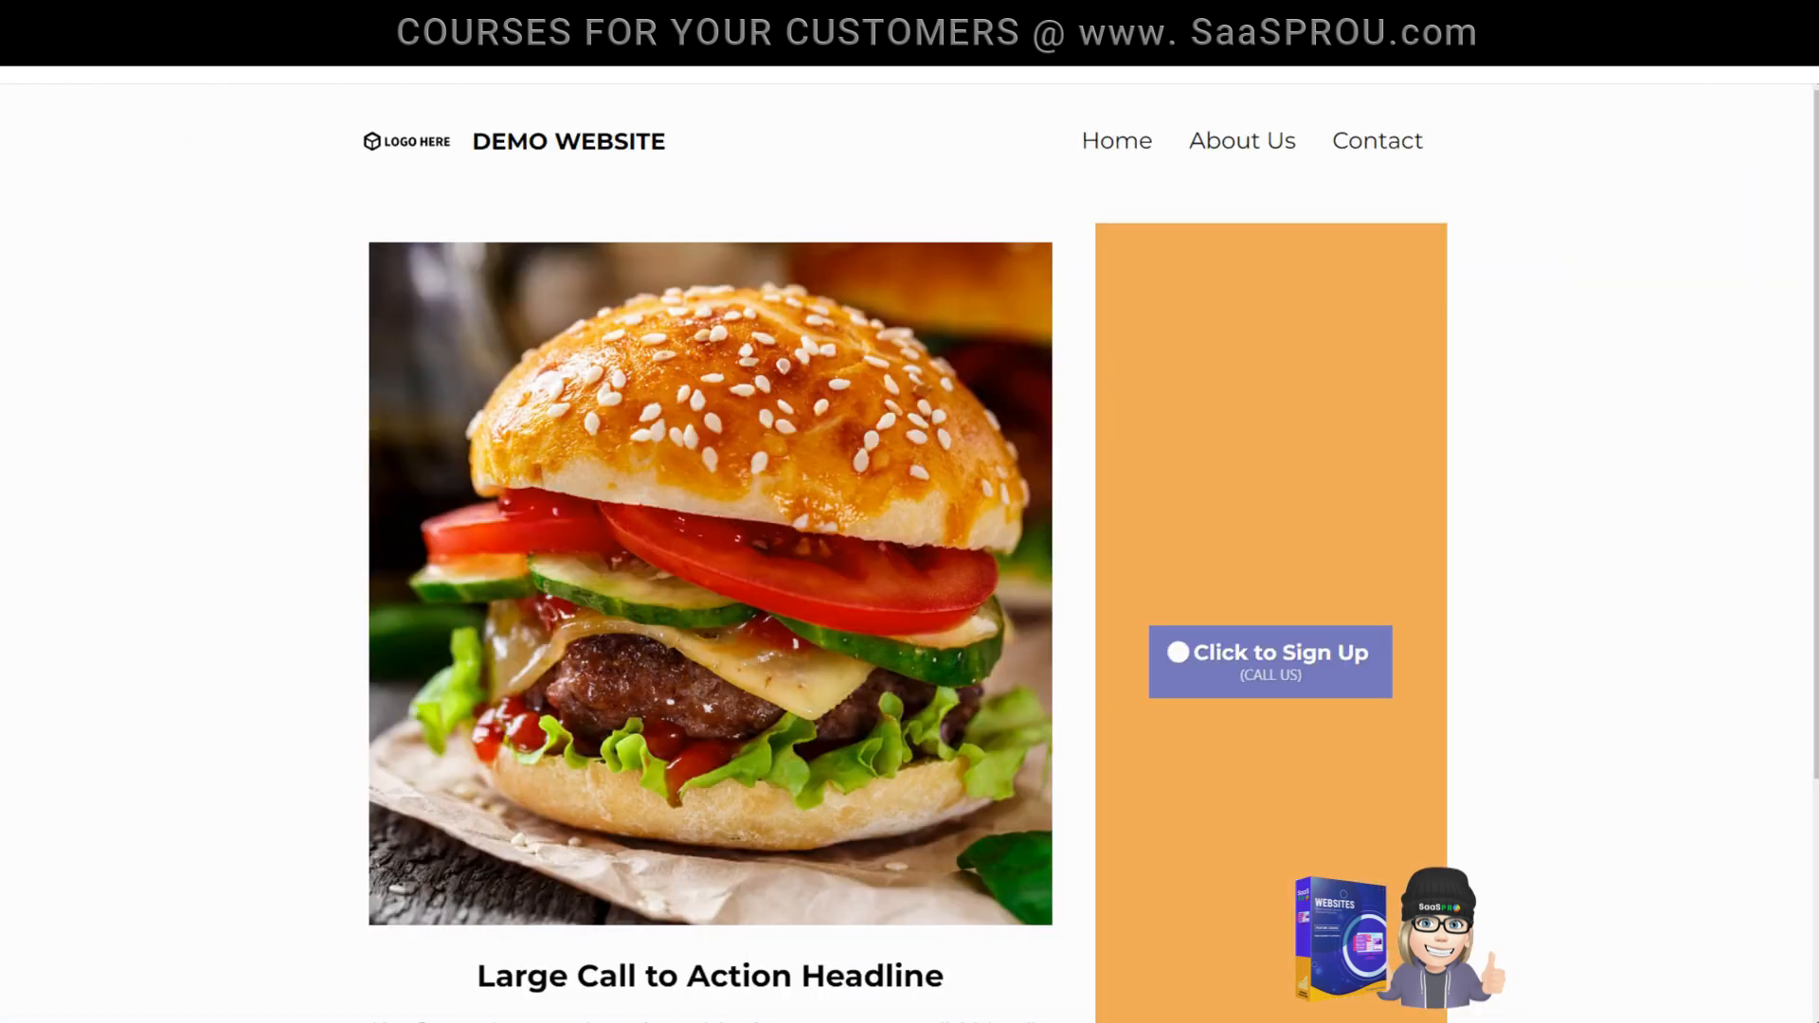
scroll(599, 379, "down", 4)
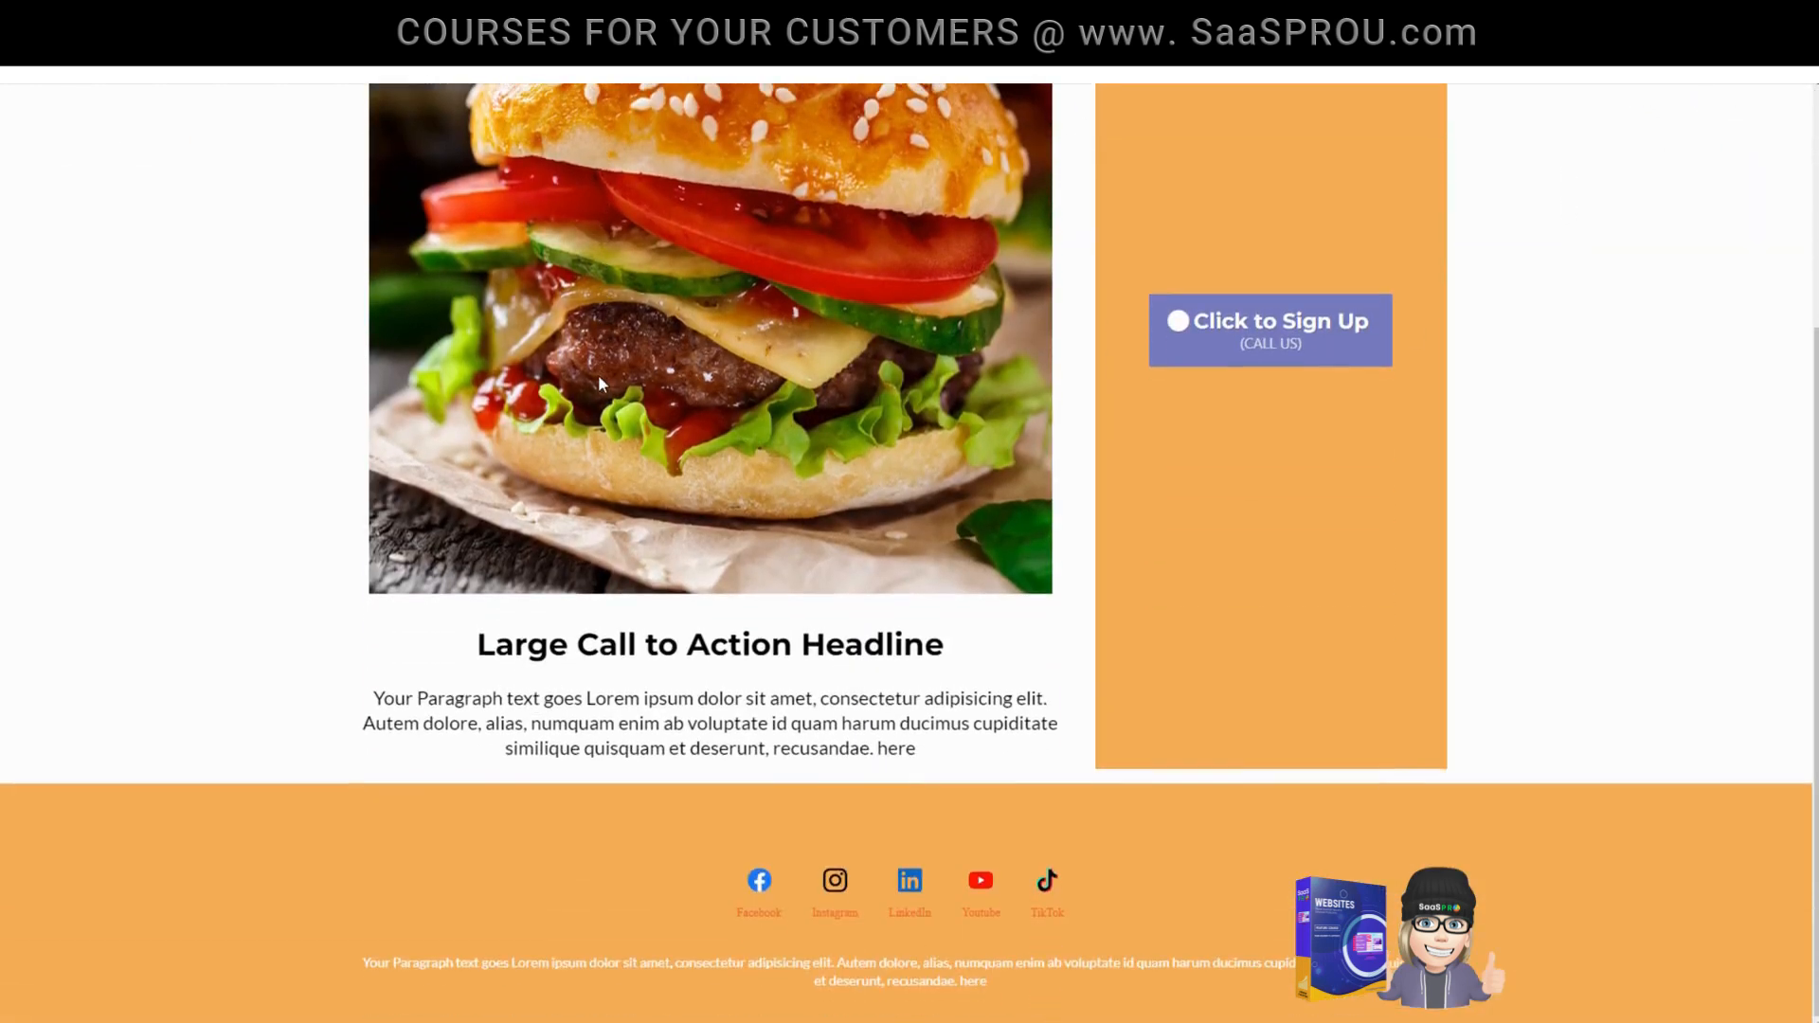
scroll(599, 379, "up", 4)
scroll(599, 383, "down", 3)
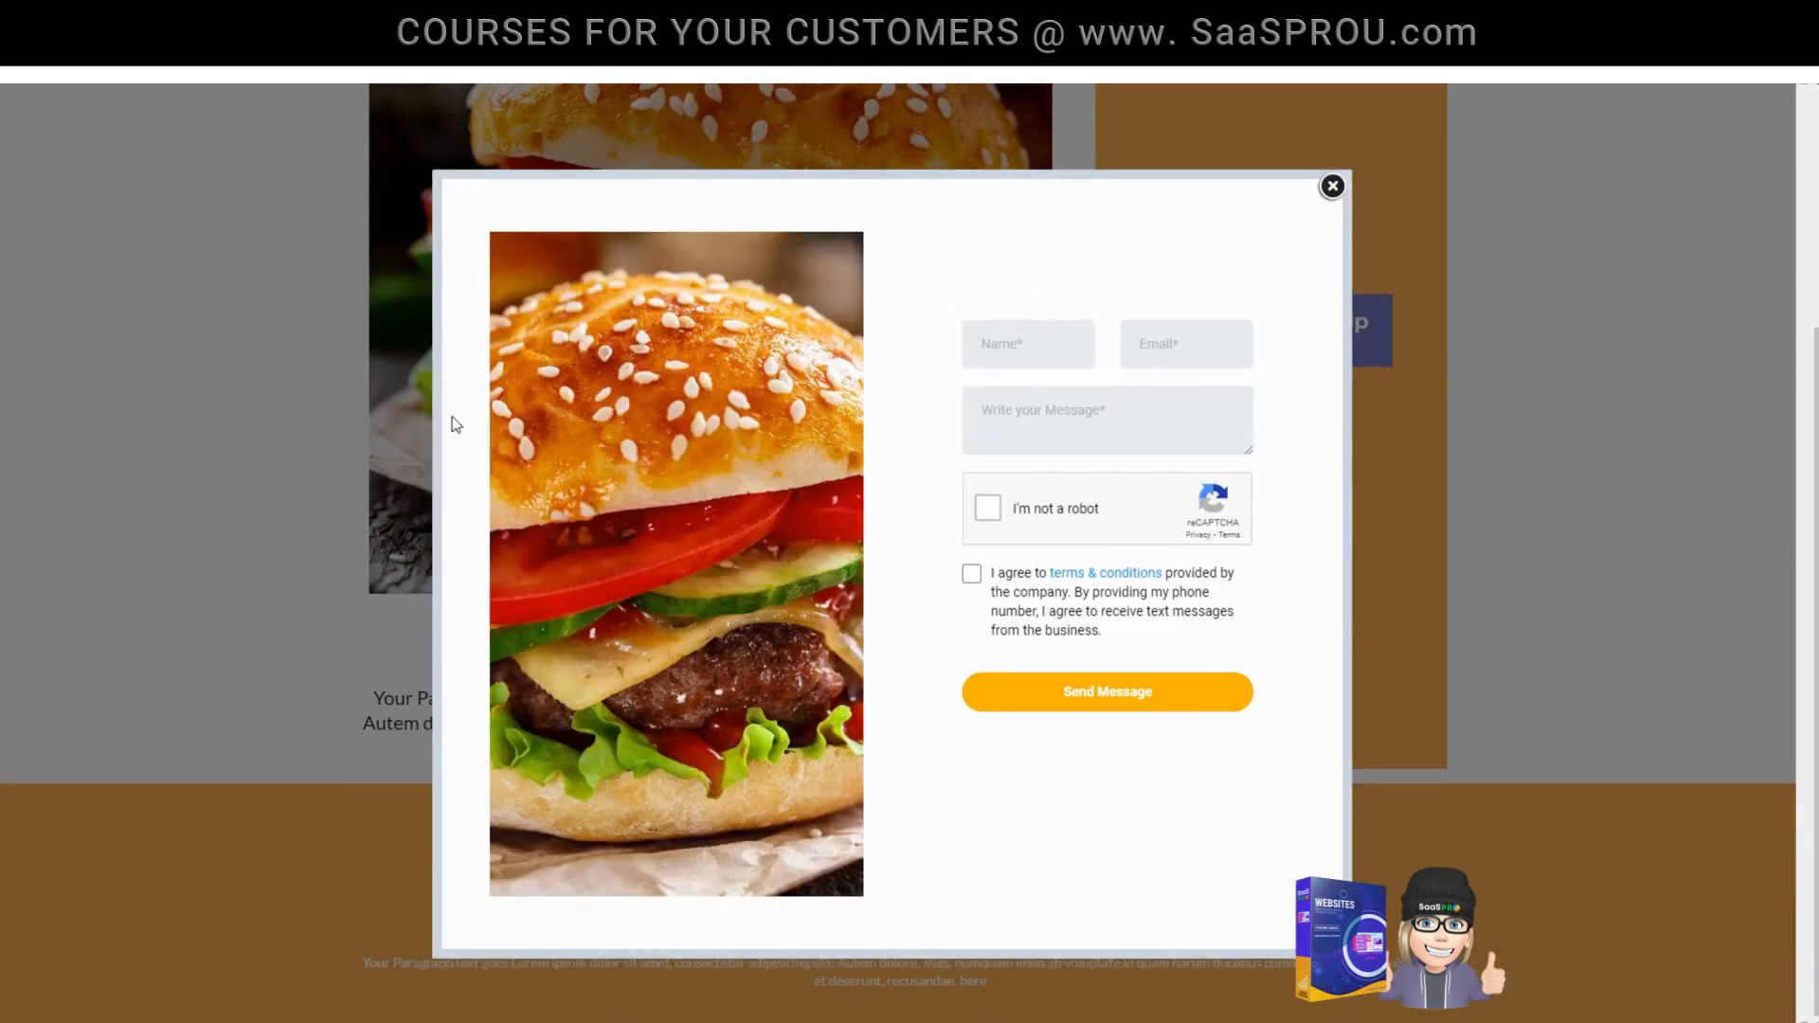
left_click(1332, 186)
scroll(1350, 276, "up", 3)
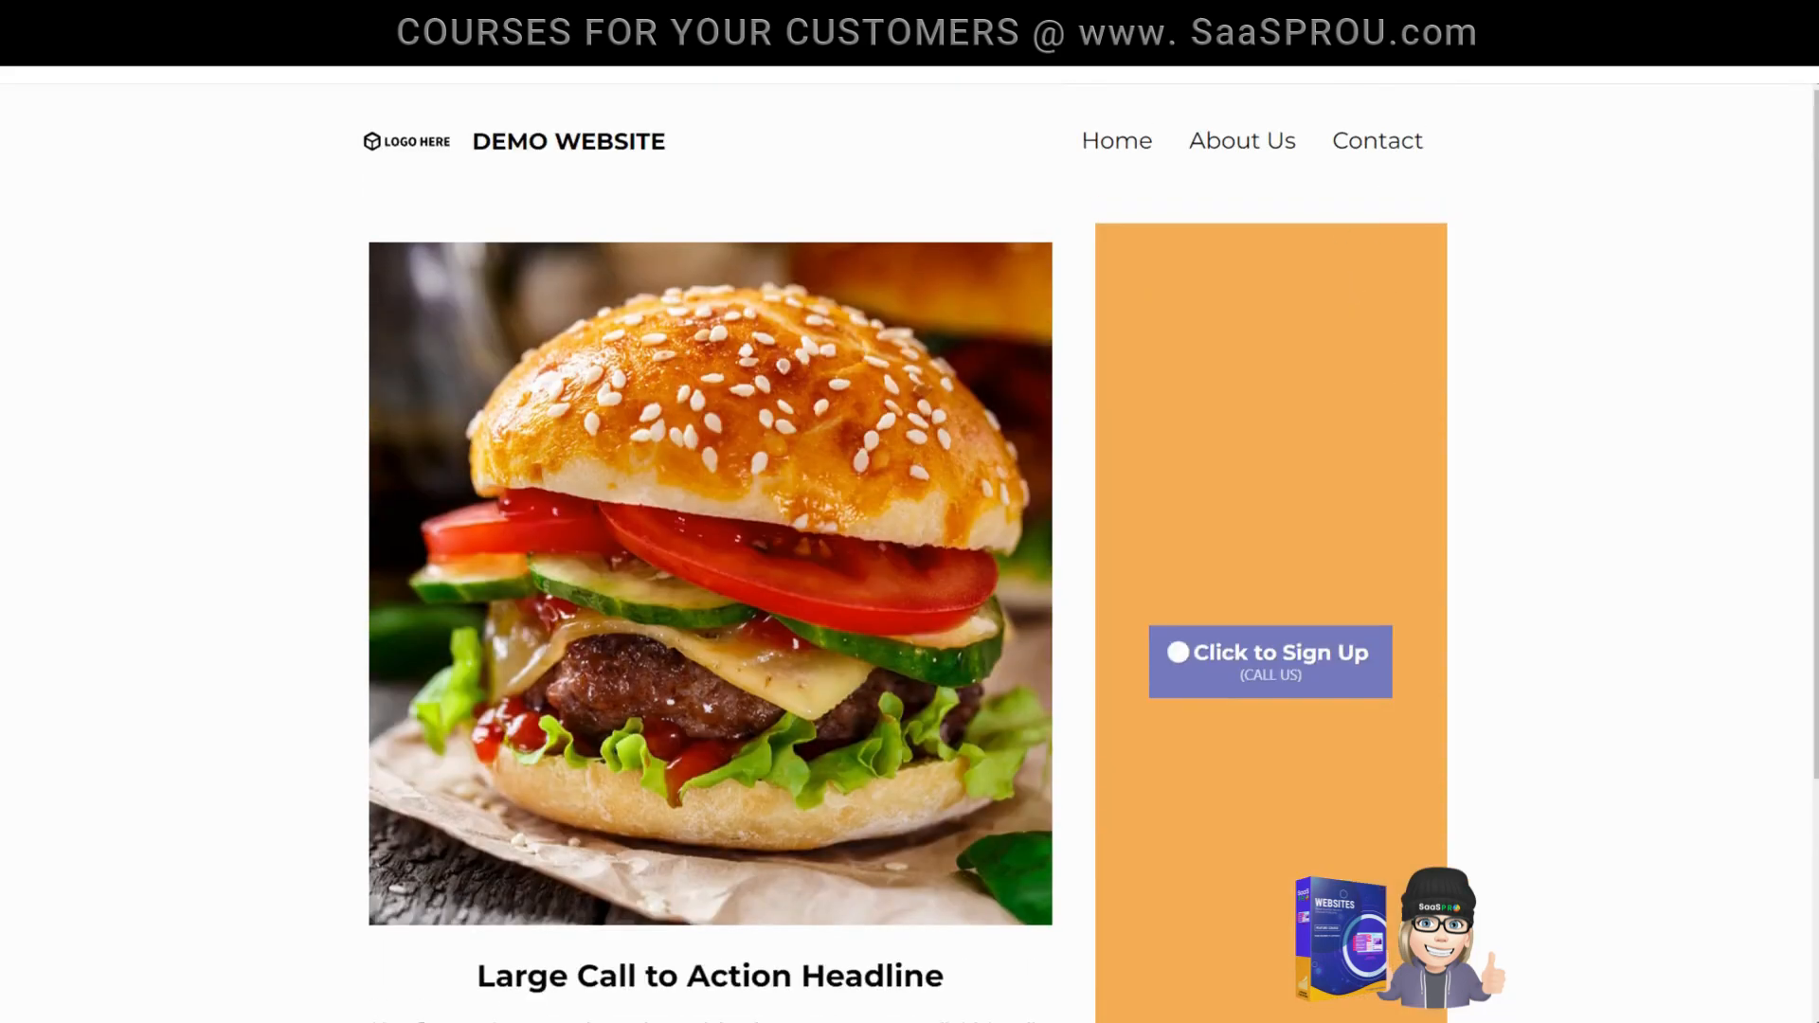
left_click(1345, 17)
scroll(1294, 468, "up", 3)
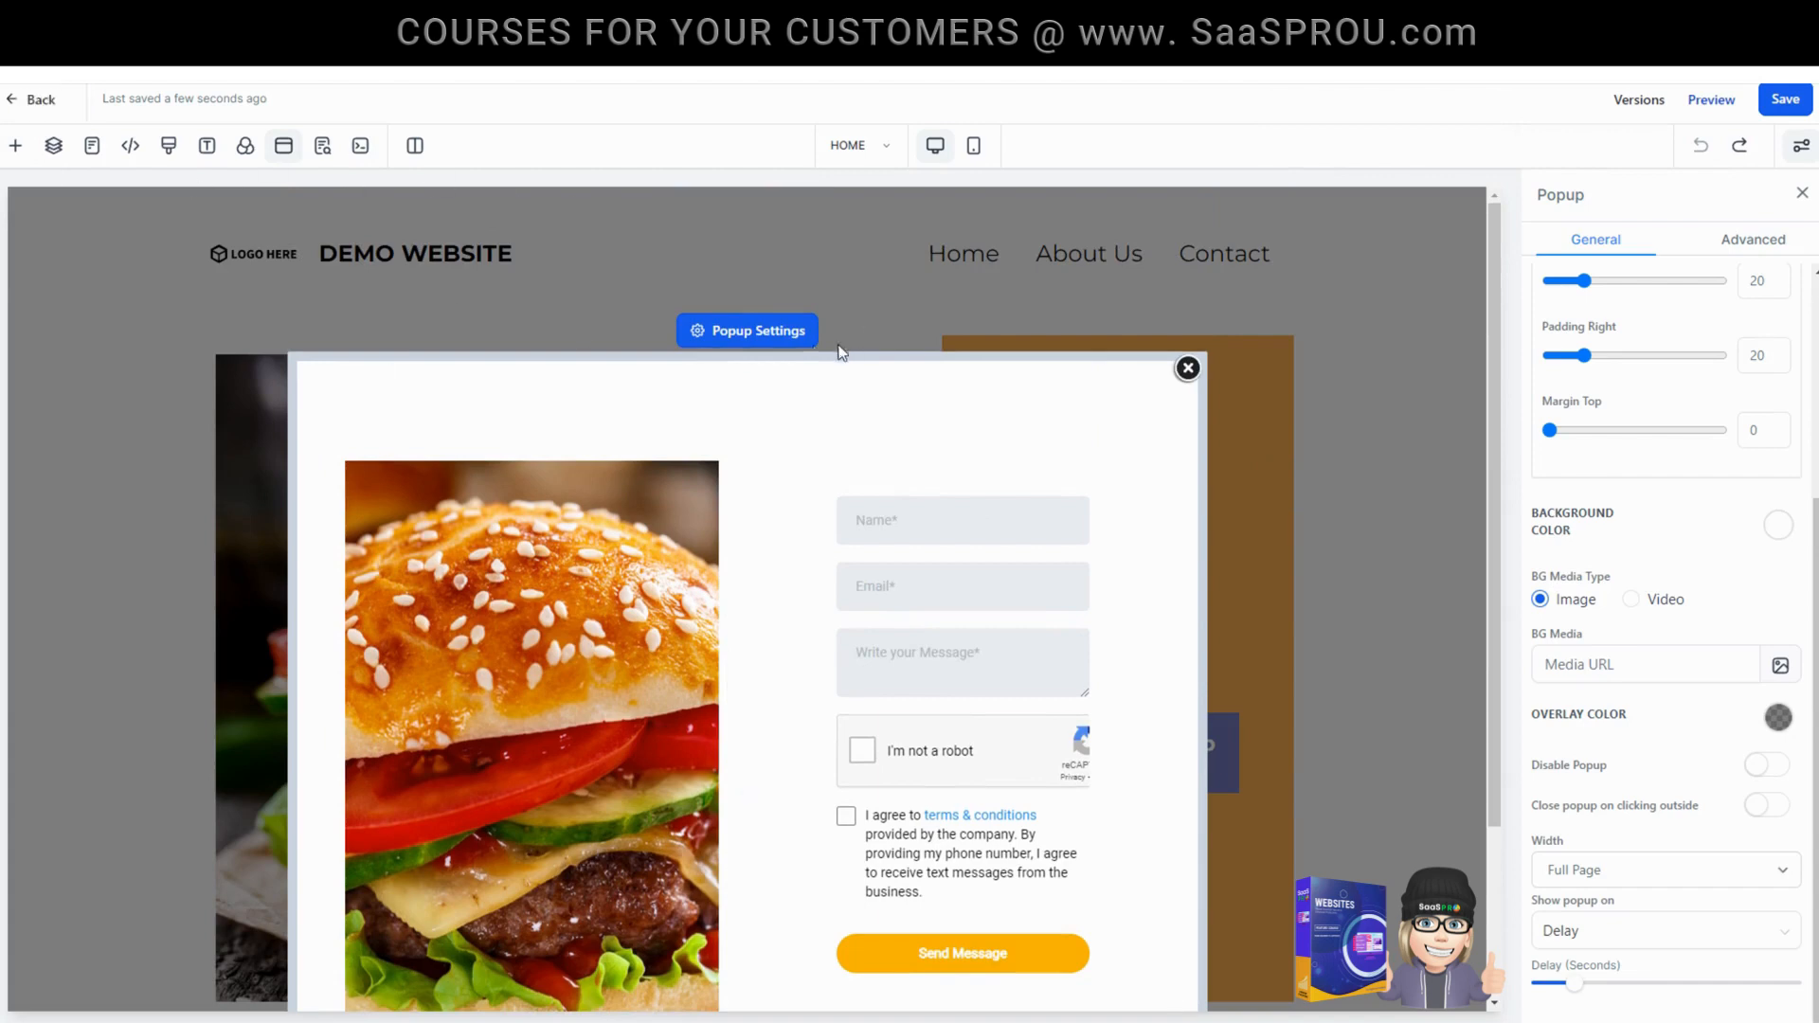
Switch to the Contact Us page and open its popup for editing.
left_click(865, 149)
left_click(68, 311)
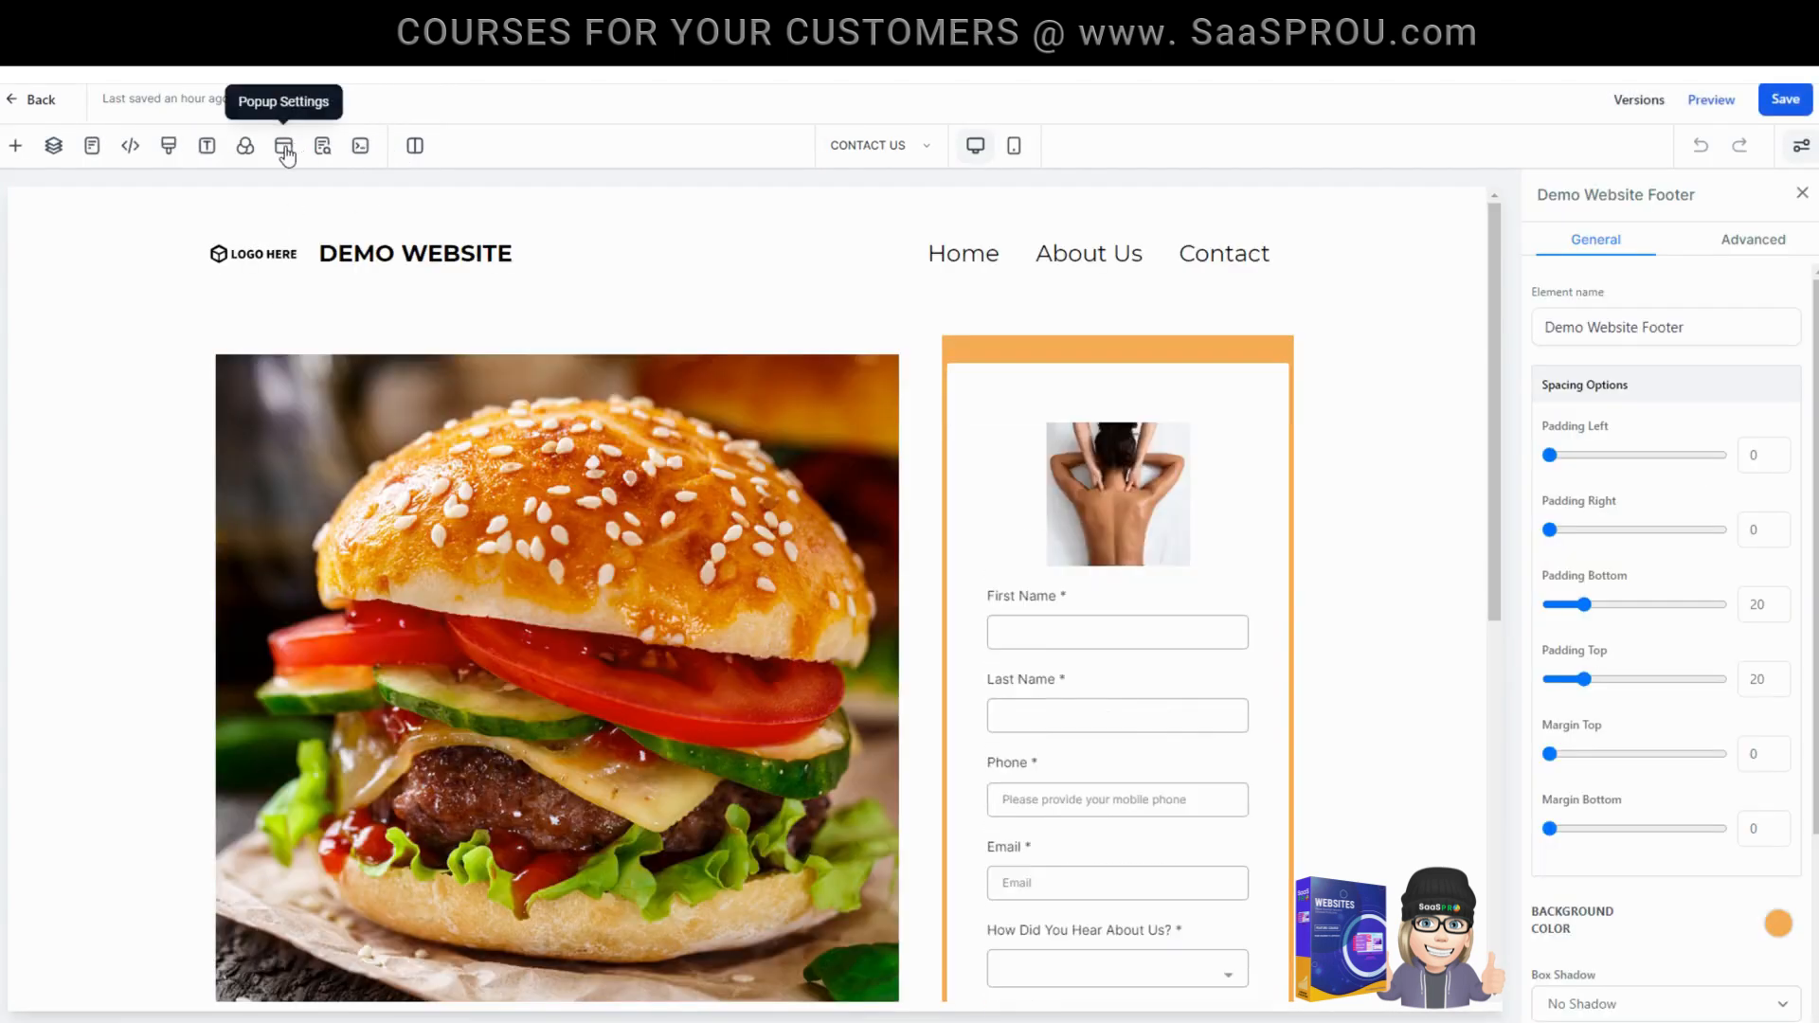
left_click(284, 146)
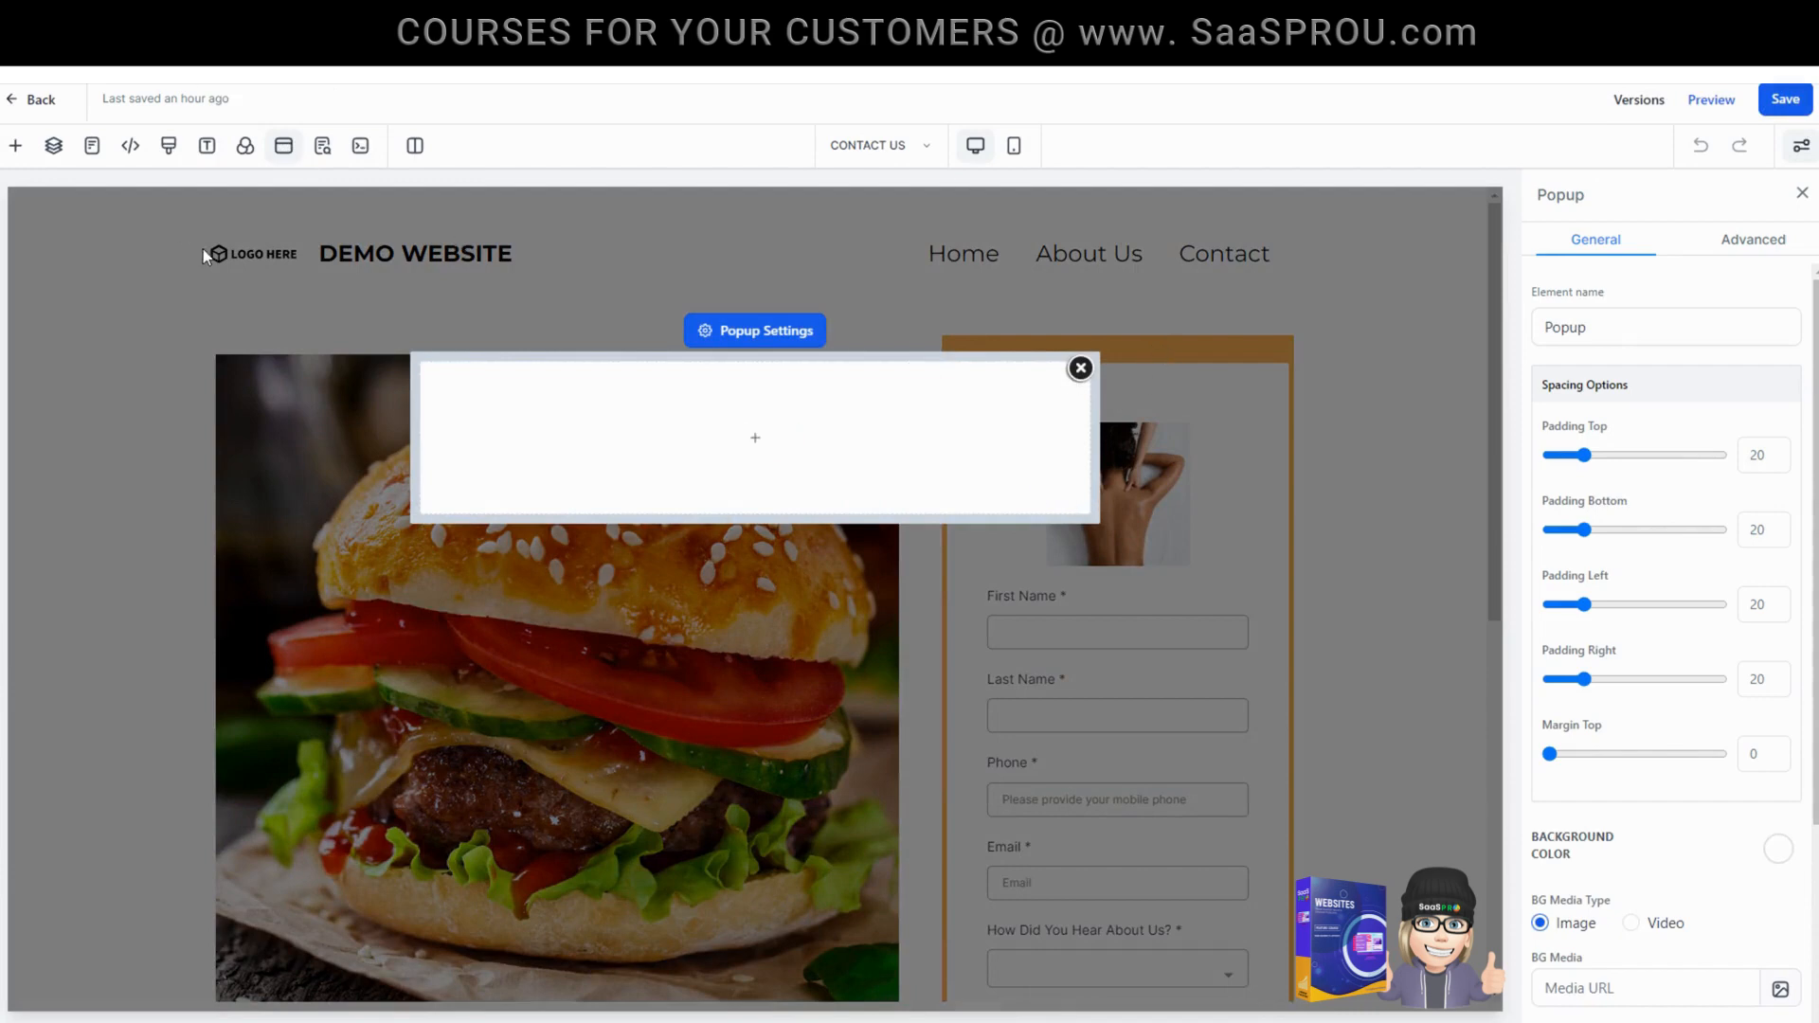
Try the Full Page and Medium widths for the Contact Us popup, and set its width to Small.
scroll(1589, 812, "down", 3)
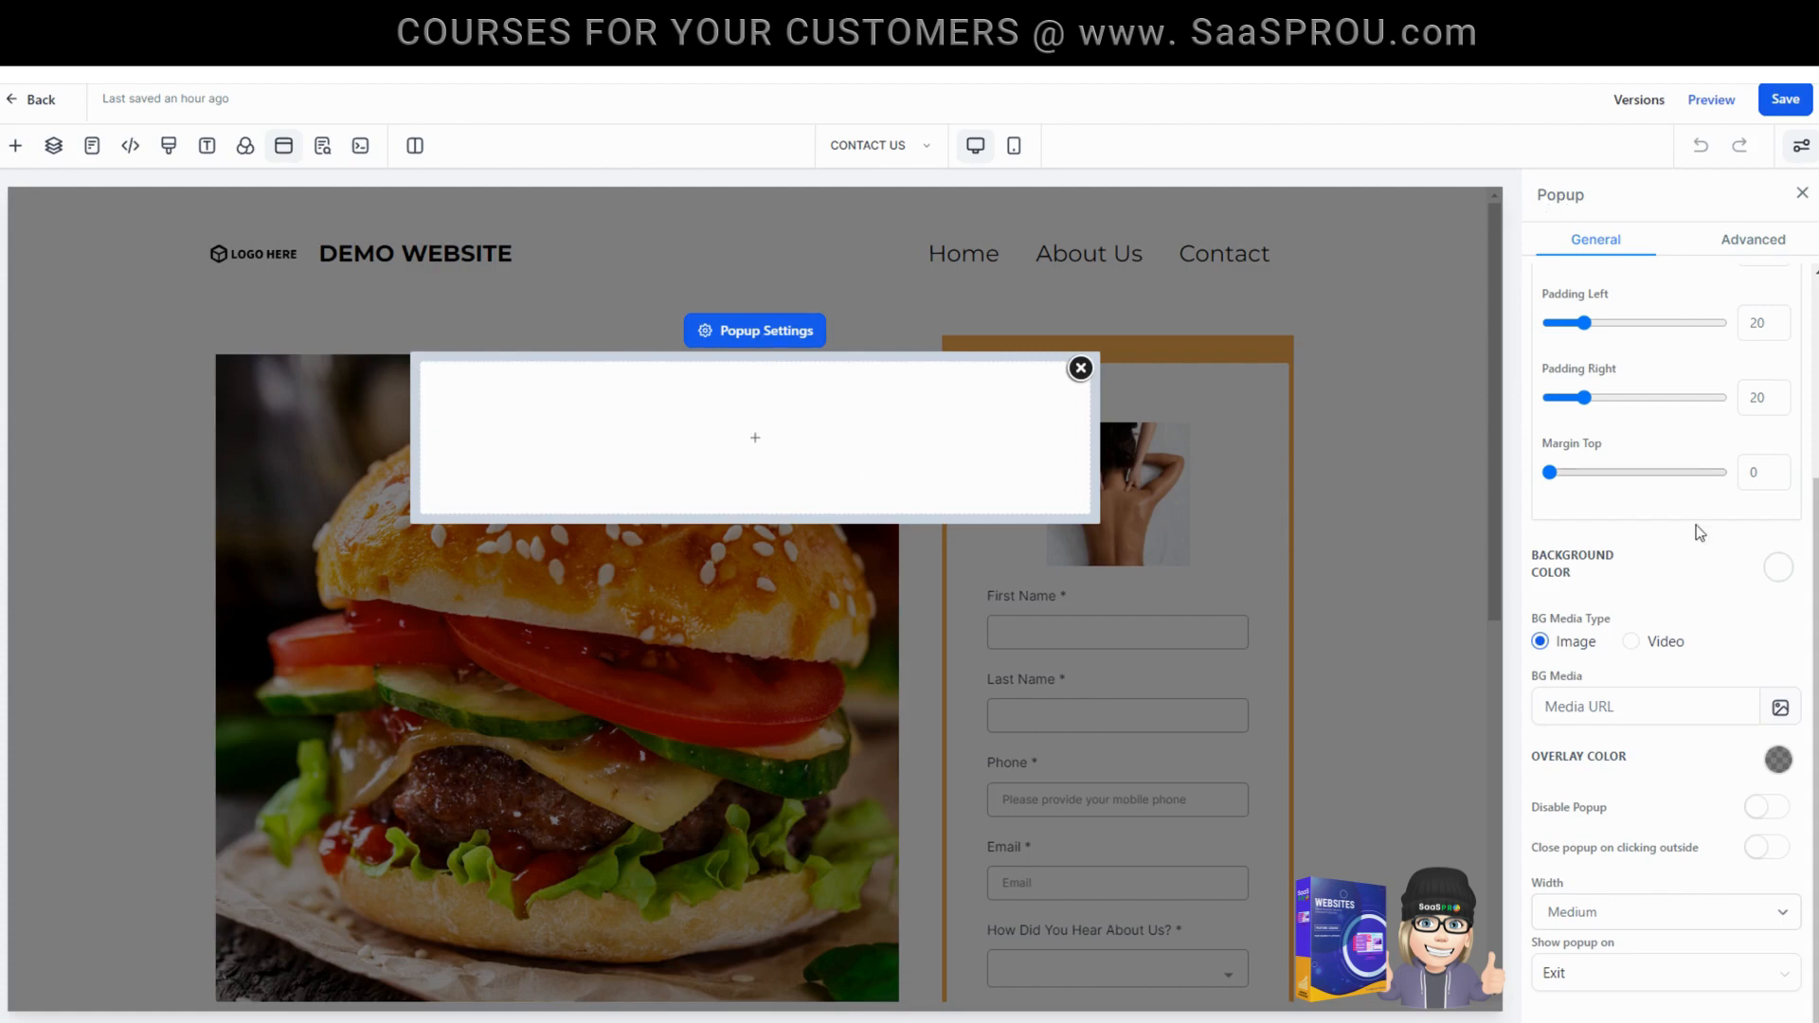
left_click(1581, 922)
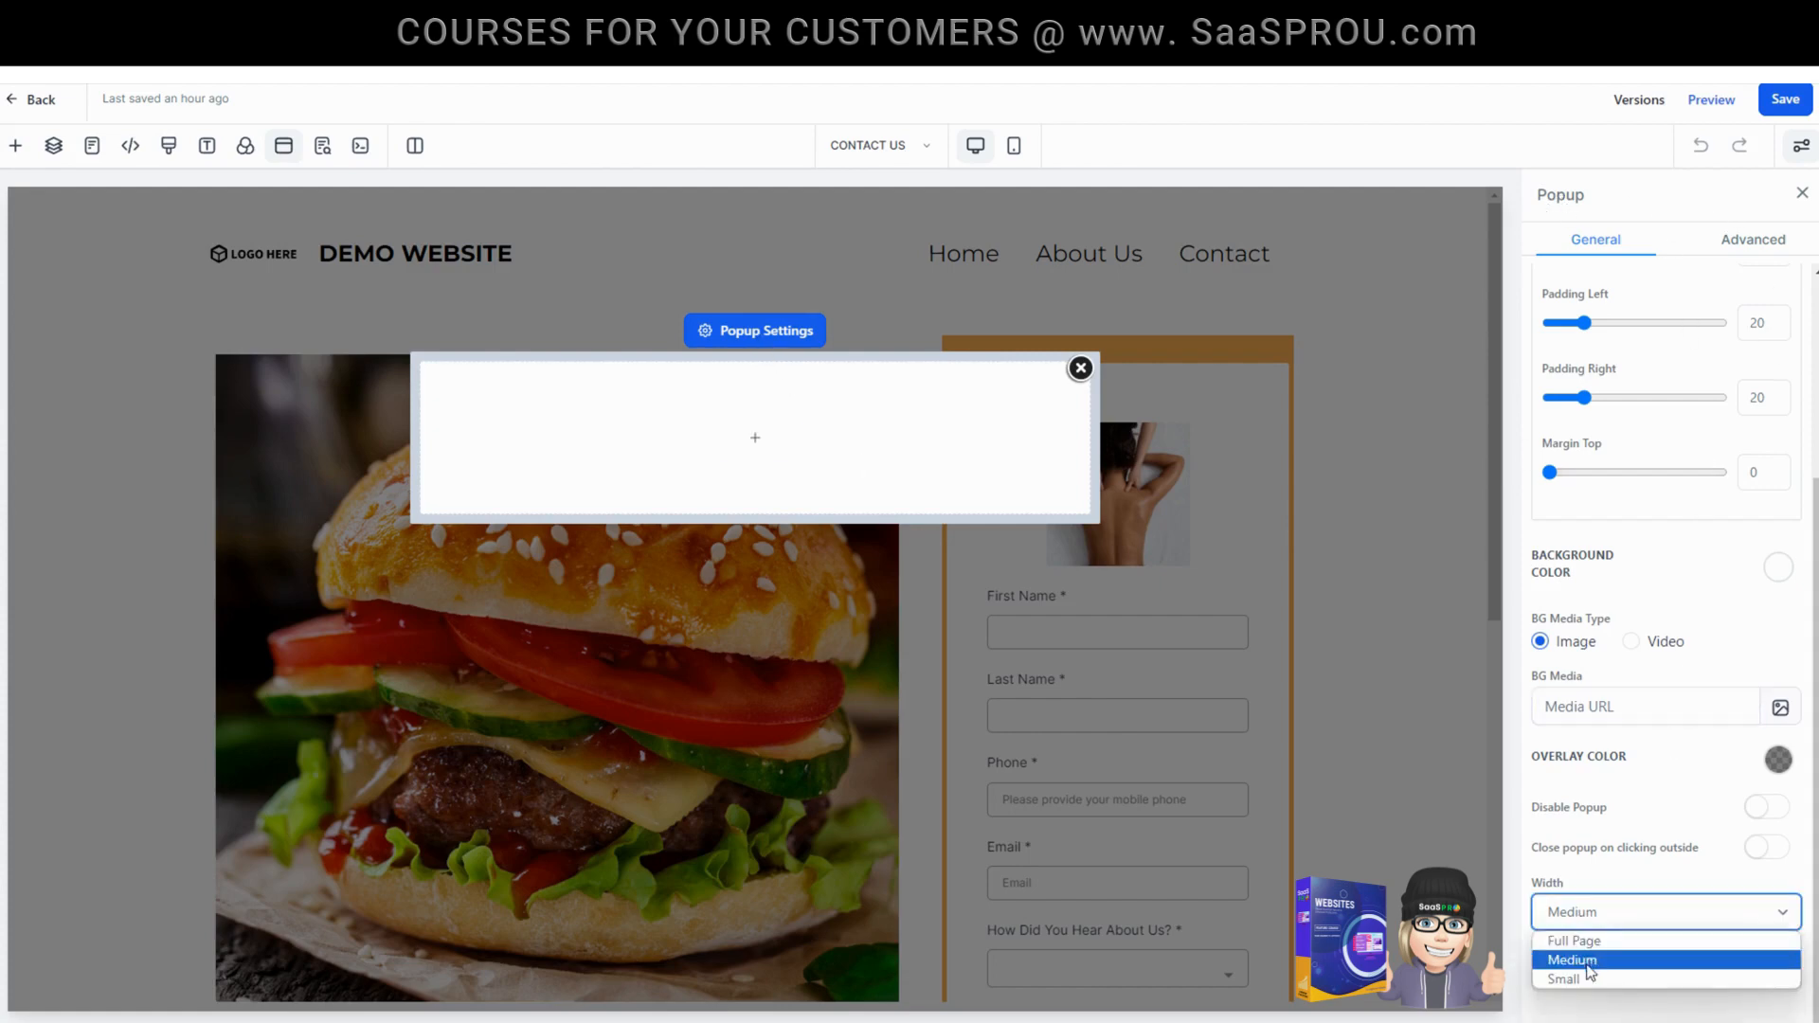
left_click(1595, 947)
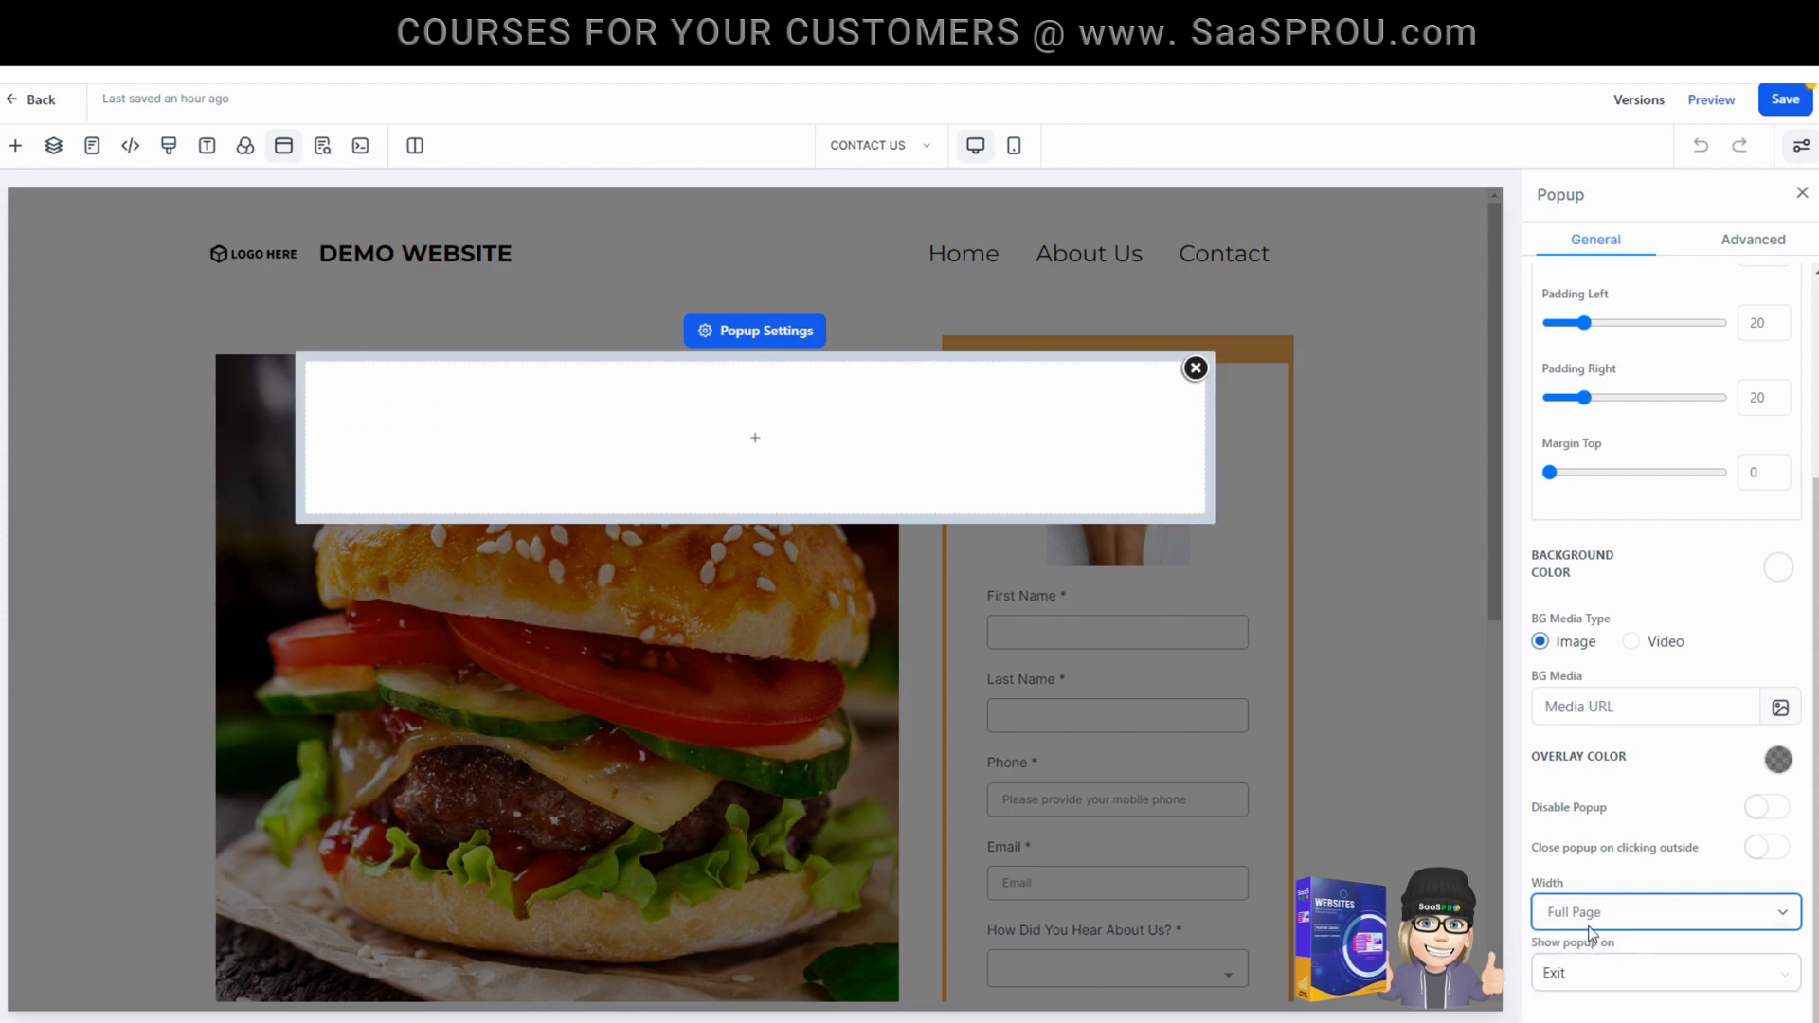
left_click(1595, 924)
left_click(1595, 959)
left_click(1594, 921)
left_click(1588, 979)
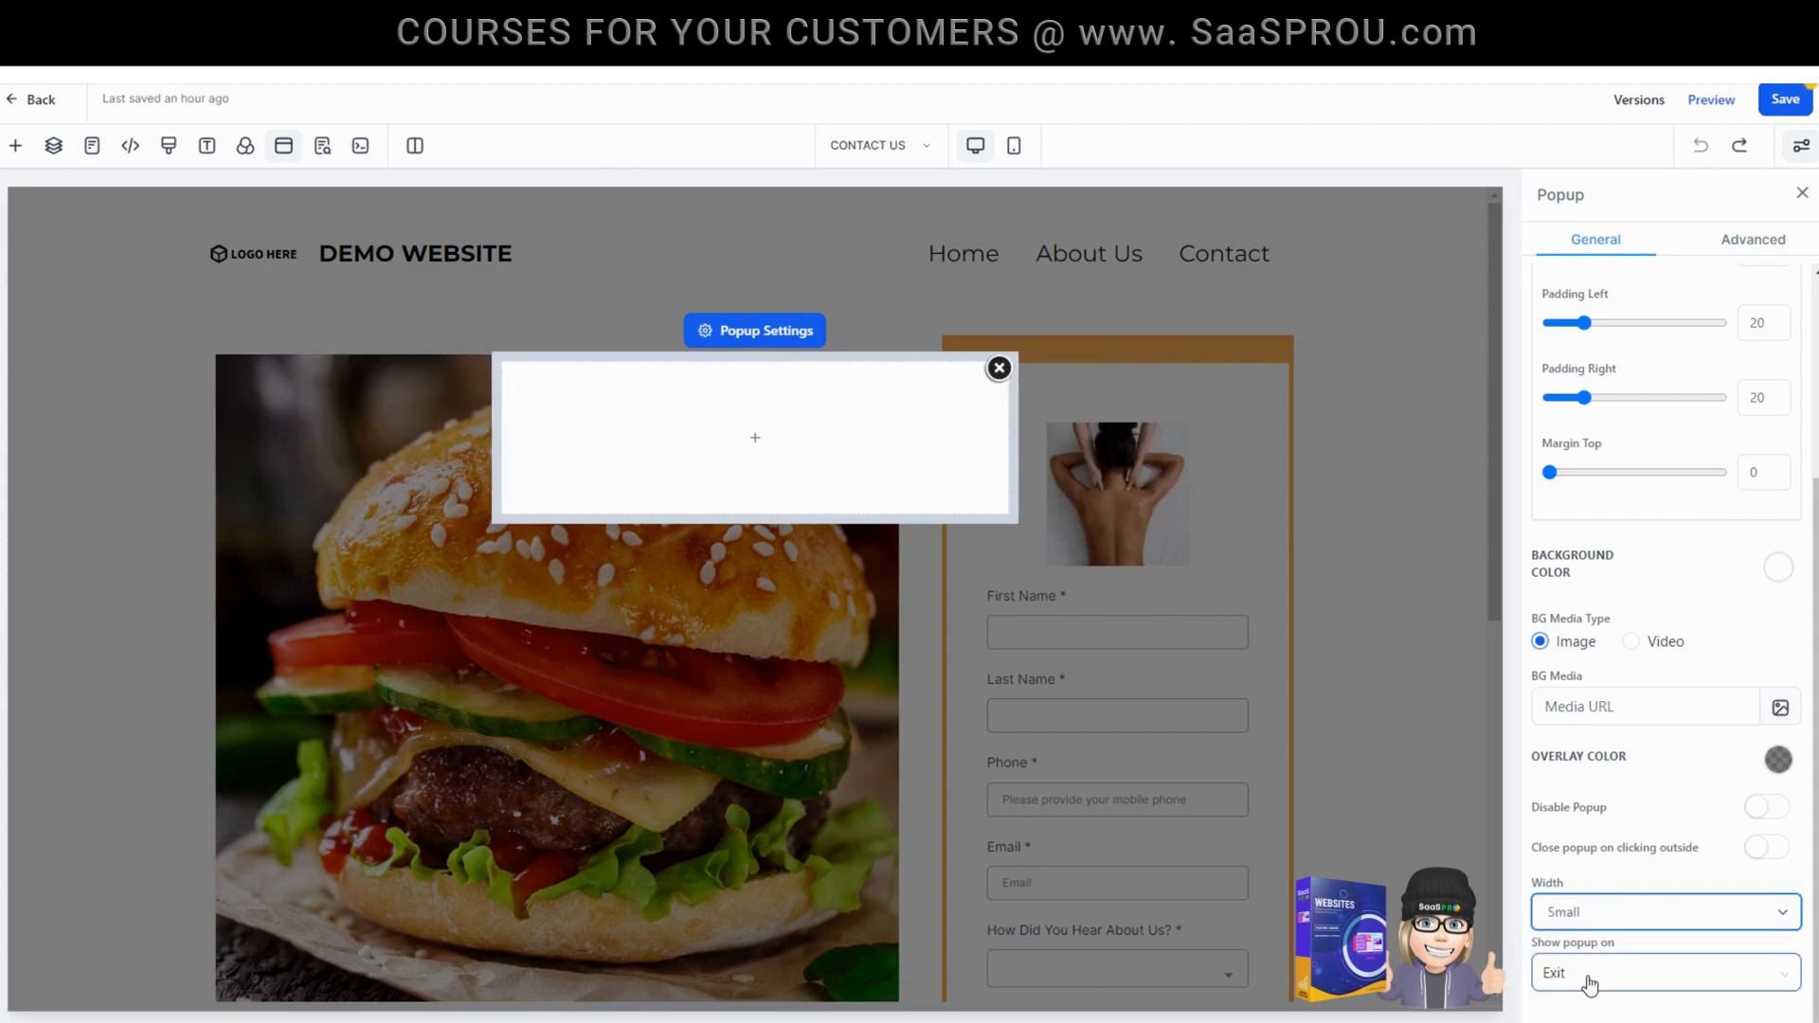
Set the Contact Us popup to show on Delay and save the page.
mouse_move(753, 420)
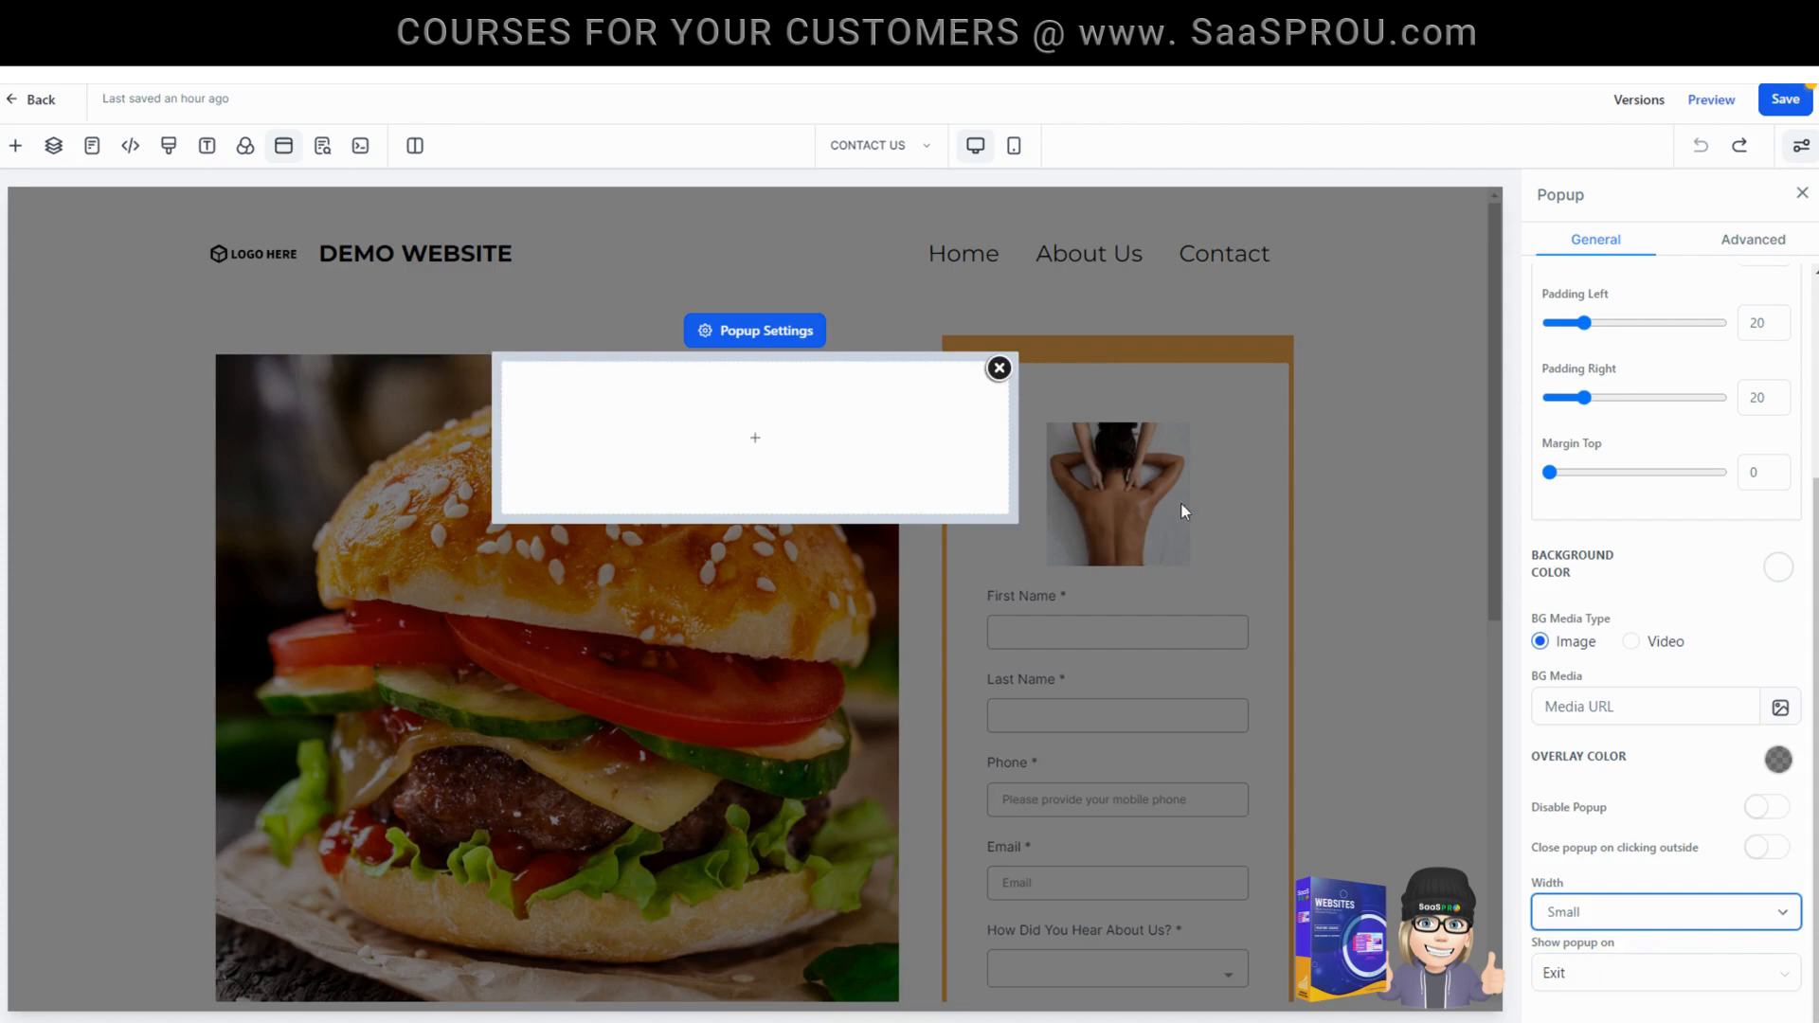
left_click(1658, 973)
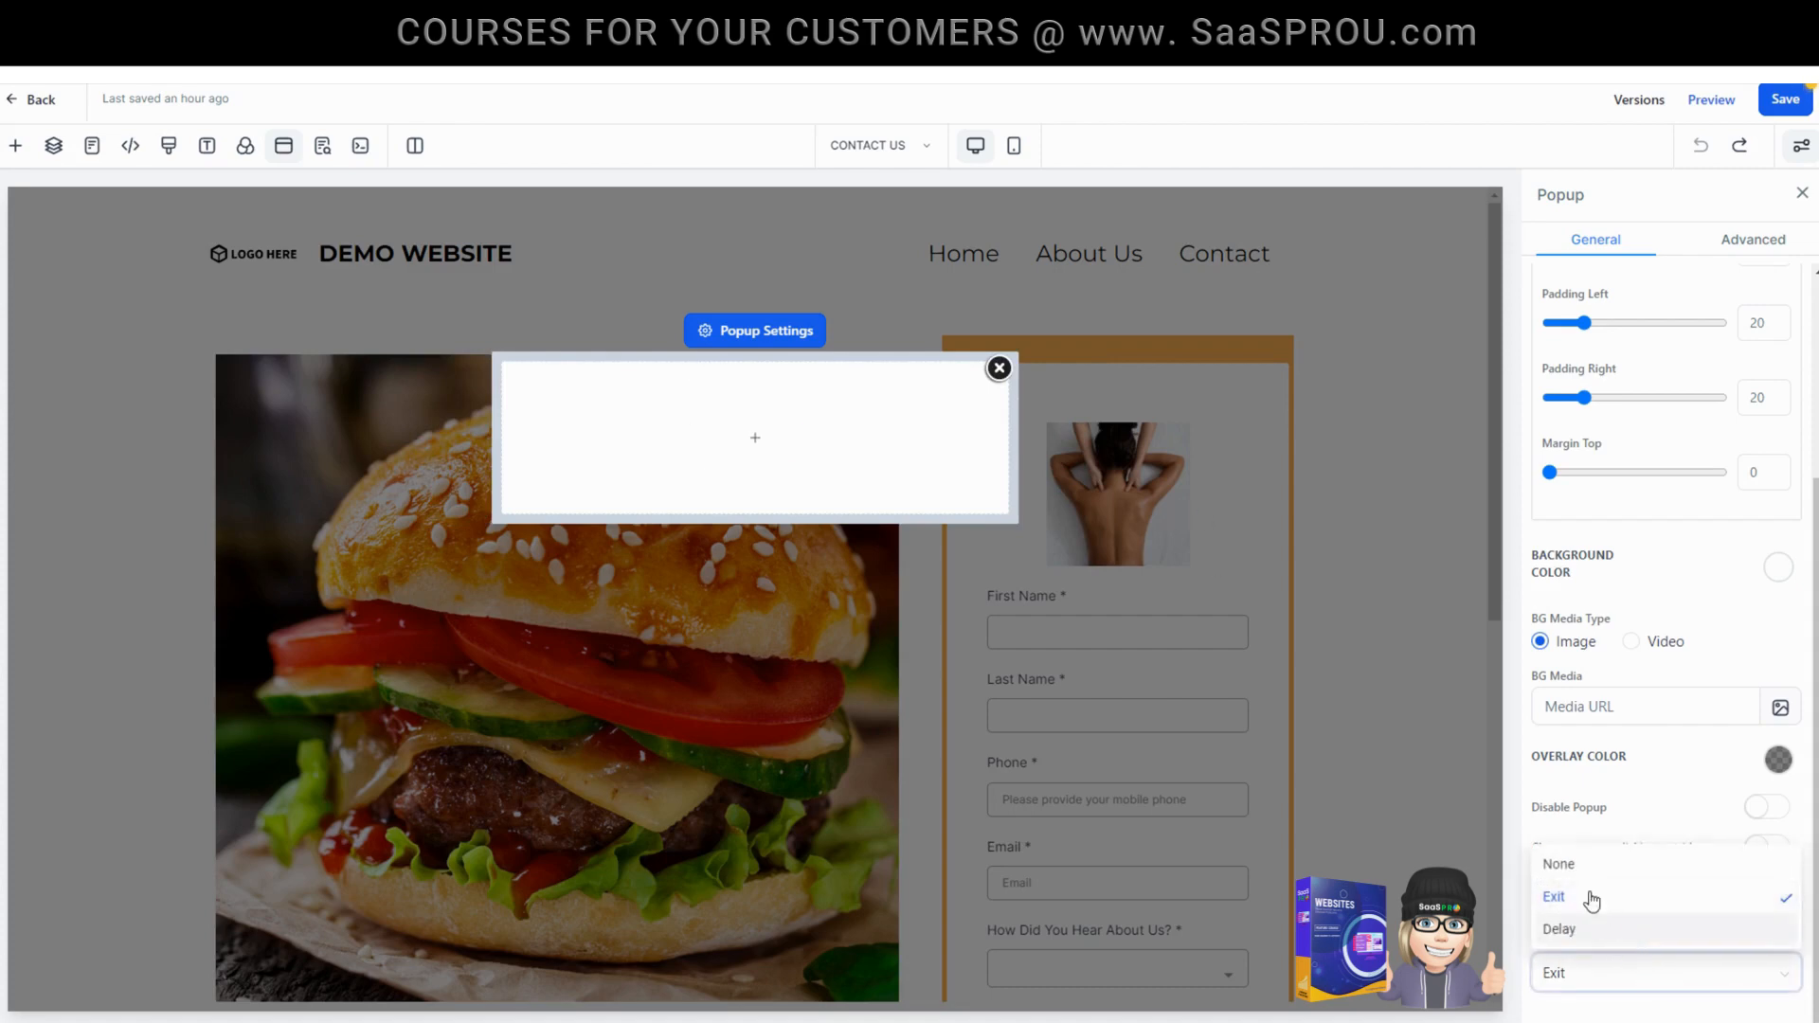
left_click(1614, 932)
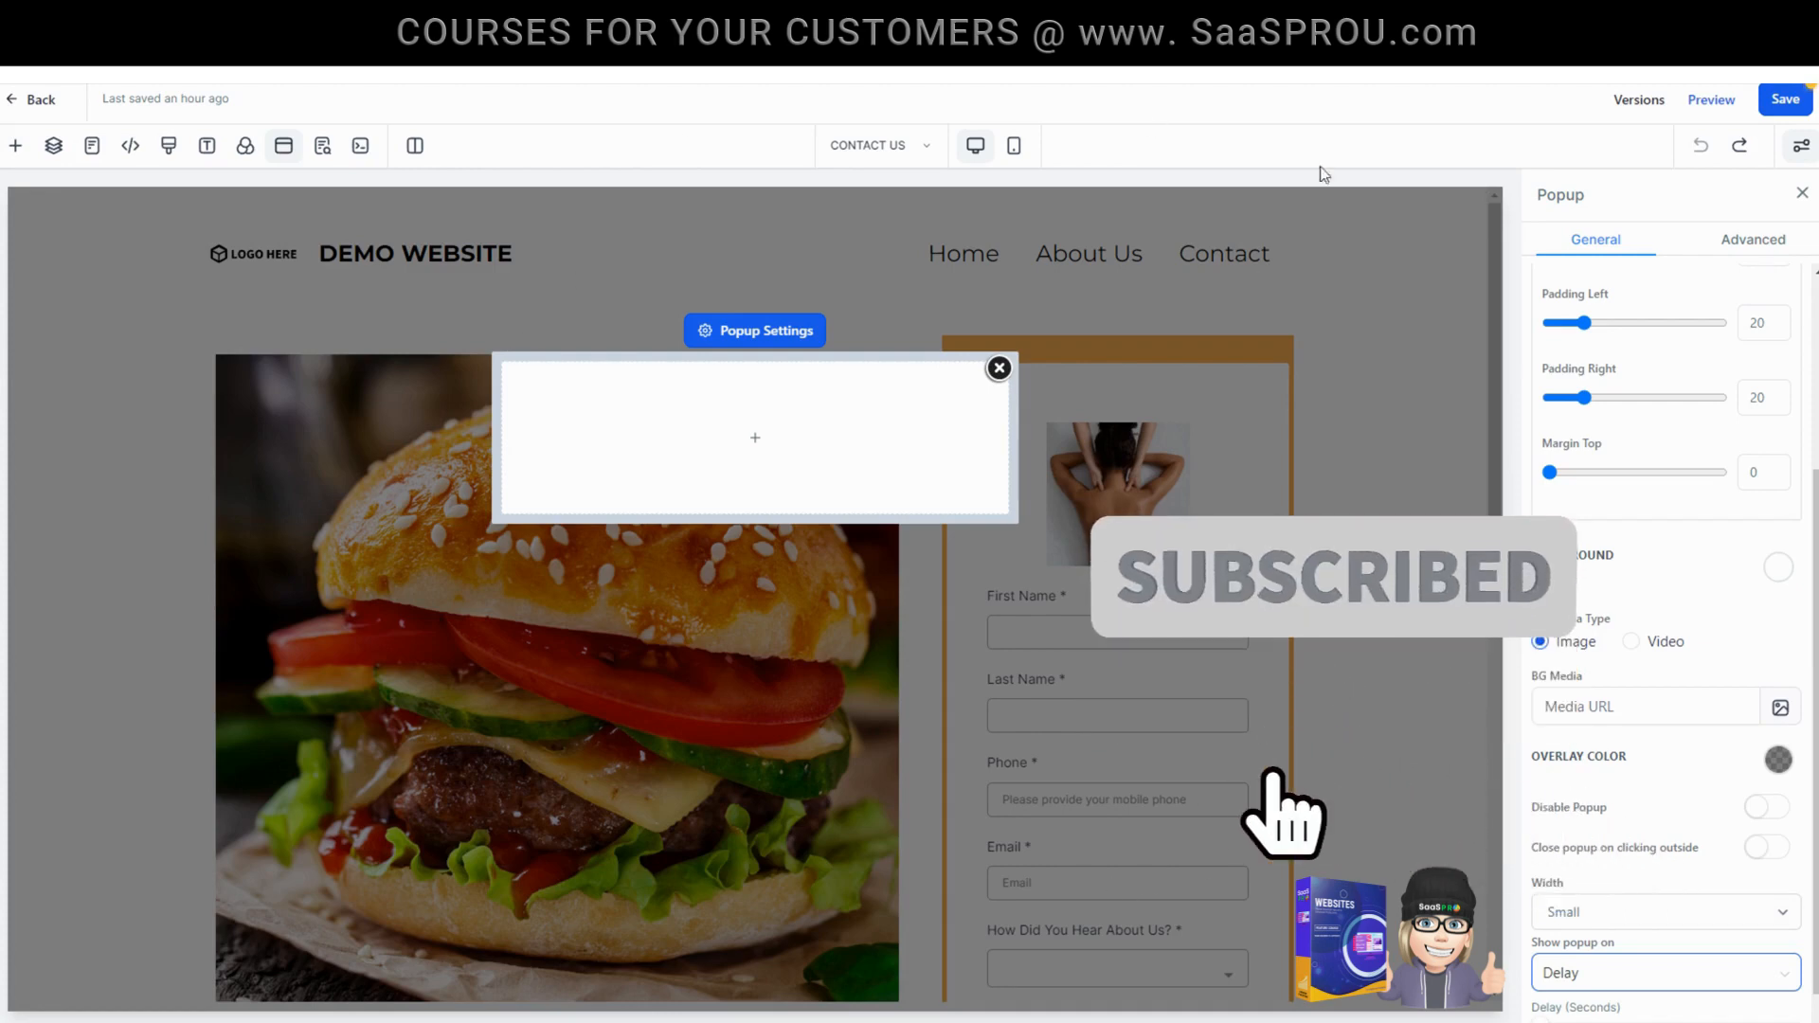
left_click(1765, 100)
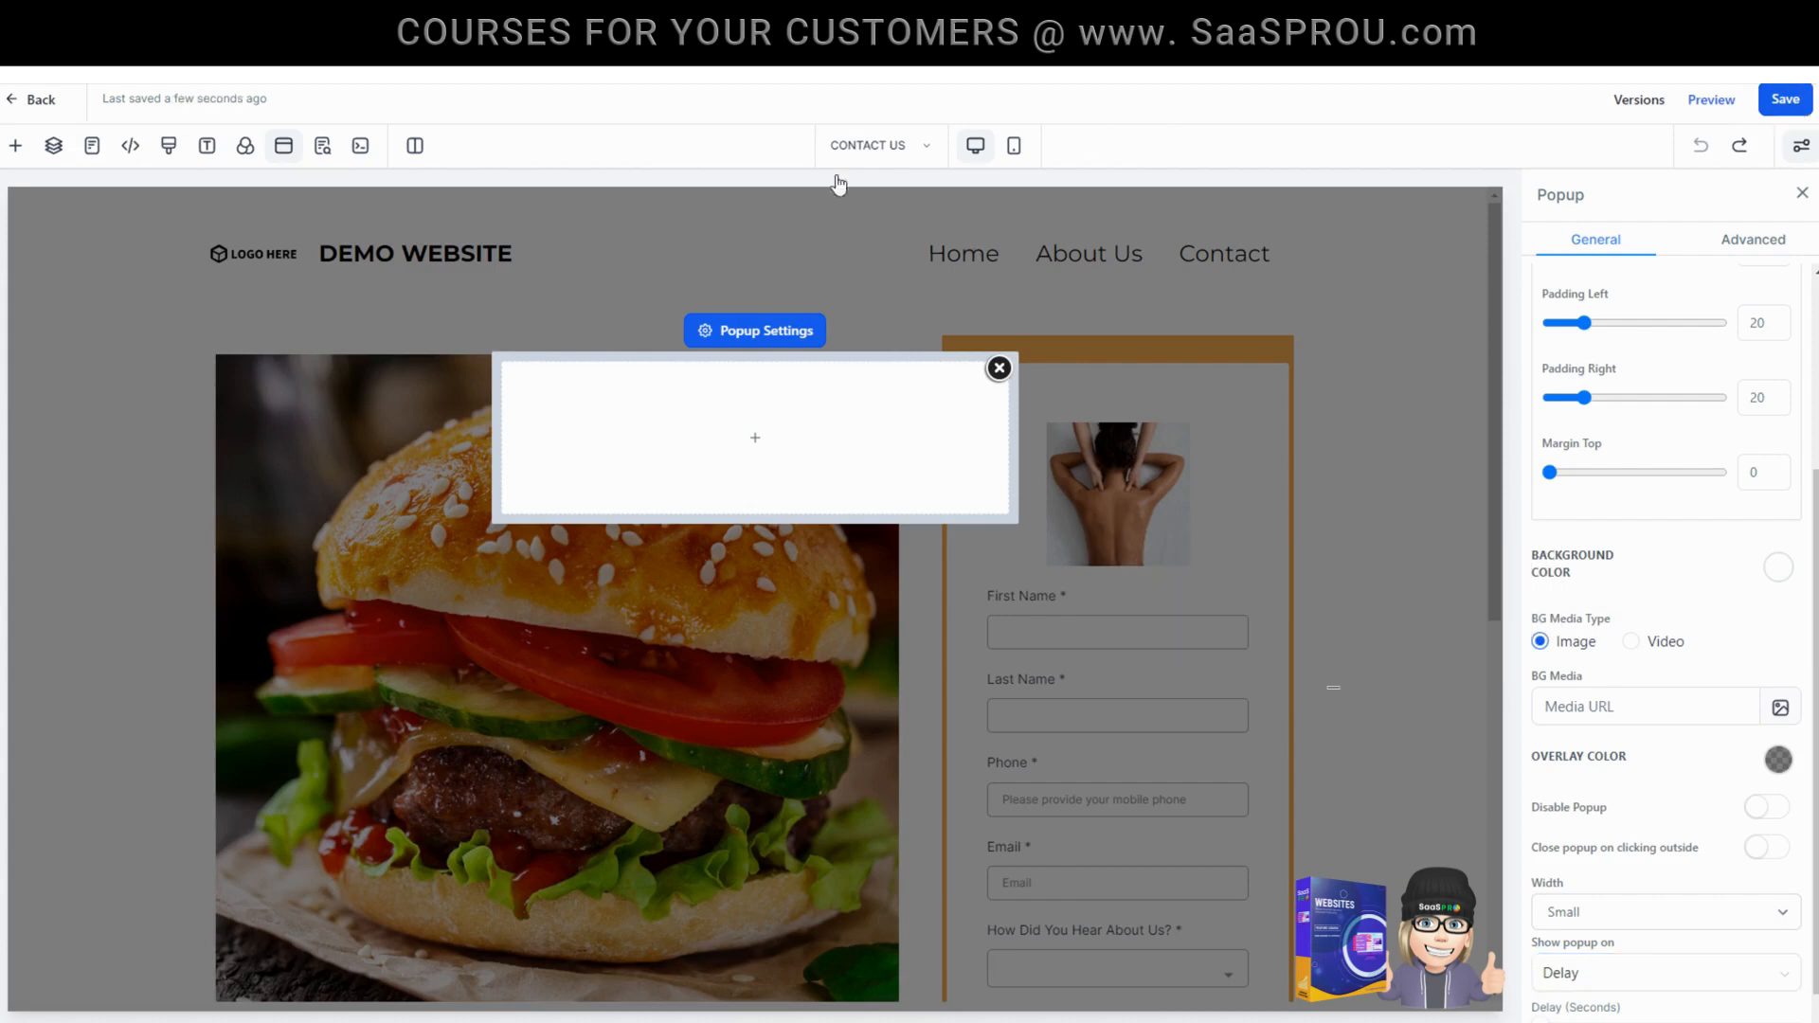